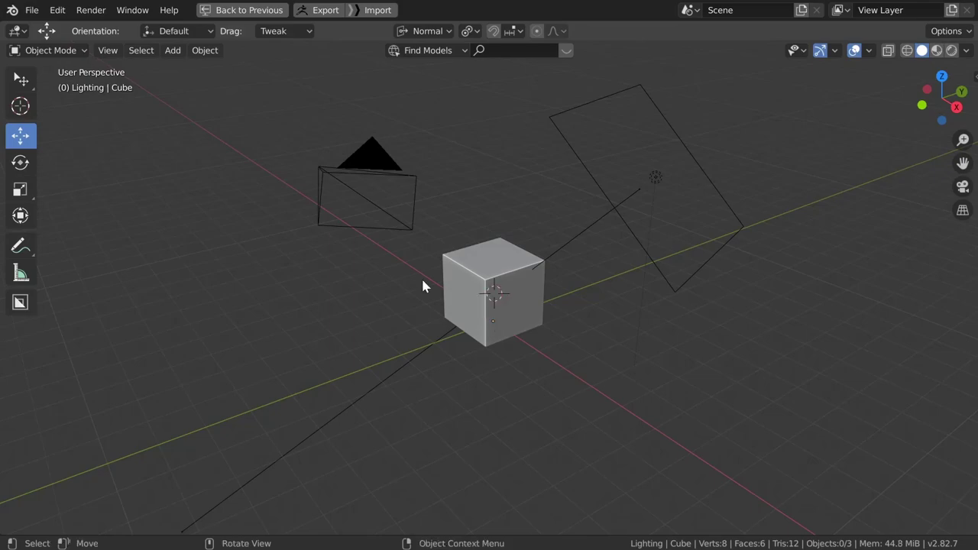
Delete the default cube and set up the empty Grease Pencil canvas viewed through the camera
{"action": "key", "text": "Delete"}
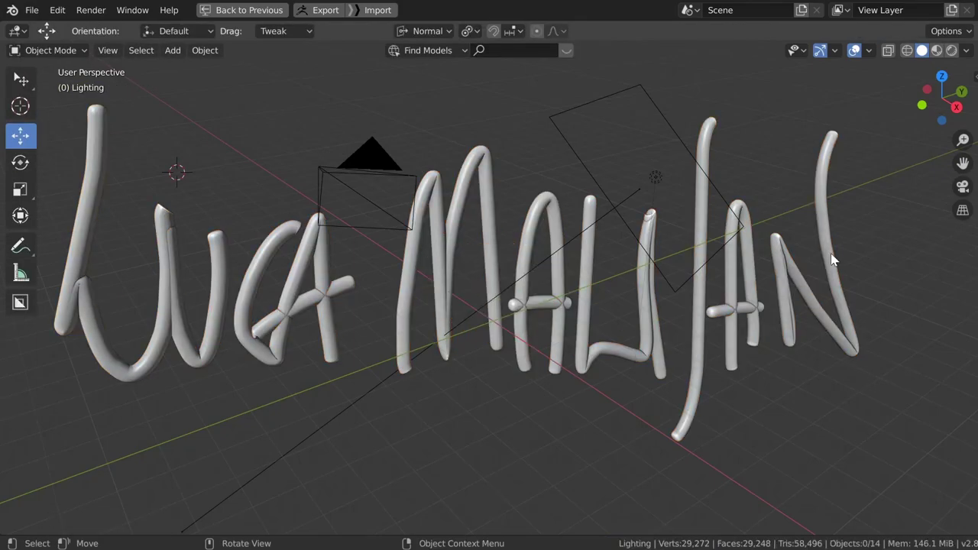
{"action": "left_click", "coordinate": [853, 50]}
{"action": "key", "text": "KP_0"}
{"action": "key", "text": "n"}
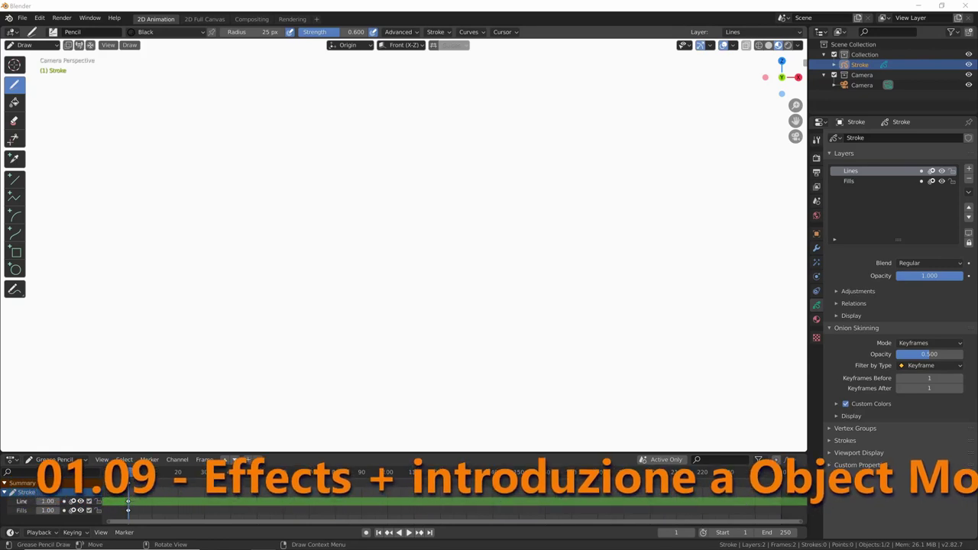
Browse the Stroke object's Grease Pencil modifier list, then switch to its Visual Effects tab
{"action": "left_click", "coordinate": [816, 248]}
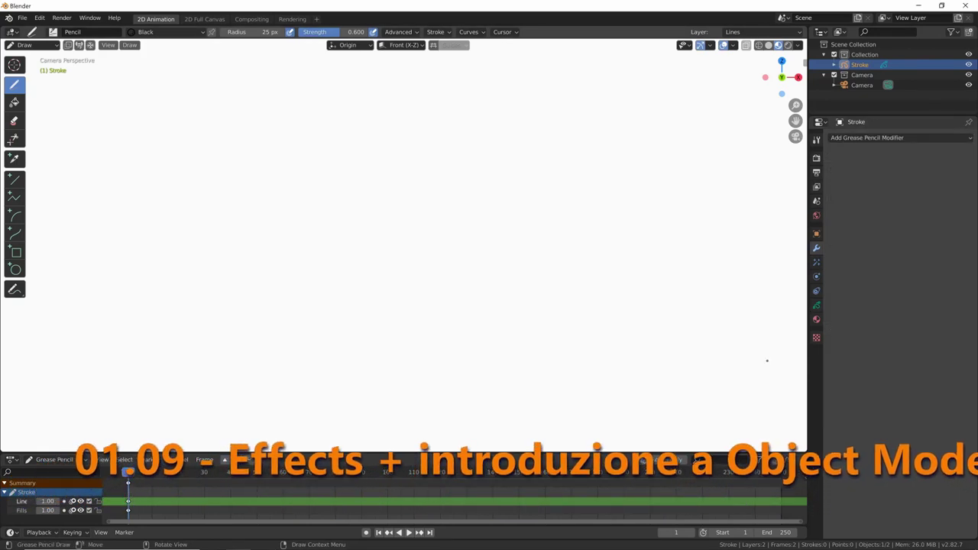
{"action": "left_click", "coordinate": [867, 138]}
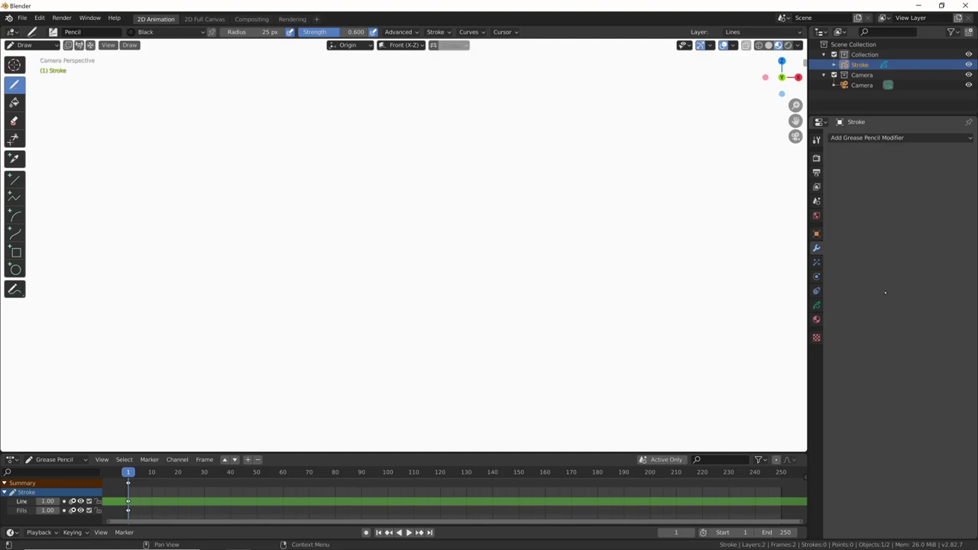
{"action": "left_click", "coordinate": [816, 262]}
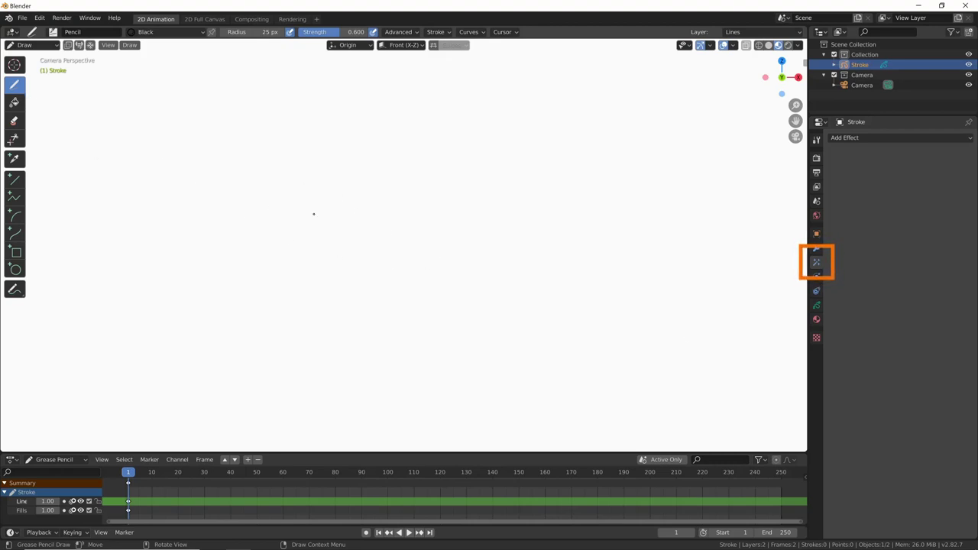
Sketch the falling gunman's head, body, arms, legs and feet
{"action": "left_click_drag", "start_coordinate": [178, 182], "coordinate": [203, 142]}
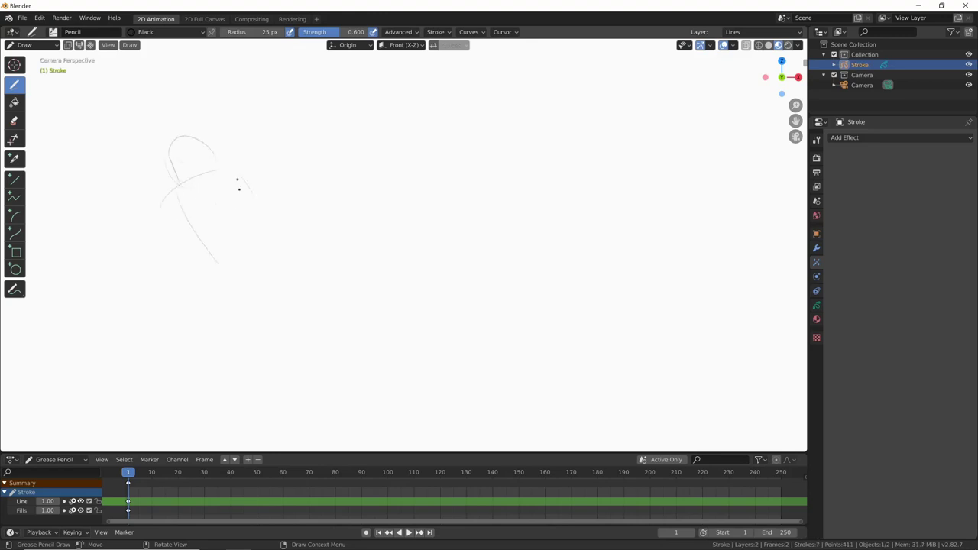
{"action": "left_click_drag", "start_coordinate": [209, 168], "coordinate": [178, 180]}
{"action": "mouse_move", "coordinate": [204, 211]}
{"action": "left_mouse_down"}
{"action": "mouse_move", "coordinate": [196, 196]}
{"action": "mouse_move", "coordinate": [283, 209]}
{"action": "mouse_move", "coordinate": [353, 200]}
{"action": "left_mouse_up"}
{"action": "left_click_drag", "start_coordinate": [304, 262], "coordinate": [455, 256]}
{"action": "left_click_drag", "start_coordinate": [291, 172], "coordinate": [367, 153]}
{"action": "left_click_drag", "start_coordinate": [229, 275], "coordinate": [359, 351]}
{"action": "mouse_move", "coordinate": [436, 260]}
{"action": "left_mouse_down"}
{"action": "mouse_move", "coordinate": [263, 257]}
{"action": "mouse_move", "coordinate": [351, 344]}
{"action": "left_mouse_up"}
{"action": "left_click_drag", "start_coordinate": [252, 260], "coordinate": [405, 359]}
{"action": "left_click_drag", "start_coordinate": [401, 229], "coordinate": [498, 237]}
{"action": "left_click_drag", "start_coordinate": [457, 275], "coordinate": [493, 243]}
{"action": "left_click_drag", "start_coordinate": [286, 237], "coordinate": [358, 204]}
Add bullet-trail ellipses, the left gun and hand, shoulder, lower back and belt
{"action": "left_click_drag", "start_coordinate": [271, 160], "coordinate": [246, 180]}
{"action": "left_click_drag", "start_coordinate": [309, 155], "coordinate": [288, 167]}
{"action": "left_click_drag", "start_coordinate": [409, 142], "coordinate": [372, 161]}
{"action": "left_click_drag", "start_coordinate": [464, 145], "coordinate": [432, 159]}
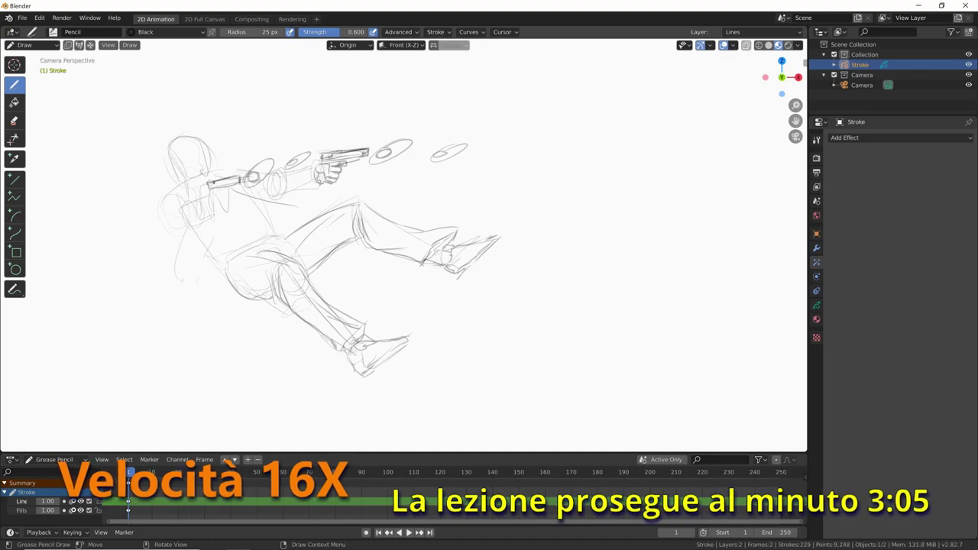
{"action": "left_click_drag", "start_coordinate": [221, 184], "coordinate": [243, 176]}
{"action": "left_click_drag", "start_coordinate": [207, 196], "coordinate": [207, 246]}
{"action": "left_click_drag", "start_coordinate": [169, 200], "coordinate": [207, 251]}
{"action": "mouse_move", "coordinate": [205, 303]}
{"action": "left_mouse_down"}
{"action": "mouse_move", "coordinate": [234, 295]}
{"action": "mouse_move", "coordinate": [280, 240]}
{"action": "left_mouse_up"}
{"action": "left_click_drag", "start_coordinate": [359, 214], "coordinate": [309, 277]}
{"action": "left_click_drag", "start_coordinate": [237, 187], "coordinate": [304, 218]}
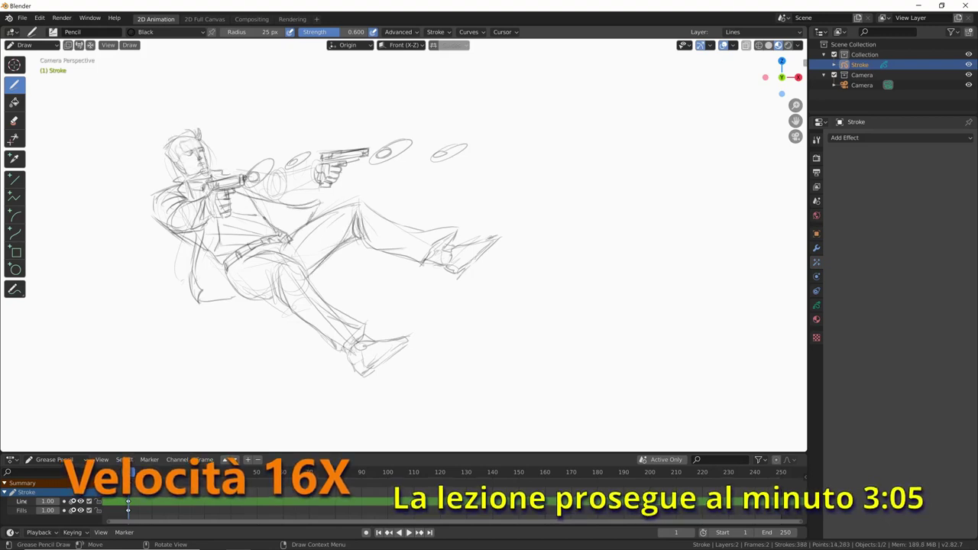
Sketch the door frame, window marks and left wall around the figure
{"action": "left_click_drag", "start_coordinate": [162, 263], "coordinate": [186, 383]}
{"action": "left_click_drag", "start_coordinate": [130, 66], "coordinate": [321, 64]}
{"action": "left_click_drag", "start_coordinate": [214, 86], "coordinate": [243, 145]}
{"action": "left_click_drag", "start_coordinate": [128, 80], "coordinate": [177, 353]}
{"action": "left_click_drag", "start_coordinate": [229, 406], "coordinate": [354, 374]}
{"action": "left_click_drag", "start_coordinate": [229, 84], "coordinate": [326, 145]}
{"action": "left_click_drag", "start_coordinate": [139, 59], "coordinate": [346, 66]}
{"action": "left_click_drag", "start_coordinate": [355, 154], "coordinate": [399, 335]}
{"action": "left_click_drag", "start_coordinate": [283, 101], "coordinate": [321, 157]}
{"action": "left_click_drag", "start_coordinate": [196, 410], "coordinate": [350, 369]}
{"action": "left_click_drag", "start_coordinate": [365, 176], "coordinate": [394, 297]}
{"action": "left_click_drag", "start_coordinate": [124, 73], "coordinate": [175, 313]}
Add floor diagonals, speed lines and extra door edges across the scene
{"action": "left_click_drag", "start_coordinate": [479, 209], "coordinate": [689, 183]}
{"action": "left_click_drag", "start_coordinate": [229, 417], "coordinate": [413, 368]}
{"action": "left_click_drag", "start_coordinate": [336, 257], "coordinate": [358, 321]}
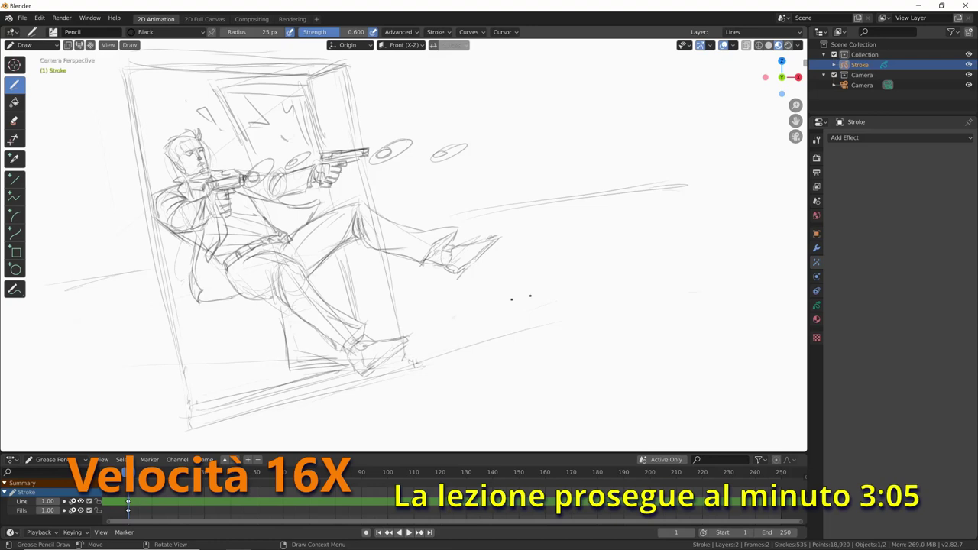
{"action": "left_click_drag", "start_coordinate": [246, 444], "coordinate": [688, 325]}
{"action": "left_click_drag", "start_coordinate": [488, 385], "coordinate": [735, 358]}
{"action": "left_click_drag", "start_coordinate": [449, 433], "coordinate": [727, 423]}
Sketch a chair at the lower left and a cabinet at the right
{"action": "left_click_drag", "start_coordinate": [49, 284], "coordinate": [113, 432]}
{"action": "left_click_drag", "start_coordinate": [96, 389], "coordinate": [268, 346]}
{"action": "left_click_drag", "start_coordinate": [183, 348], "coordinate": [234, 436]}
{"action": "left_click_drag", "start_coordinate": [108, 445], "coordinate": [302, 345]}
{"action": "left_click_drag", "start_coordinate": [190, 391], "coordinate": [219, 440]}
{"action": "left_click_drag", "start_coordinate": [188, 353], "coordinate": [257, 356]}
{"action": "left_click_drag", "start_coordinate": [371, 435], "coordinate": [566, 417]}
{"action": "mouse_move", "coordinate": [427, 227]}
{"action": "left_mouse_down"}
{"action": "mouse_move", "coordinate": [580, 205]}
{"action": "mouse_move", "coordinate": [575, 313]}
{"action": "left_mouse_up"}
{"action": "left_click_drag", "start_coordinate": [510, 278], "coordinate": [567, 348]}
Letter the BLAM BLAM sound effect and add lines at the cabinet base
{"action": "left_click_drag", "start_coordinate": [419, 114], "coordinate": [468, 80]}
{"action": "left_click_drag", "start_coordinate": [473, 122], "coordinate": [575, 83]}
{"action": "left_click_drag", "start_coordinate": [566, 131], "coordinate": [581, 162]}
{"action": "left_click_drag", "start_coordinate": [583, 160], "coordinate": [611, 134]}
{"action": "left_click_drag", "start_coordinate": [616, 150], "coordinate": [636, 128]}
{"action": "left_click_drag", "start_coordinate": [501, 275], "coordinate": [560, 268]}
{"action": "left_click_drag", "start_coordinate": [510, 382], "coordinate": [593, 359]}
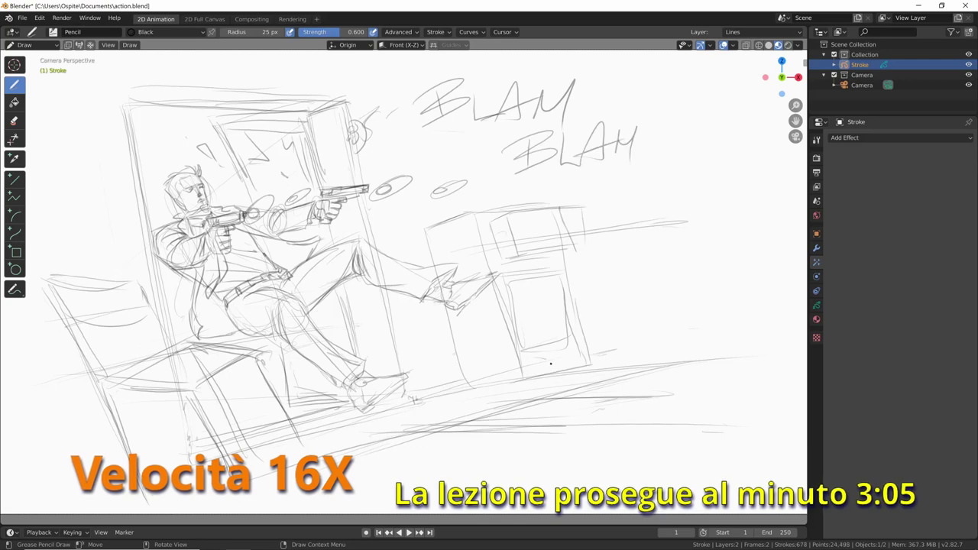
Set the sketch's stroke material colour to light blue
{"action": "left_click", "coordinate": [816, 320]}
{"action": "left_click", "coordinate": [929, 299]}
{"action": "left_click", "coordinate": [887, 203]}
Rename the blue material to 'sketch', select black, and switch to the Ink Pen brush
{"action": "type", "text": "ketch"}
{"action": "key", "text": "Return"}
{"action": "left_click", "coordinate": [13, 178]}
{"action": "left_click", "coordinate": [849, 151]}
{"action": "left_click", "coordinate": [53, 31]}
{"action": "left_click", "coordinate": [105, 61]}
Ink the chair outline: seat edges, legs, curved back rails and back post
{"action": "left_click_drag", "start_coordinate": [44, 283], "coordinate": [101, 378]}
{"action": "left_click_drag", "start_coordinate": [70, 321], "coordinate": [100, 375]}
{"action": "mouse_move", "coordinate": [107, 384]}
{"action": "left_mouse_down"}
{"action": "mouse_move", "coordinate": [135, 478]}
{"action": "mouse_move", "coordinate": [187, 350]}
{"action": "left_mouse_up"}
{"action": "left_click_drag", "start_coordinate": [189, 392], "coordinate": [229, 462]}
{"action": "mouse_move", "coordinate": [192, 350]}
{"action": "left_mouse_down"}
{"action": "mouse_move", "coordinate": [255, 355]}
{"action": "mouse_move", "coordinate": [311, 443]}
{"action": "left_mouse_up"}
{"action": "left_click", "coordinate": [16, 215]}
{"action": "left_click_drag", "start_coordinate": [45, 284], "coordinate": [139, 284]}
{"action": "mouse_move", "coordinate": [72, 325]}
{"action": "left_mouse_down"}
{"action": "mouse_move", "coordinate": [152, 320]}
{"action": "mouse_move", "coordinate": [258, 352]}
{"action": "left_mouse_up"}
{"action": "left_click_drag", "start_coordinate": [140, 284], "coordinate": [166, 338]}
{"action": "mouse_move", "coordinate": [115, 388]}
{"action": "left_mouse_down"}
{"action": "mouse_move", "coordinate": [191, 382]}
{"action": "mouse_move", "coordinate": [245, 356]}
{"action": "left_mouse_up"}
Ink the tall door's left, top and right edges with straight lines
{"action": "left_click_drag", "start_coordinate": [173, 336], "coordinate": [126, 93]}
{"action": "left_click_drag", "start_coordinate": [127, 93], "coordinate": [339, 105]}
{"action": "left_click_drag", "start_coordinate": [131, 111], "coordinate": [339, 106]}
{"action": "left_click_drag", "start_coordinate": [339, 106], "coordinate": [357, 179]}
{"action": "key", "text": "Escape"}
{"action": "left_click", "coordinate": [14, 84]}
{"action": "left_click", "coordinate": [398, 31]}
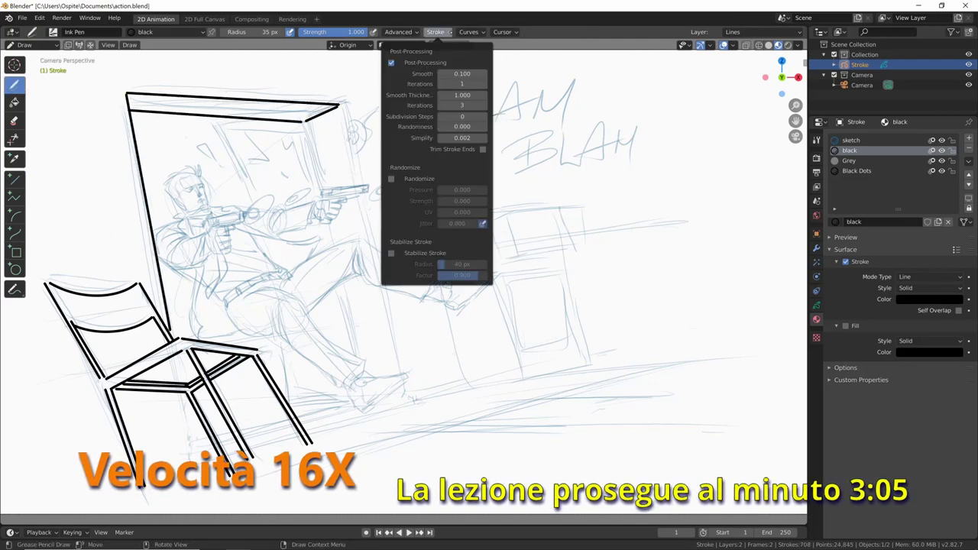
{"action": "left_click", "coordinate": [816, 140]}
Ink the door edge freehand and a spiky burst near the door corner
{"action": "left_click_drag", "start_coordinate": [609, 293], "coordinate": [746, 276]}
{"action": "key", "text": "ctrl+z"}
{"action": "left_click_drag", "start_coordinate": [304, 120], "coordinate": [320, 187]}
{"action": "left_click_drag", "start_coordinate": [363, 94], "coordinate": [343, 136]}
{"action": "left_click_drag", "start_coordinate": [398, 87], "coordinate": [355, 151]}
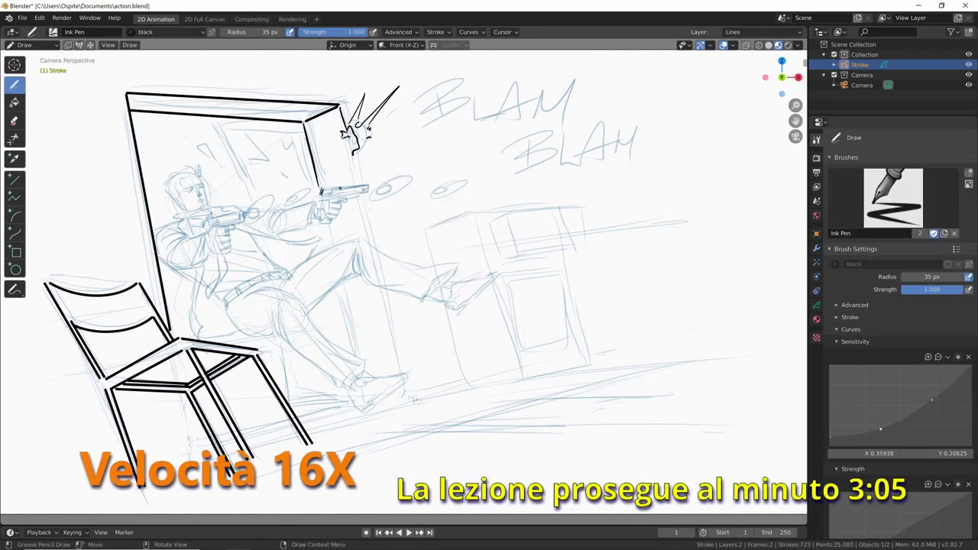
Ink the bullet trail ellipses and hatch the door's top edge
{"action": "left_click_drag", "start_coordinate": [269, 200], "coordinate": [268, 204]}
{"action": "left_click_drag", "start_coordinate": [306, 193], "coordinate": [304, 195]}
{"action": "left_click_drag", "start_coordinate": [405, 179], "coordinate": [457, 188]}
{"action": "left_click_drag", "start_coordinate": [130, 96], "coordinate": [174, 111]}
{"action": "left_click_drag", "start_coordinate": [282, 102], "coordinate": [336, 121]}
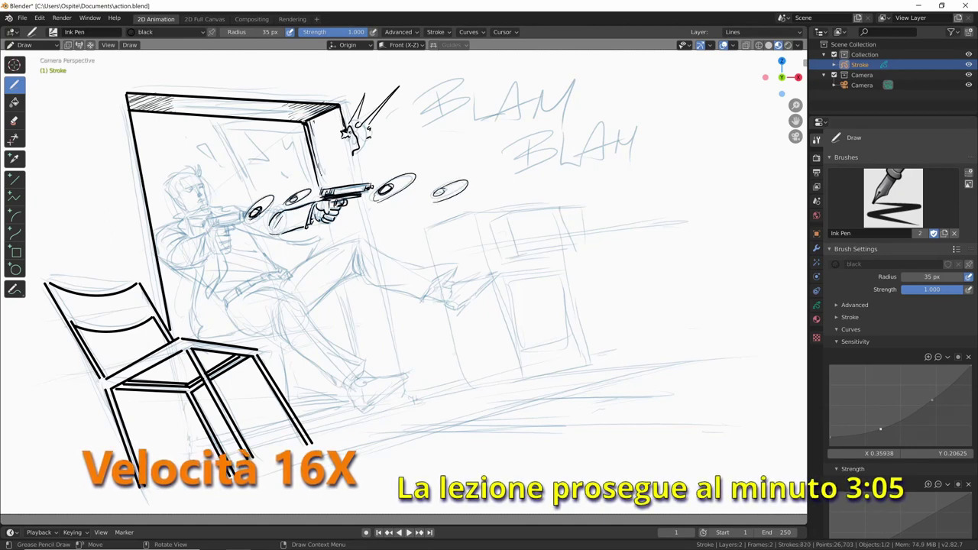
Ink the gunman's gun, arm, sleeve, shirt and belt
{"action": "left_click", "coordinate": [398, 31]}
{"action": "left_click_drag", "start_coordinate": [215, 228], "coordinate": [234, 235]}
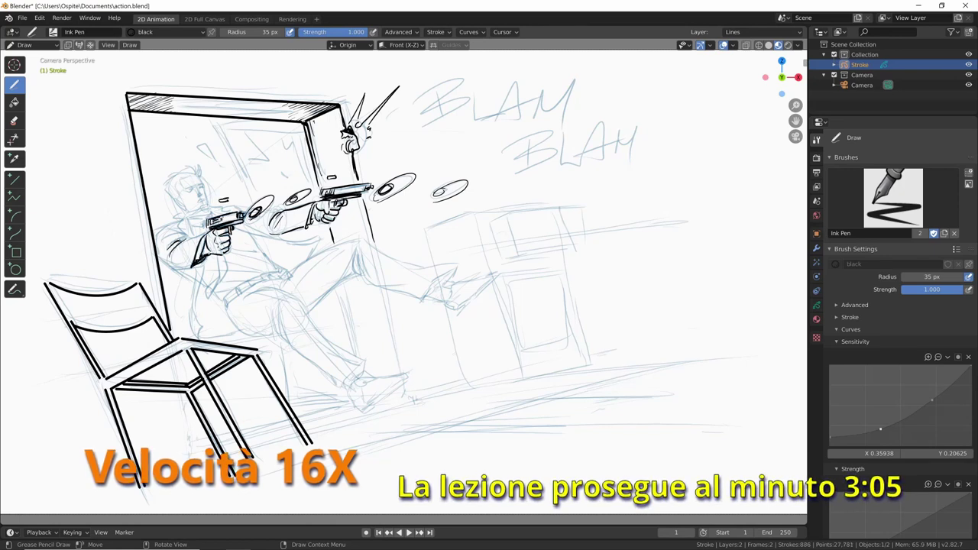
{"action": "left_click_drag", "start_coordinate": [237, 229], "coordinate": [326, 241]}
{"action": "left_click_drag", "start_coordinate": [292, 232], "coordinate": [325, 262]}
{"action": "left_click_drag", "start_coordinate": [255, 240], "coordinate": [264, 254]}
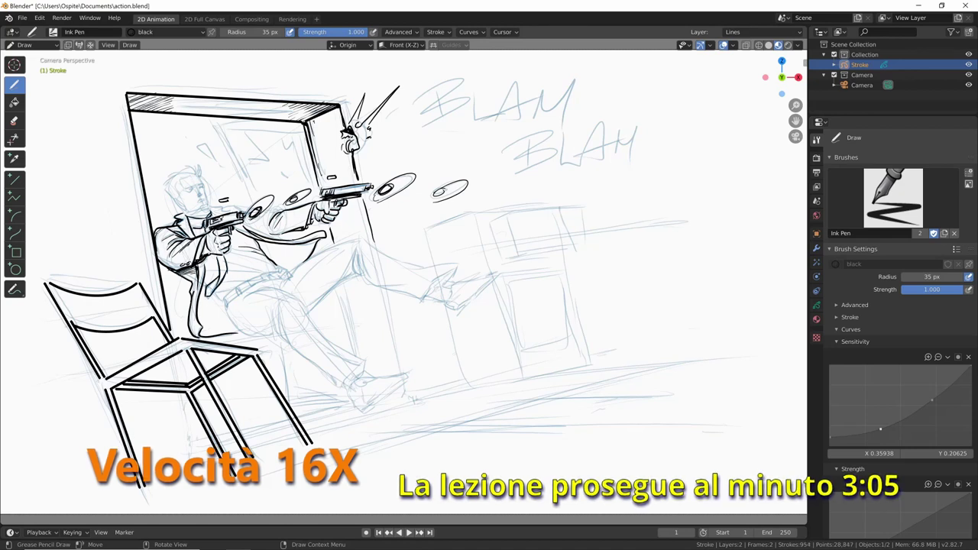
{"action": "mouse_move", "coordinate": [257, 242]}
{"action": "left_mouse_down"}
{"action": "mouse_move", "coordinate": [296, 263]}
{"action": "mouse_move", "coordinate": [237, 295]}
{"action": "left_mouse_up"}
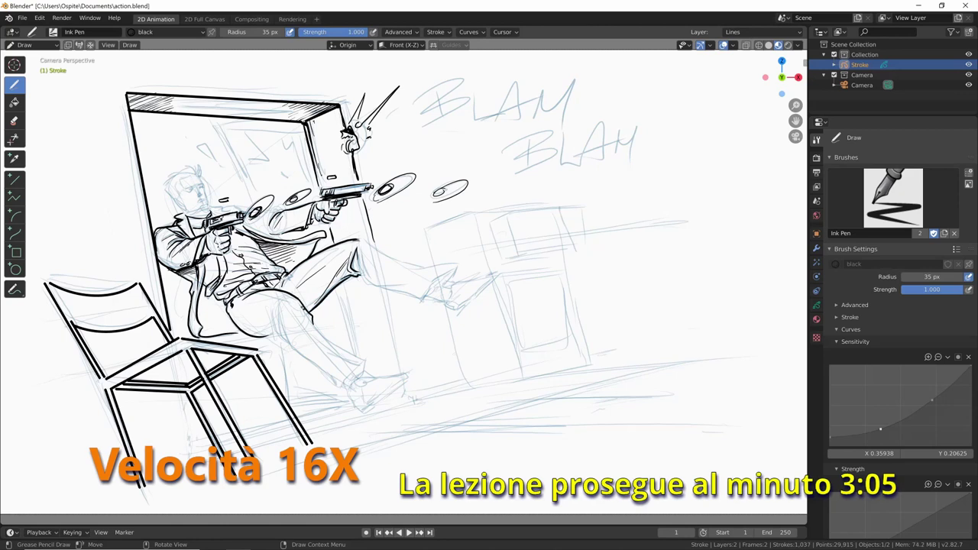
Ink the gunman's lower and extended legs, head details and hair
{"action": "left_click_drag", "start_coordinate": [300, 304], "coordinate": [363, 360]}
{"action": "left_click_drag", "start_coordinate": [279, 311], "coordinate": [297, 345]}
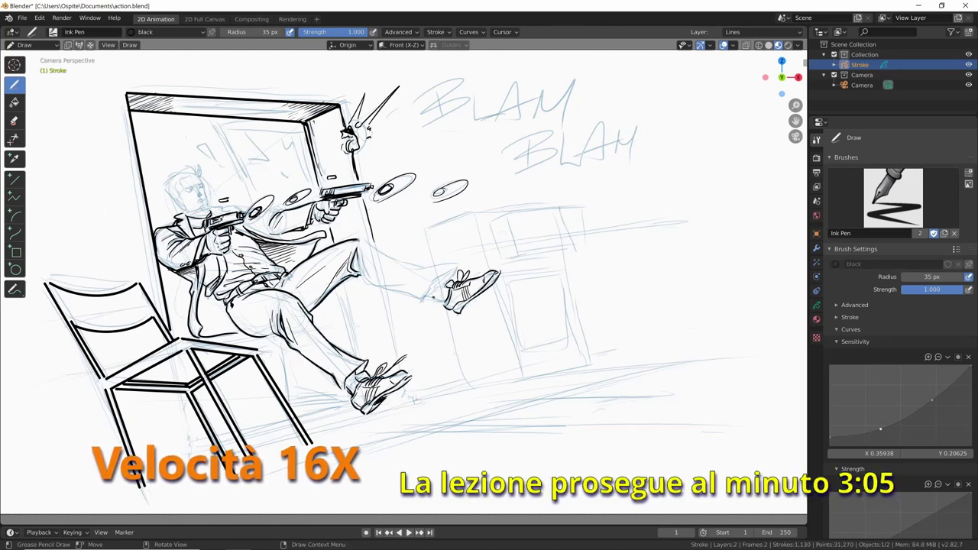
{"action": "left_click_drag", "start_coordinate": [359, 299], "coordinate": [423, 275]}
{"action": "left_click_drag", "start_coordinate": [356, 239], "coordinate": [460, 263]}
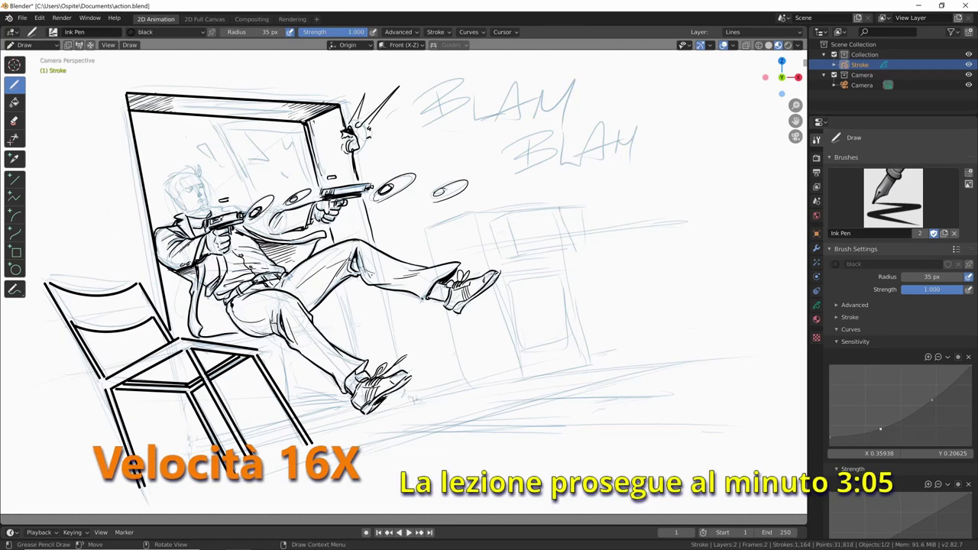
{"action": "left_click_drag", "start_coordinate": [204, 189], "coordinate": [208, 210]}
{"action": "scroll", "coordinate": [229, 214], "scroll_direction": "up", "scroll_amount": 4}
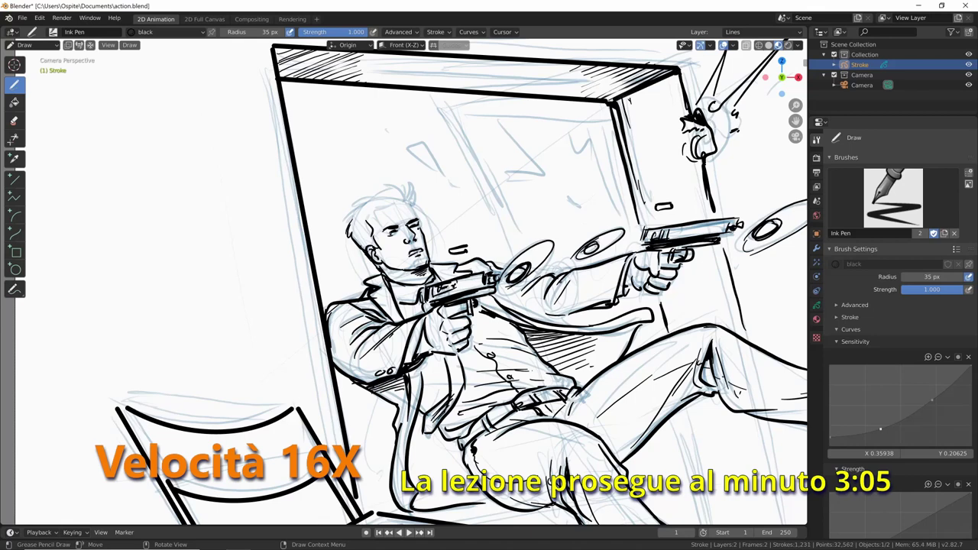
{"action": "left_click_drag", "start_coordinate": [369, 203], "coordinate": [413, 184]}
{"action": "scroll", "coordinate": [404, 282], "scroll_direction": "down", "scroll_amount": 3}
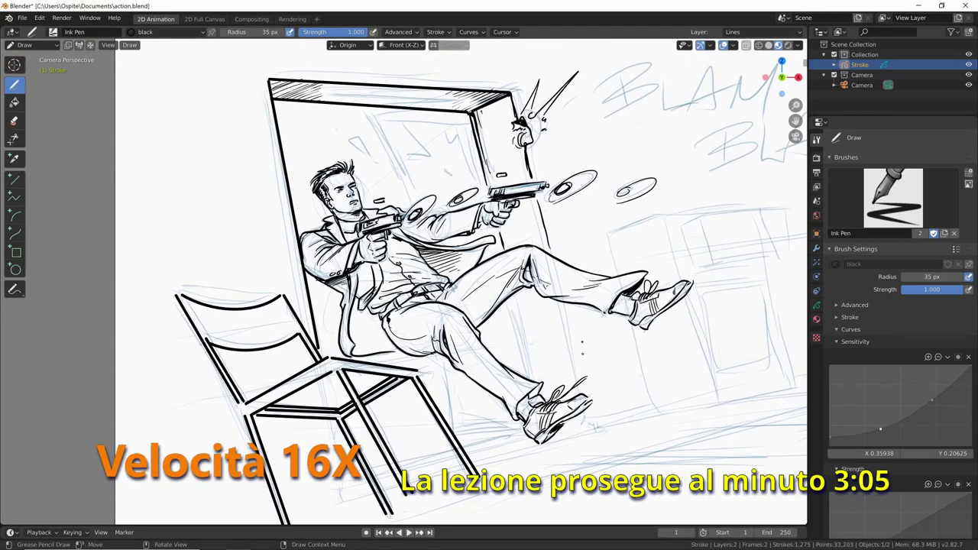
Ink a door-frame line and hatch the chair's top rail, legs and seat
{"action": "middle_click_drag", "start_coordinate": [582, 348], "coordinate": [437, 305], "text": "shift"}
{"action": "left_click_drag", "start_coordinate": [366, 257], "coordinate": [387, 336]}
{"action": "left_click_drag", "start_coordinate": [107, 285], "coordinate": [150, 305]}
{"action": "mouse_move", "coordinate": [93, 364]}
{"action": "left_mouse_down"}
{"action": "mouse_move", "coordinate": [98, 381]}
{"action": "mouse_move", "coordinate": [203, 341]}
{"action": "left_mouse_up"}
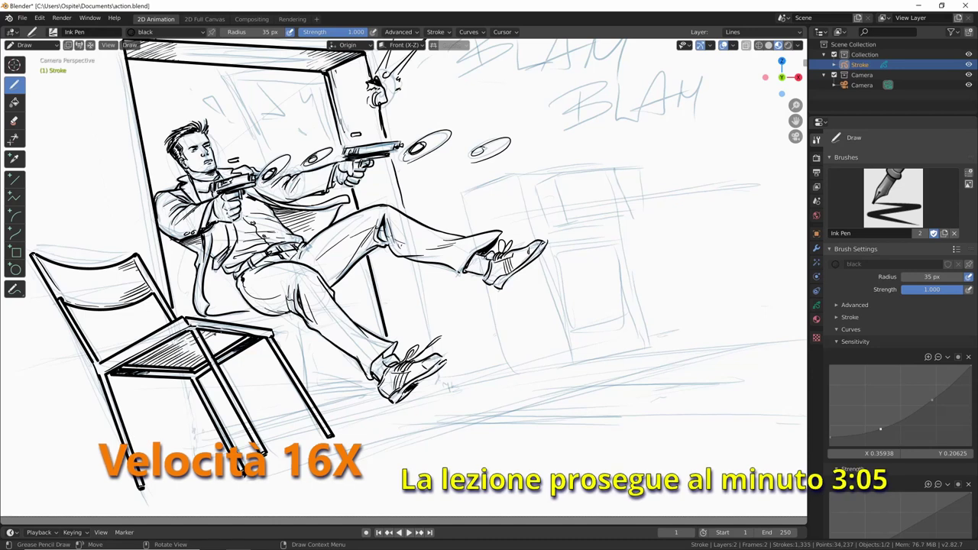
{"action": "left_click_drag", "start_coordinate": [150, 381], "coordinate": [241, 333]}
Ink the floor line under the shoe and the box outlines on the cabinet
{"action": "left_click_drag", "start_coordinate": [419, 391], "coordinate": [572, 359]}
{"action": "mouse_move", "coordinate": [461, 192]}
{"action": "left_mouse_down"}
{"action": "mouse_move", "coordinate": [553, 170]}
{"action": "mouse_move", "coordinate": [570, 222]}
{"action": "left_mouse_up"}
{"action": "left_click_drag", "start_coordinate": [570, 221], "coordinate": [640, 212]}
{"action": "left_click_drag", "start_coordinate": [558, 176], "coordinate": [631, 167]}
{"action": "mouse_move", "coordinate": [538, 152]}
{"action": "left_mouse_down"}
{"action": "mouse_move", "coordinate": [558, 180]}
{"action": "mouse_move", "coordinate": [535, 236]}
{"action": "left_mouse_up"}
{"action": "mouse_move", "coordinate": [529, 182]}
{"action": "left_mouse_down"}
{"action": "mouse_move", "coordinate": [544, 231]}
{"action": "mouse_move", "coordinate": [641, 208]}
{"action": "left_mouse_up"}
Add straight cabinet edges, floor lines and cabinet detail lines
{"action": "left_click", "coordinate": [14, 178]}
{"action": "left_click_drag", "start_coordinate": [621, 223], "coordinate": [647, 336]}
{"action": "key", "text": "Return"}
{"action": "mouse_move", "coordinate": [540, 259]}
{"action": "left_mouse_down"}
{"action": "mouse_move", "coordinate": [566, 360]}
{"action": "mouse_move", "coordinate": [648, 341]}
{"action": "left_mouse_up"}
{"action": "left_click_drag", "start_coordinate": [647, 341], "coordinate": [722, 319]}
{"action": "left_click_drag", "start_coordinate": [638, 318], "coordinate": [712, 304]}
With a thinner freehand brush, ink the door window frame and a lightning crack
{"action": "left_click", "coordinate": [14, 84]}
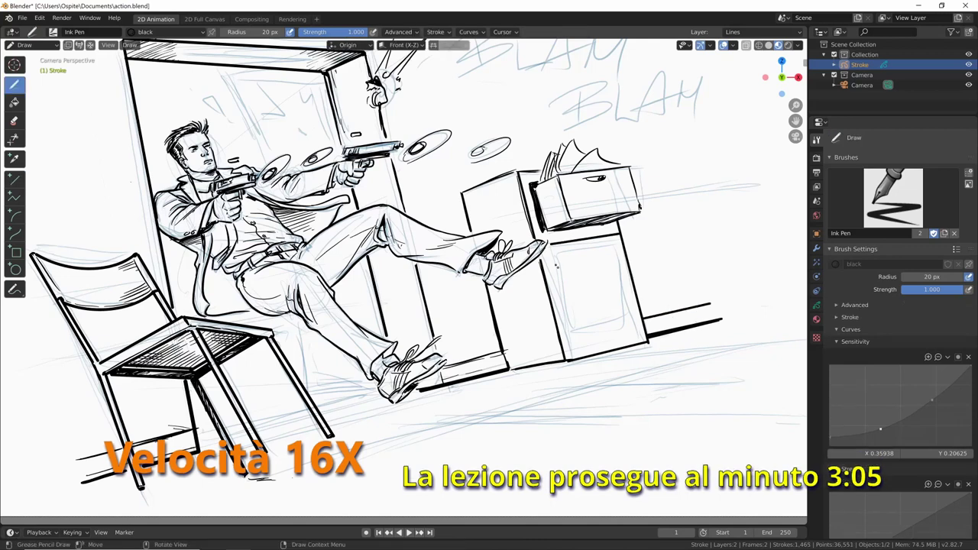
{"action": "left_click", "coordinate": [398, 31]}
{"action": "left_click_drag", "start_coordinate": [180, 101], "coordinate": [182, 111]}
{"action": "mouse_move", "coordinate": [238, 93]}
{"action": "left_mouse_down"}
{"action": "mouse_move", "coordinate": [260, 159]}
{"action": "mouse_move", "coordinate": [327, 74]}
{"action": "left_mouse_up"}
{"action": "left_click_drag", "start_coordinate": [321, 77], "coordinate": [330, 142]}
{"action": "left_click_drag", "start_coordinate": [292, 94], "coordinate": [309, 123]}
Ink the door frame behind the legs, more window and torso lines, and cabinet drawer lines
{"action": "left_click_drag", "start_coordinate": [304, 321], "coordinate": [306, 388]}
{"action": "left_click_drag", "start_coordinate": [310, 383], "coordinate": [368, 390]}
{"action": "left_click_drag", "start_coordinate": [306, 363], "coordinate": [356, 359]}
{"action": "left_click_drag", "start_coordinate": [374, 258], "coordinate": [367, 336]}
{"action": "left_click_drag", "start_coordinate": [320, 77], "coordinate": [333, 134]}
{"action": "left_click_drag", "start_coordinate": [229, 258], "coordinate": [206, 307]}
{"action": "left_click_drag", "start_coordinate": [550, 257], "coordinate": [573, 350]}
Ink two more floor lines, then add a sound-effects layer using the Marker Chisel brush
{"action": "left_click_drag", "start_coordinate": [405, 428], "coordinate": [652, 422]}
{"action": "left_click_drag", "start_coordinate": [470, 441], "coordinate": [776, 396]}
{"action": "left_click", "coordinate": [816, 305]}
{"action": "left_click", "coordinate": [968, 168]}
{"action": "left_click", "coordinate": [398, 32]}
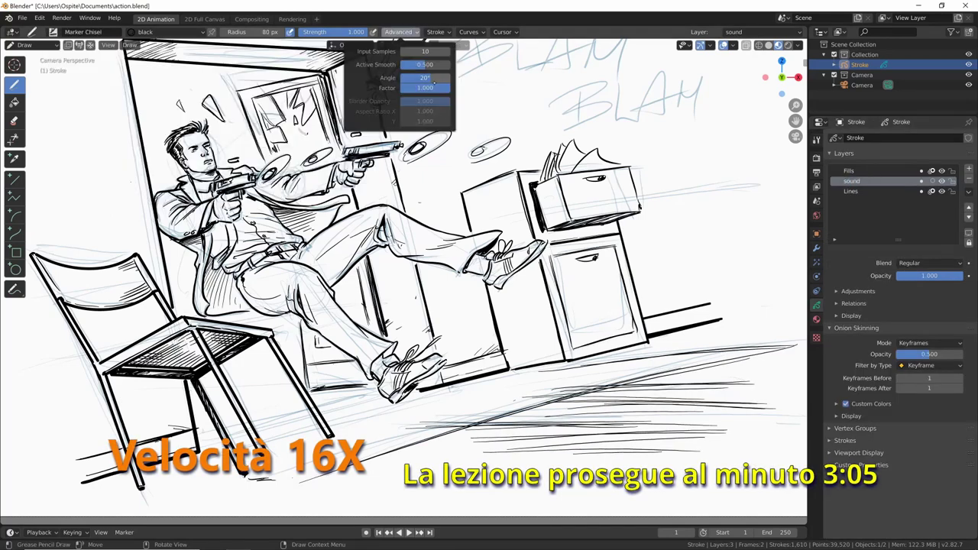
Letter two bold 'BLAM' sound effects in marker
{"action": "scroll", "coordinate": [415, 153], "scroll_direction": "up", "scroll_amount": 2}
{"action": "left_click_drag", "start_coordinate": [390, 115], "coordinate": [447, 157]}
{"action": "left_click_drag", "start_coordinate": [468, 110], "coordinate": [551, 160]}
{"action": "left_click_drag", "start_coordinate": [474, 176], "coordinate": [601, 200]}
{"action": "left_click_drag", "start_coordinate": [603, 203], "coordinate": [636, 172]}
{"action": "scroll", "coordinate": [611, 191], "scroll_direction": "down", "scroll_amount": 2}
On a bottom Fills layer, paint grey over the background, door and around the chair seat
{"action": "left_click", "coordinate": [849, 170]}
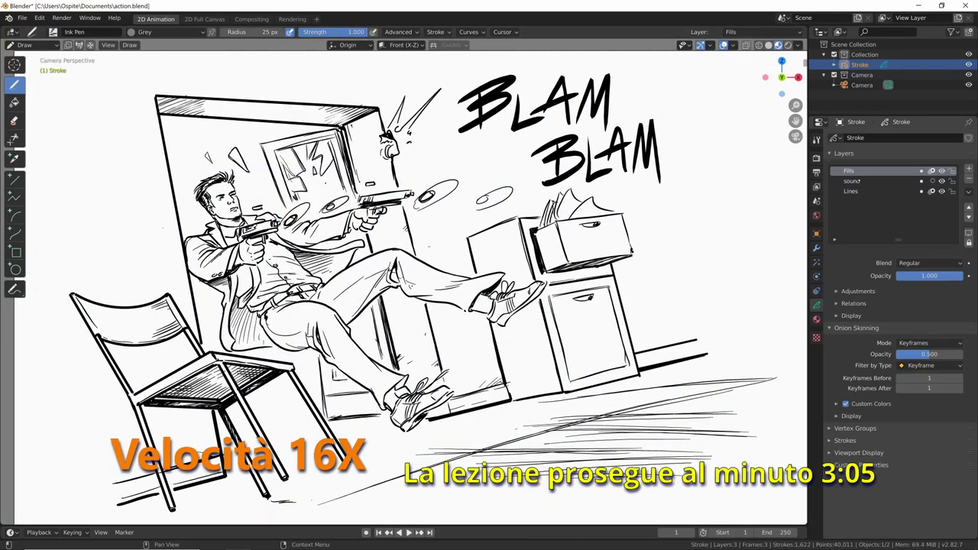
{"action": "middle_click_drag", "start_coordinate": [382, 267], "coordinate": [397, 263], "text": "shift"}
{"action": "left_click_drag", "start_coordinate": [169, 76], "coordinate": [54, 512]}
{"action": "key", "text": "ctrl+z"}
{"action": "left_click", "coordinate": [969, 217]}
{"action": "left_click", "coordinate": [968, 217]}
{"action": "left_click_drag", "start_coordinate": [168, 84], "coordinate": [53, 519]}
{"action": "mouse_move", "coordinate": [54, 57]}
{"action": "left_mouse_down"}
{"action": "mouse_move", "coordinate": [711, 61]}
{"action": "mouse_move", "coordinate": [360, 416]}
{"action": "mouse_move", "coordinate": [282, 130]}
{"action": "mouse_move", "coordinate": [413, 305]}
{"action": "left_mouse_up"}
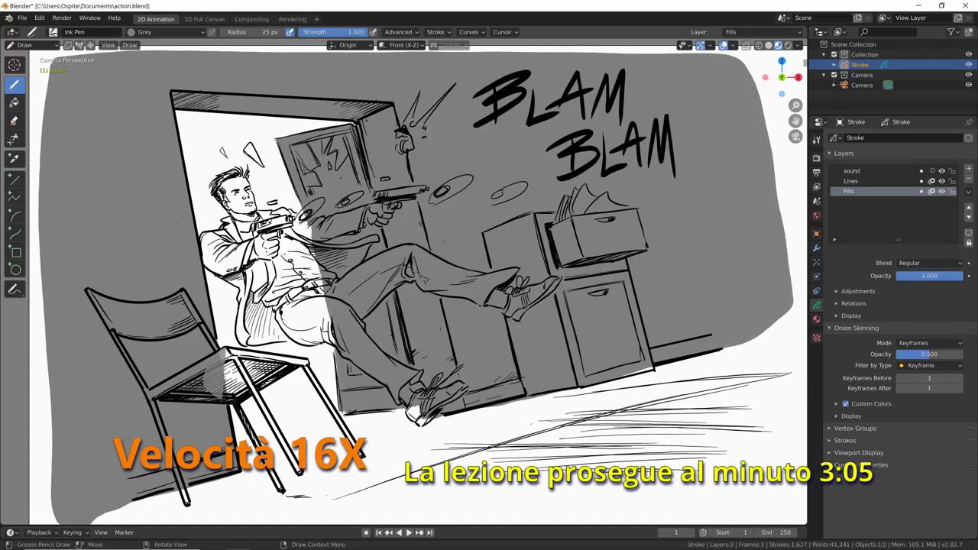
{"action": "left_click_drag", "start_coordinate": [207, 352], "coordinate": [302, 401]}
{"action": "left_click_drag", "start_coordinate": [233, 401], "coordinate": [298, 470]}
{"action": "left_click_drag", "start_coordinate": [302, 367], "coordinate": [351, 447]}
On a new layer, fill the cabinet and chair with the light Grey L material
{"action": "left_click", "coordinate": [969, 168]}
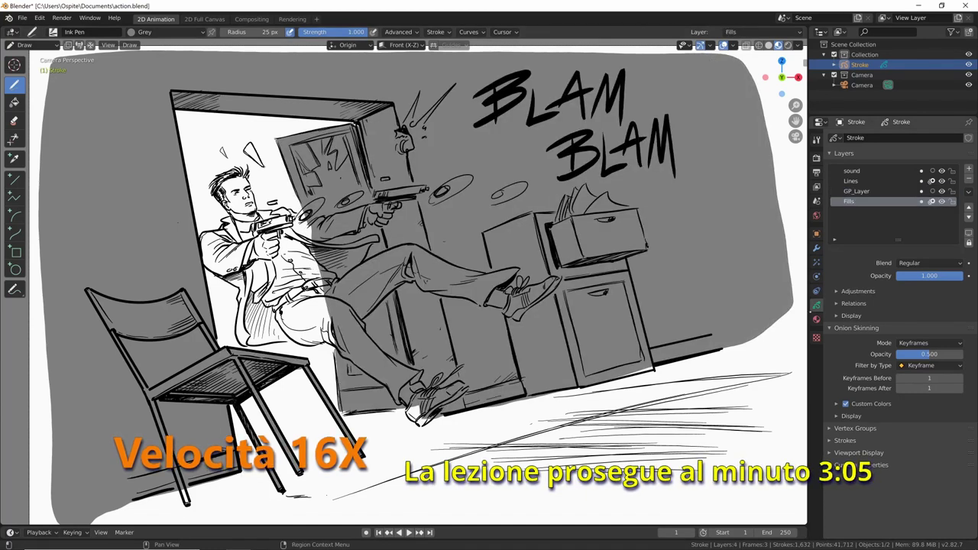
{"action": "left_click", "coordinate": [816, 318]}
{"action": "left_click", "coordinate": [850, 181]}
{"action": "left_click_drag", "start_coordinate": [489, 198], "coordinate": [649, 382]}
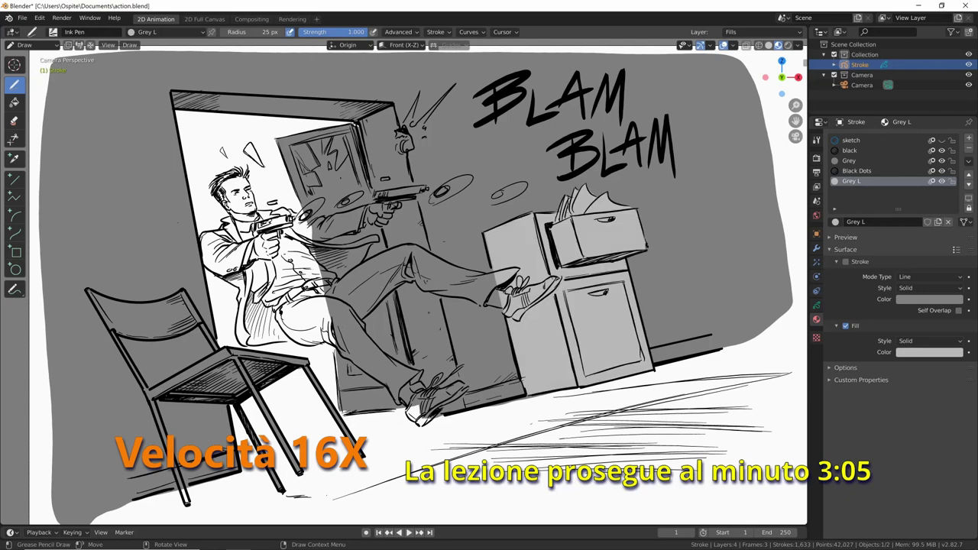
{"action": "left_click_drag", "start_coordinate": [90, 290], "coordinate": [200, 336]}
{"action": "left_click_drag", "start_coordinate": [99, 321], "coordinate": [195, 390]}
{"action": "left_click_drag", "start_coordinate": [152, 359], "coordinate": [301, 367]}
{"action": "mouse_move", "coordinate": [229, 363]}
{"action": "left_mouse_down"}
{"action": "mouse_move", "coordinate": [336, 413]}
{"action": "mouse_move", "coordinate": [290, 458]}
{"action": "left_mouse_up"}
Create a dark Grey D material and paint shadows under the chair, by the cabinet and on the door
{"action": "left_click", "coordinate": [969, 140]}
{"action": "left_click", "coordinate": [878, 222]}
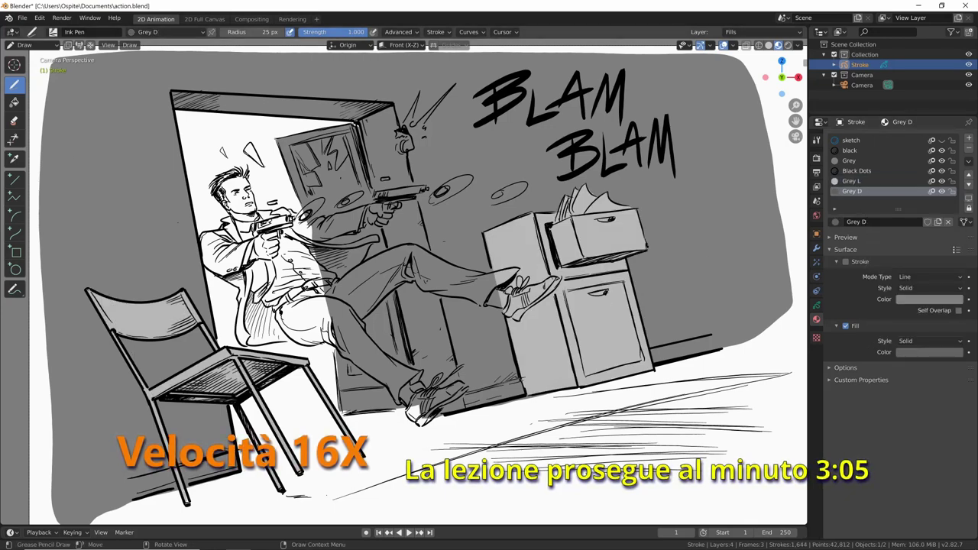
{"action": "left_click_drag", "start_coordinate": [653, 337], "coordinate": [745, 347]}
{"action": "left_click_drag", "start_coordinate": [61, 520], "coordinate": [175, 470]}
{"action": "left_click_drag", "start_coordinate": [283, 138], "coordinate": [344, 206]}
{"action": "left_click_drag", "start_coordinate": [359, 130], "coordinate": [412, 366]}
{"action": "left_click_drag", "start_coordinate": [336, 347], "coordinate": [413, 413]}
Add a Fills FG layer and paint light grey over the gunman's body
{"action": "left_click", "coordinate": [816, 305]}
{"action": "left_click", "coordinate": [968, 140]}
{"action": "left_click", "coordinate": [816, 320]}
{"action": "left_click", "coordinate": [851, 181]}
{"action": "mouse_move", "coordinate": [203, 183]}
{"action": "left_mouse_down"}
{"action": "mouse_move", "coordinate": [226, 237]}
{"action": "mouse_move", "coordinate": [252, 252]}
{"action": "mouse_move", "coordinate": [245, 286]}
{"action": "mouse_move", "coordinate": [298, 344]}
{"action": "left_mouse_up"}
{"action": "mouse_move", "coordinate": [275, 214]}
{"action": "left_mouse_down"}
{"action": "mouse_move", "coordinate": [336, 298]}
{"action": "mouse_move", "coordinate": [367, 214]}
{"action": "mouse_move", "coordinate": [424, 191]}
{"action": "left_mouse_up"}
Fill the gun arm, thigh, shin and foot with light grey
{"action": "mouse_move", "coordinate": [405, 252]}
{"action": "left_mouse_down"}
{"action": "mouse_move", "coordinate": [321, 321]}
{"action": "mouse_move", "coordinate": [382, 397]}
{"action": "left_mouse_up"}
{"action": "left_click_drag", "start_coordinate": [329, 359], "coordinate": [458, 412]}
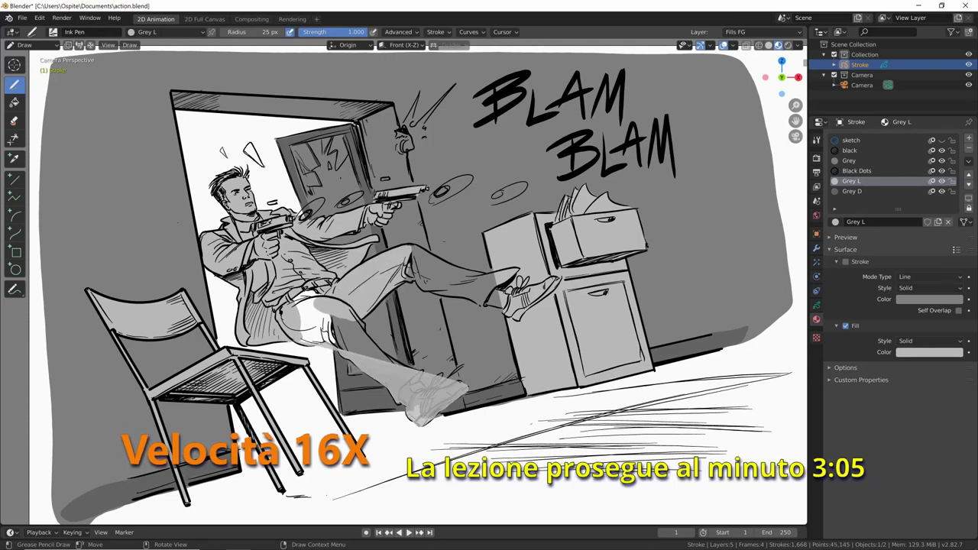
{"action": "left_click_drag", "start_coordinate": [302, 367], "coordinate": [413, 344]}
{"action": "left_click_drag", "start_coordinate": [401, 301], "coordinate": [515, 272]}
{"action": "left_click_drag", "start_coordinate": [501, 317], "coordinate": [557, 279]}
Paint Grey D over the jacket, gun arm and shoes, then create a new material slot
{"action": "left_click", "coordinate": [851, 191]}
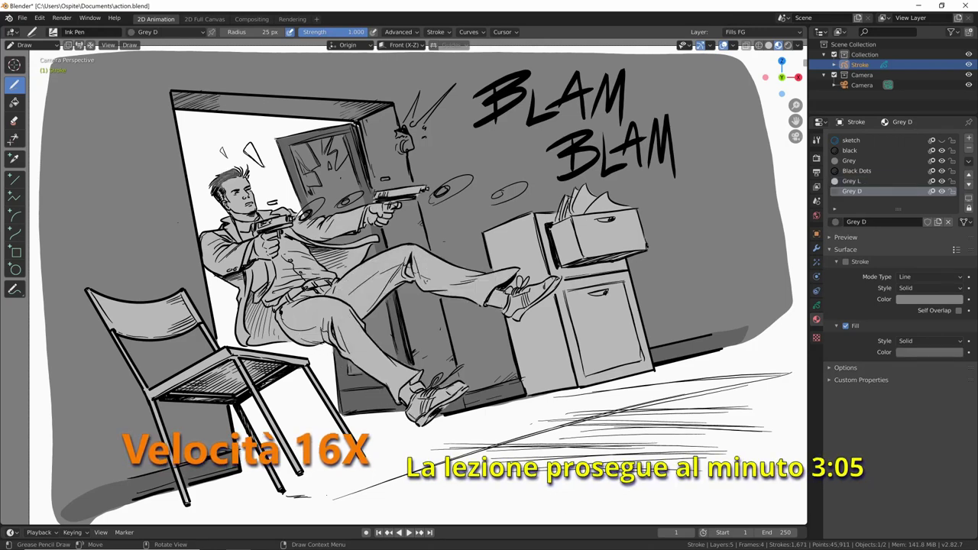
{"action": "left_click_drag", "start_coordinate": [202, 218], "coordinate": [248, 267]}
{"action": "left_click_drag", "start_coordinate": [202, 244], "coordinate": [286, 343]}
{"action": "left_click_drag", "start_coordinate": [260, 210], "coordinate": [378, 275]}
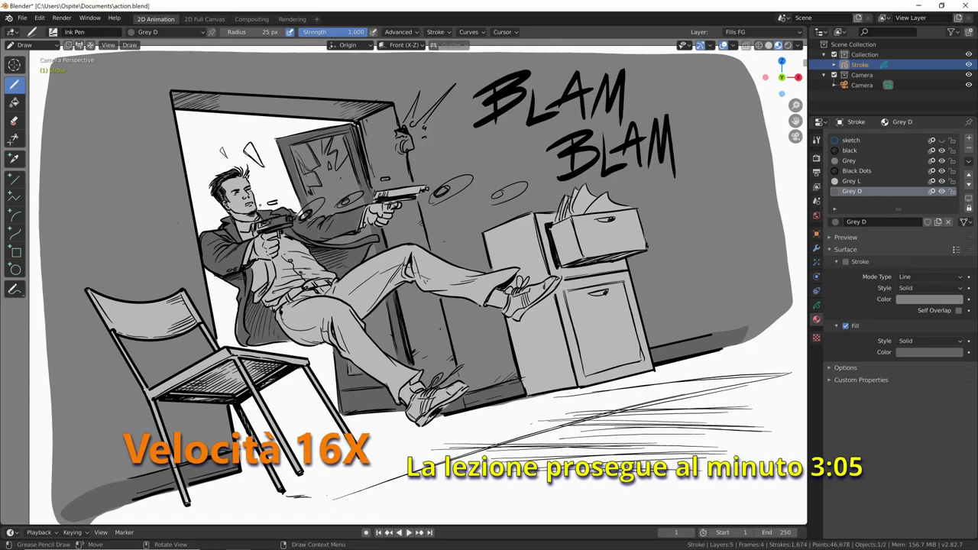
{"action": "left_click_drag", "start_coordinate": [506, 302], "coordinate": [546, 281]}
{"action": "left_click_drag", "start_coordinate": [508, 315], "coordinate": [557, 286]}
{"action": "left_click_drag", "start_coordinate": [409, 409], "coordinate": [465, 386]}
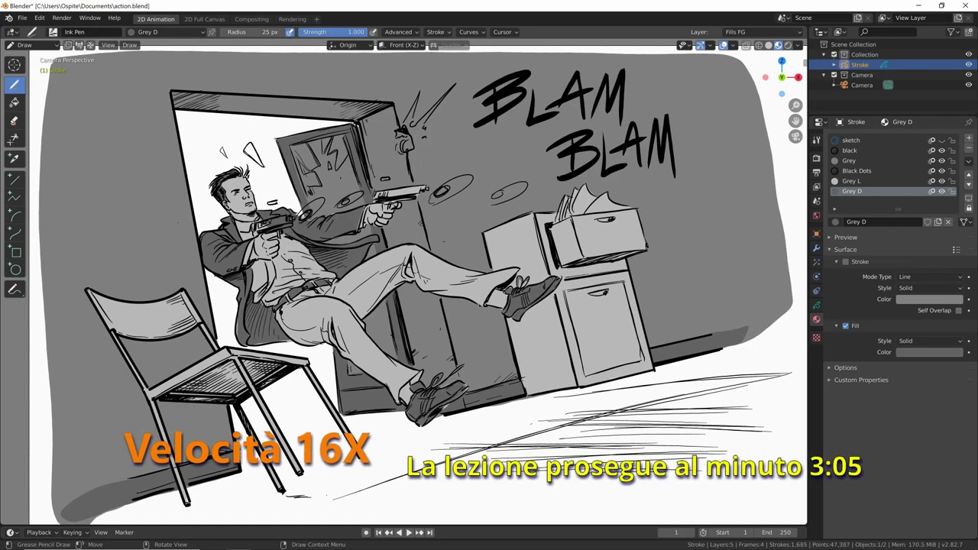
{"action": "left_click", "coordinate": [969, 140]}
{"action": "left_click", "coordinate": [937, 222]}
Name the new material Grey LL and paint light-grey fill over the shirt and cuff
{"action": "double_click", "coordinate": [879, 221]}
{"action": "type", "text": "Grey LL"}
{"action": "left_click", "coordinate": [929, 352]}
{"action": "mouse_move", "coordinate": [260, 298]}
{"action": "left_mouse_down"}
{"action": "mouse_move", "coordinate": [328, 259]}
{"action": "mouse_move", "coordinate": [332, 237]}
{"action": "left_mouse_up"}
{"action": "mouse_move", "coordinate": [359, 206]}
{"action": "left_mouse_down"}
{"action": "mouse_move", "coordinate": [365, 231]}
{"action": "mouse_move", "coordinate": [424, 189]}
{"action": "left_mouse_up"}
Add a second, dark material slot named Grey DD
{"action": "left_click", "coordinate": [969, 139]}
{"action": "left_click", "coordinate": [938, 221]}
{"action": "double_click", "coordinate": [878, 222]}
{"action": "type", "text": "Grey DD"}
{"action": "left_click", "coordinate": [929, 351]}
Add a shadows layer and paint Grey L shadows over the door, frame, box and cabinet
{"action": "left_click", "coordinate": [816, 305]}
{"action": "left_click", "coordinate": [816, 320]}
{"action": "left_click", "coordinate": [852, 170]}
{"action": "mouse_move", "coordinate": [176, 93]}
{"action": "left_mouse_down"}
{"action": "mouse_move", "coordinate": [386, 115]}
{"action": "mouse_move", "coordinate": [363, 151]}
{"action": "left_mouse_up"}
{"action": "mouse_move", "coordinate": [345, 136]}
{"action": "left_mouse_down"}
{"action": "mouse_move", "coordinate": [332, 155]}
{"action": "mouse_move", "coordinate": [338, 170]}
{"action": "left_mouse_up"}
{"action": "left_click_drag", "start_coordinate": [314, 143], "coordinate": [292, 202]}
{"action": "left_click_drag", "start_coordinate": [485, 229], "coordinate": [535, 286]}
Rename the shadows layer to 'shadows BG' and deepen the box and cabinet shadows
{"action": "left_click", "coordinate": [816, 305]}
{"action": "double_click", "coordinate": [860, 211]}
{"action": "type", "text": "shadows BG"}
{"action": "key", "text": "Return"}
{"action": "mouse_move", "coordinate": [550, 229]}
{"action": "left_mouse_down"}
{"action": "mouse_move", "coordinate": [458, 397]}
{"action": "mouse_move", "coordinate": [641, 298]}
{"action": "left_mouse_up"}
{"action": "left_click_drag", "start_coordinate": [504, 412], "coordinate": [756, 245]}
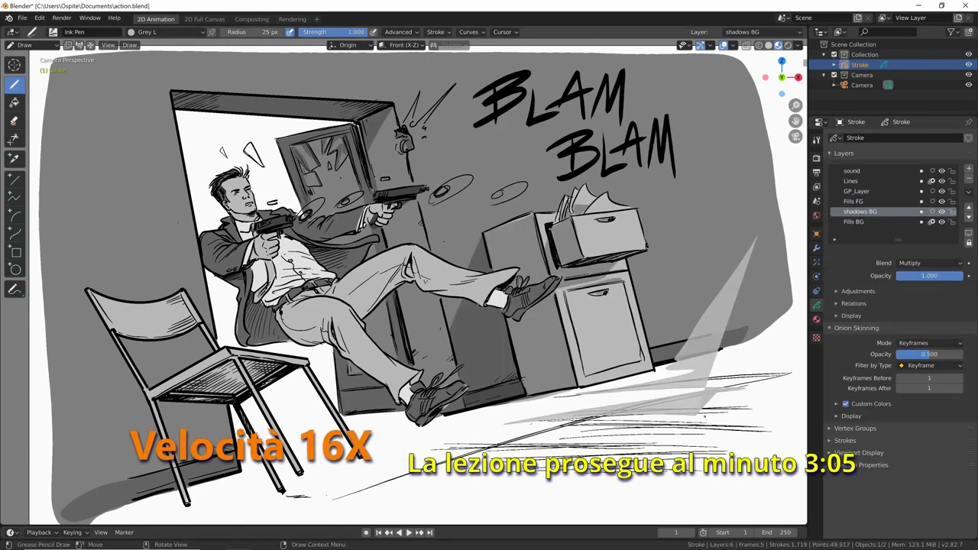
Paint background shadows on the right wall, the floor, and around the chair
{"action": "left_click_drag", "start_coordinate": [794, 168], "coordinate": [267, 504]}
{"action": "left_click_drag", "start_coordinate": [161, 397], "coordinate": [295, 363]}
{"action": "mouse_move", "coordinate": [107, 298]}
{"action": "left_mouse_down"}
{"action": "mouse_move", "coordinate": [46, 420]}
{"action": "mouse_move", "coordinate": [145, 458]}
{"action": "left_mouse_up"}
{"action": "left_click_drag", "start_coordinate": [114, 344], "coordinate": [199, 435]}
{"action": "left_click_drag", "start_coordinate": [107, 397], "coordinate": [214, 428]}
{"action": "left_click_drag", "start_coordinate": [157, 401], "coordinate": [195, 436]}
Rename GP_Layer to 'shadows FG' and shade the gunman's jacket, shirt and trousers
{"action": "left_click", "coordinate": [860, 191]}
{"action": "double_click", "coordinate": [860, 191]}
{"action": "type", "text": "shadows FG"}
{"action": "key", "text": "Return"}
{"action": "mouse_move", "coordinate": [215, 181]}
{"action": "left_mouse_down"}
{"action": "mouse_move", "coordinate": [246, 197]}
{"action": "mouse_move", "coordinate": [279, 340]}
{"action": "left_mouse_up"}
{"action": "mouse_move", "coordinate": [336, 313]}
{"action": "left_mouse_down"}
{"action": "mouse_move", "coordinate": [428, 260]}
{"action": "mouse_move", "coordinate": [538, 318]}
{"action": "left_mouse_up"}
Shade the gunman's shoes, trouser legs, thigh, extended arm and sleeve
{"action": "left_click_drag", "start_coordinate": [413, 394], "coordinate": [450, 420]}
{"action": "left_click_drag", "start_coordinate": [336, 321], "coordinate": [390, 397]}
{"action": "mouse_move", "coordinate": [275, 309]}
{"action": "left_mouse_down"}
{"action": "mouse_move", "coordinate": [321, 344]}
{"action": "mouse_move", "coordinate": [208, 243]}
{"action": "left_mouse_up"}
{"action": "left_click_drag", "start_coordinate": [306, 279], "coordinate": [370, 244]}
{"action": "left_click_drag", "start_coordinate": [305, 243], "coordinate": [378, 210]}
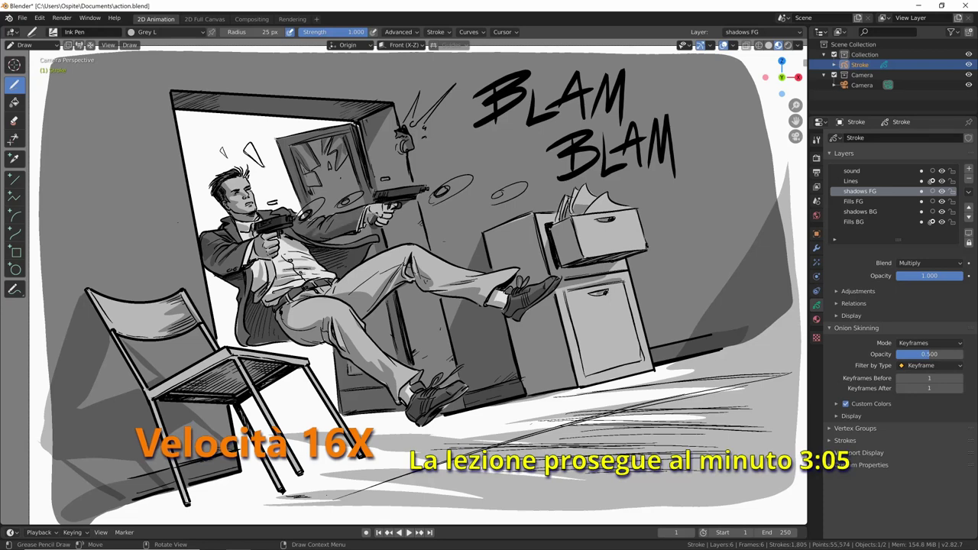
Add a 'lights' layer with Add blend mode and 0.567 opacity
{"action": "left_click", "coordinate": [968, 168]}
{"action": "double_click", "coordinate": [860, 191]}
{"action": "type", "text": "lights"}
{"action": "left_click", "coordinate": [929, 263]}
{"action": "left_click", "coordinate": [924, 313]}
{"action": "left_click_drag", "start_coordinate": [940, 276], "coordinate": [909, 276]}
{"action": "left_click", "coordinate": [168, 31]}
Paint Grey DD and Grey L highlights on the flying discs, then reselect shadows FG
{"action": "left_click", "coordinate": [153, 92]}
{"action": "left_click_drag", "start_coordinate": [294, 218], "coordinate": [313, 204]}
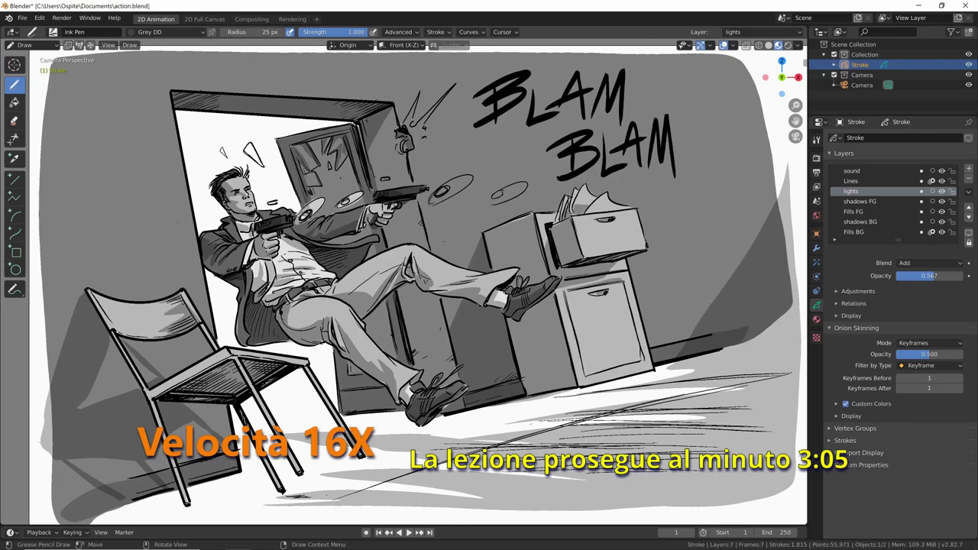
{"action": "left_click_drag", "start_coordinate": [431, 196], "coordinate": [452, 187]}
{"action": "left_click_drag", "start_coordinate": [496, 196], "coordinate": [521, 188]}
{"action": "left_click", "coordinate": [168, 31]}
{"action": "mouse_move", "coordinate": [437, 195]}
{"action": "left_mouse_down"}
{"action": "mouse_move", "coordinate": [447, 186]}
{"action": "mouse_move", "coordinate": [504, 190]}
{"action": "left_mouse_up"}
{"action": "left_click", "coordinate": [860, 201]}
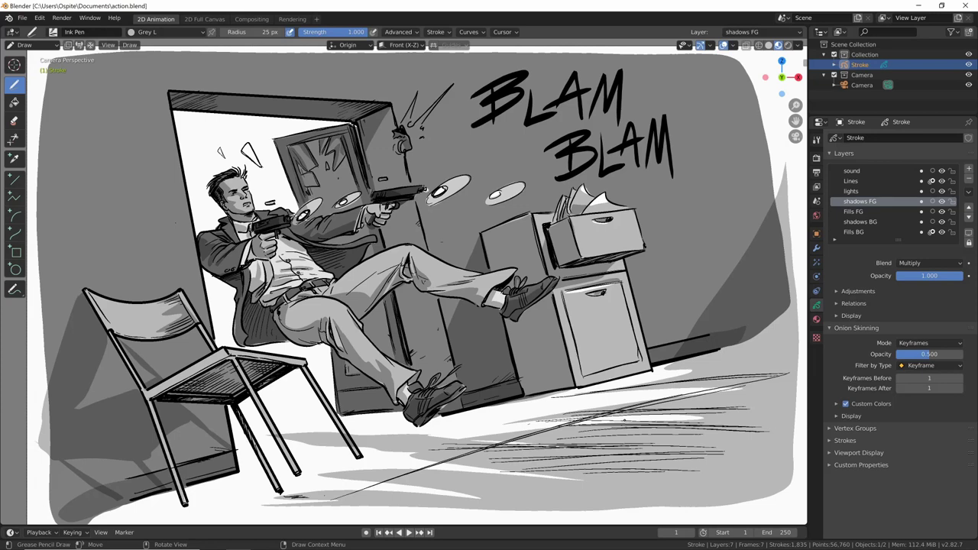
Show the Stroke object's Visual Effects and list the available effects
{"action": "left_click", "coordinate": [816, 249]}
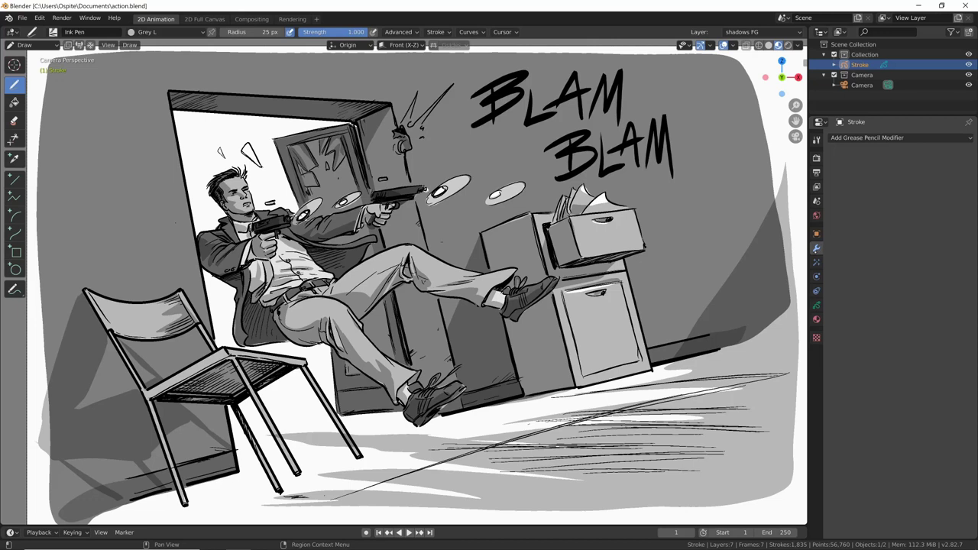
{"action": "left_click", "coordinate": [815, 262]}
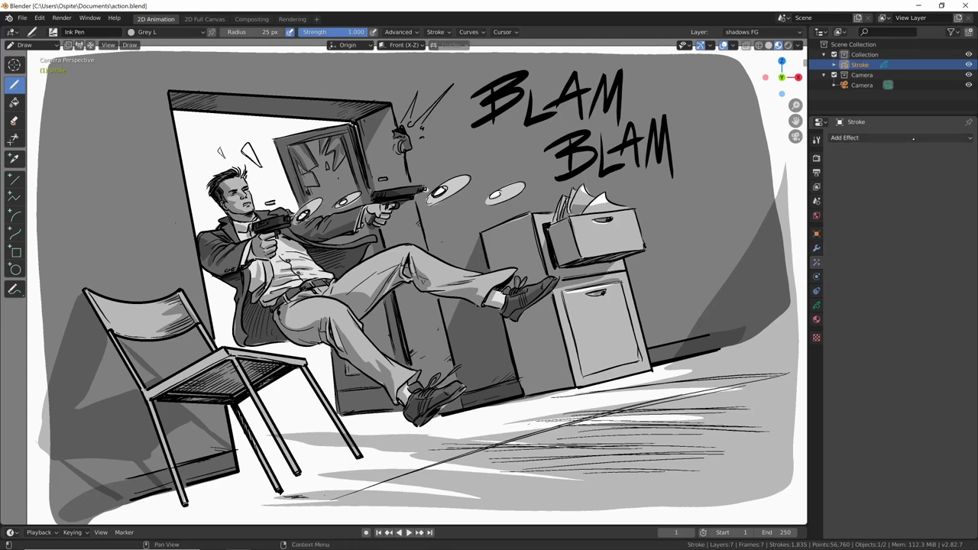
{"action": "left_click", "coordinate": [914, 139]}
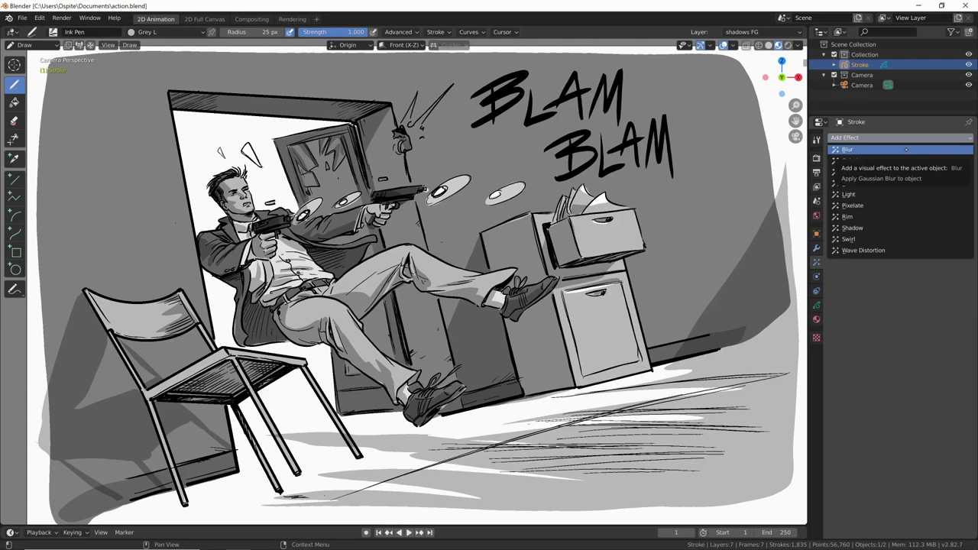
{"action": "left_click", "coordinate": [907, 148]}
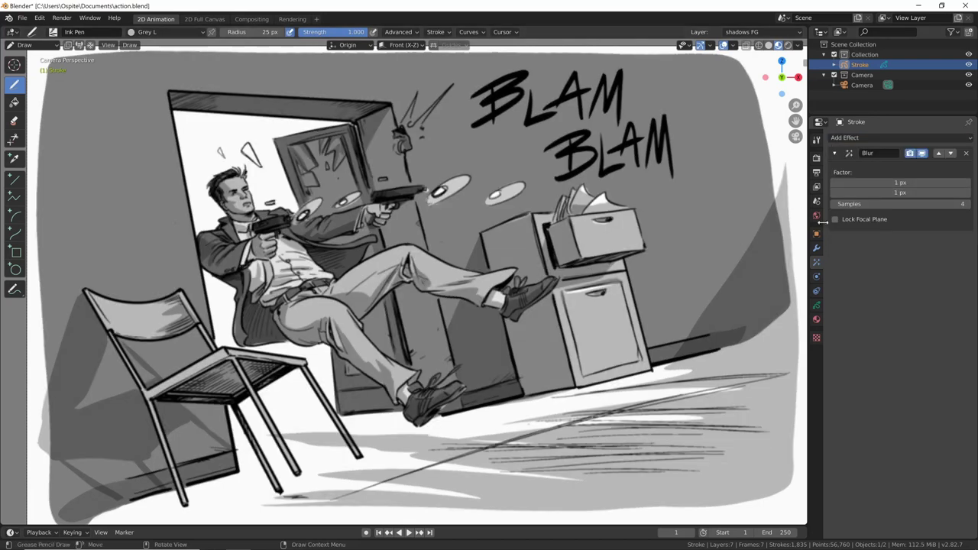
{"action": "left_click_drag", "start_coordinate": [900, 183], "coordinate": [907, 182]}
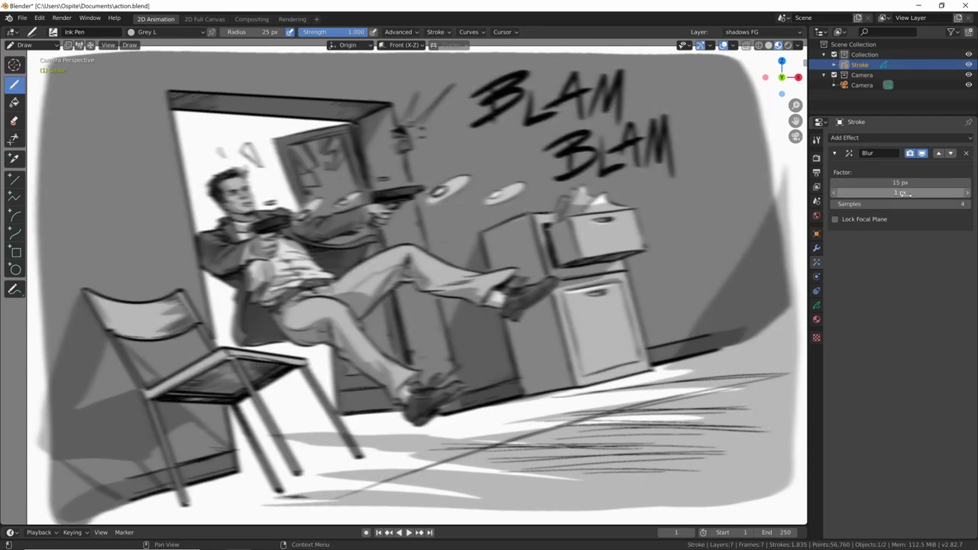
{"action": "mouse_move", "coordinate": [907, 183]}
{"action": "left_mouse_down"}
{"action": "mouse_move", "coordinate": [916, 183]}
{"action": "mouse_move", "coordinate": [908, 183]}
{"action": "mouse_move", "coordinate": [912, 192]}
{"action": "mouse_move", "coordinate": [905, 182]}
{"action": "left_mouse_up"}
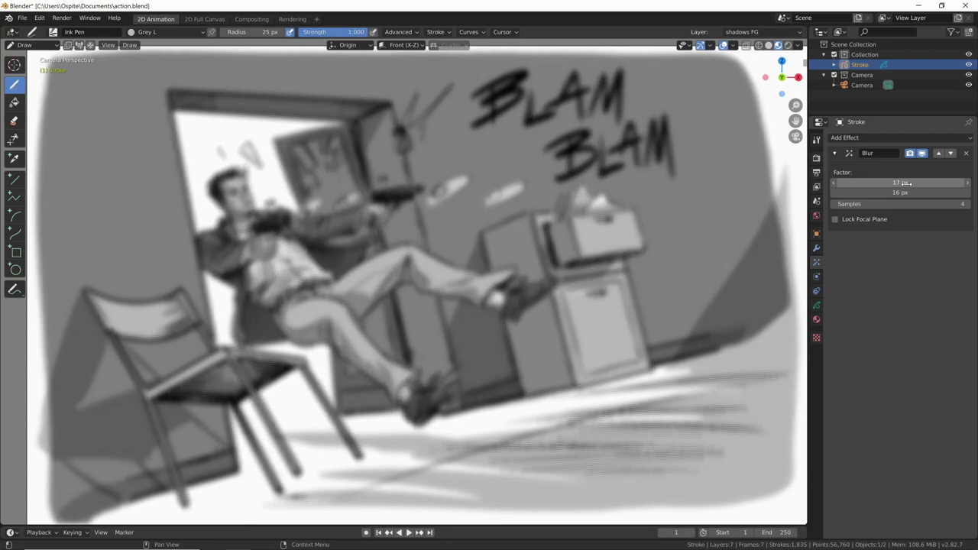
{"action": "mouse_move", "coordinate": [905, 182]}
{"action": "left_mouse_down"}
{"action": "mouse_move", "coordinate": [834, 204]}
{"action": "mouse_move", "coordinate": [966, 204]}
{"action": "mouse_move", "coordinate": [910, 199]}
{"action": "left_mouse_up"}
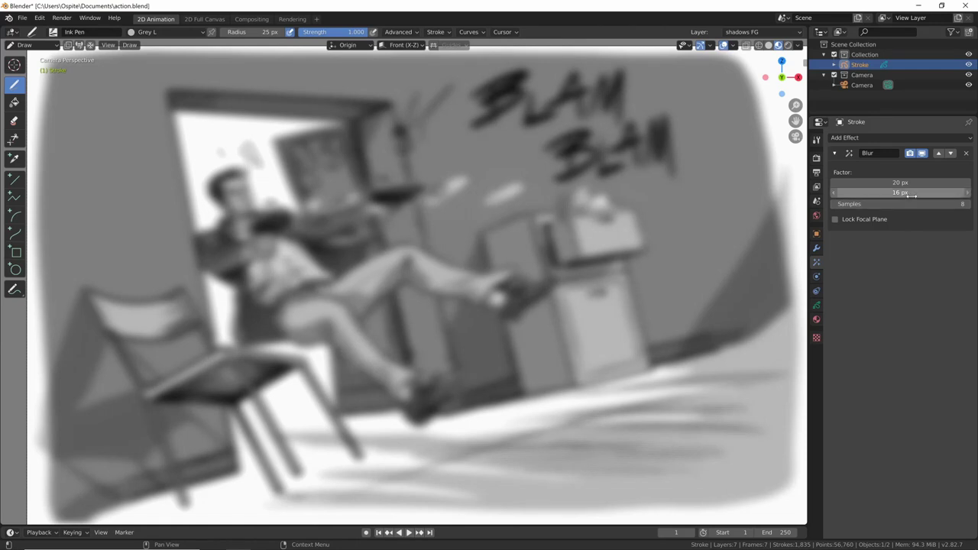
{"action": "left_click_drag", "start_coordinate": [909, 195], "coordinate": [938, 193]}
{"action": "left_click_drag", "start_coordinate": [835, 204], "coordinate": [818, 204]}
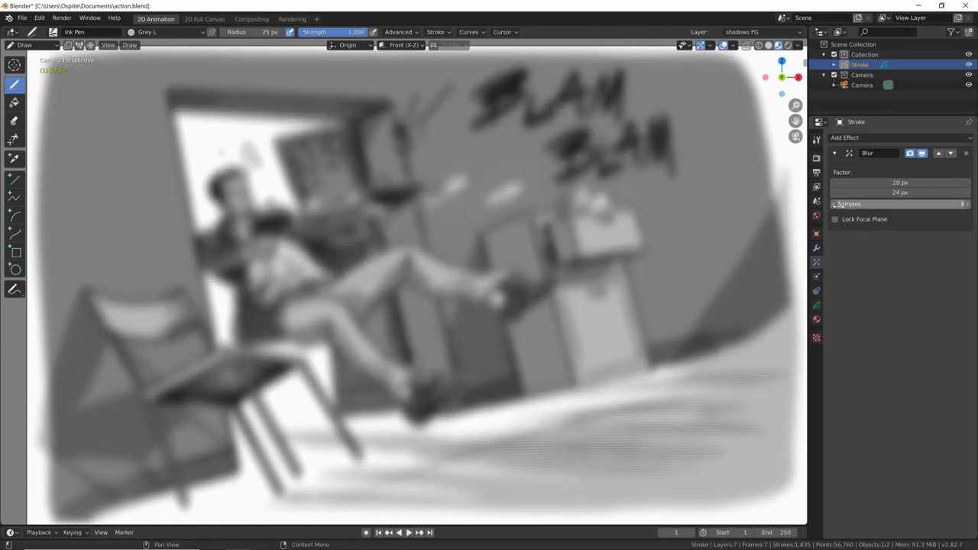
{"action": "left_click_drag", "start_coordinate": [909, 193], "coordinate": [840, 193]}
{"action": "left_click_drag", "start_coordinate": [909, 183], "coordinate": [840, 183]}
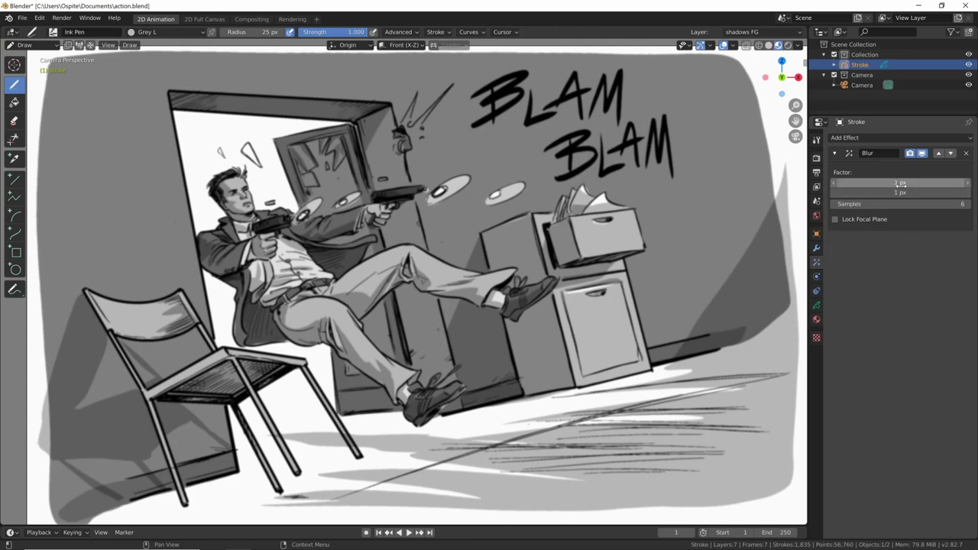
{"action": "mouse_move", "coordinate": [900, 183]}
{"action": "left_mouse_down"}
{"action": "mouse_move", "coordinate": [910, 182]}
{"action": "mouse_move", "coordinate": [898, 193]}
{"action": "left_mouse_up"}
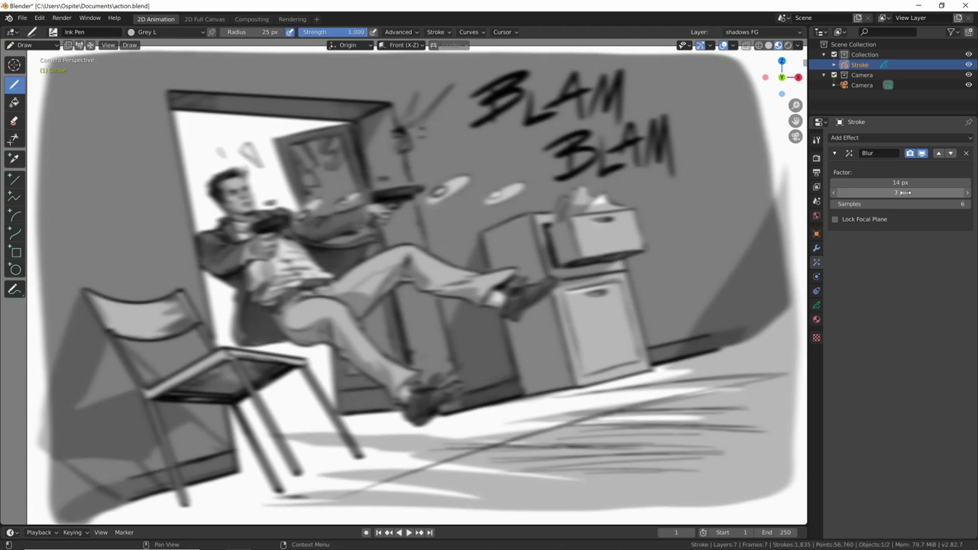
{"action": "left_click", "coordinate": [922, 153]}
{"action": "left_click", "coordinate": [922, 153]}
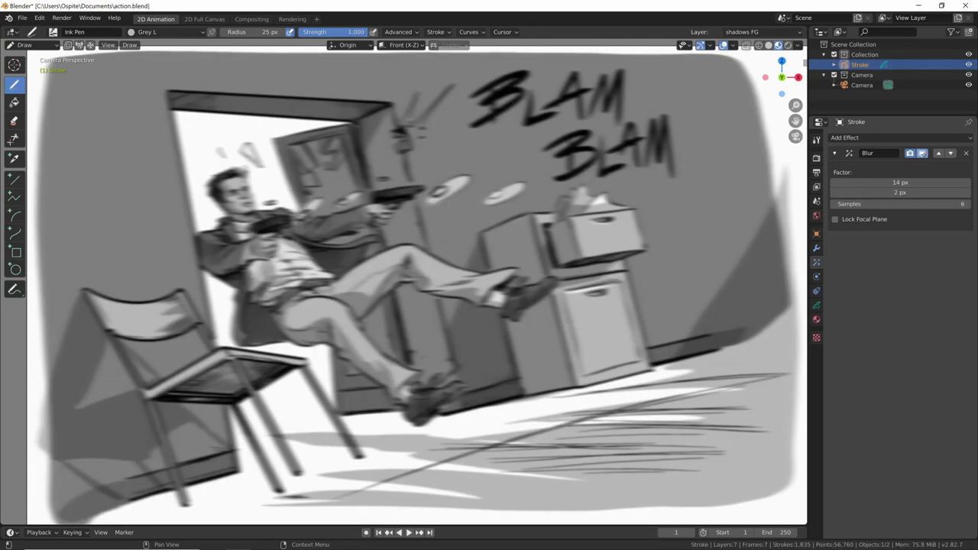
{"action": "left_click", "coordinate": [922, 153]}
{"action": "left_click", "coordinate": [922, 153]}
{"action": "left_click", "coordinate": [922, 153]}
{"action": "left_click", "coordinate": [922, 153]}
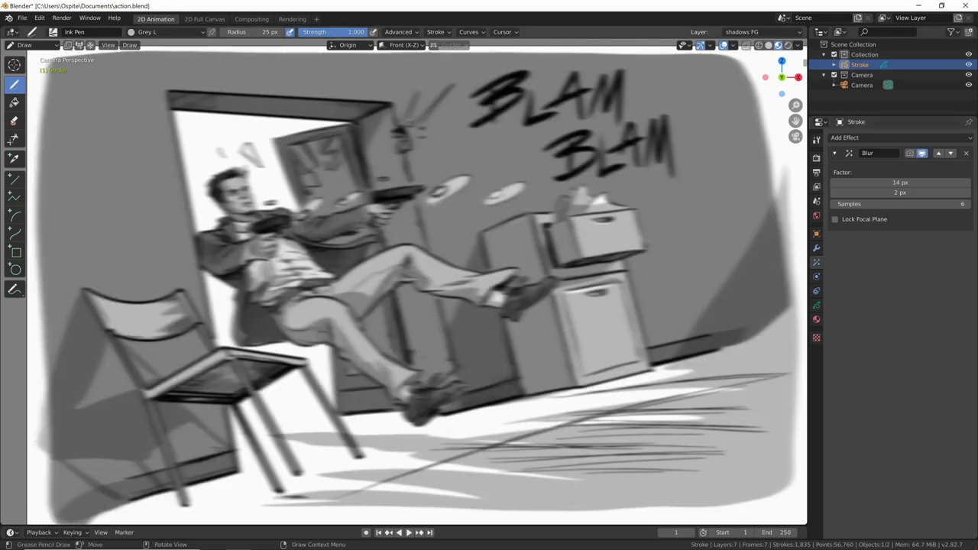
{"action": "key", "text": "F12"}
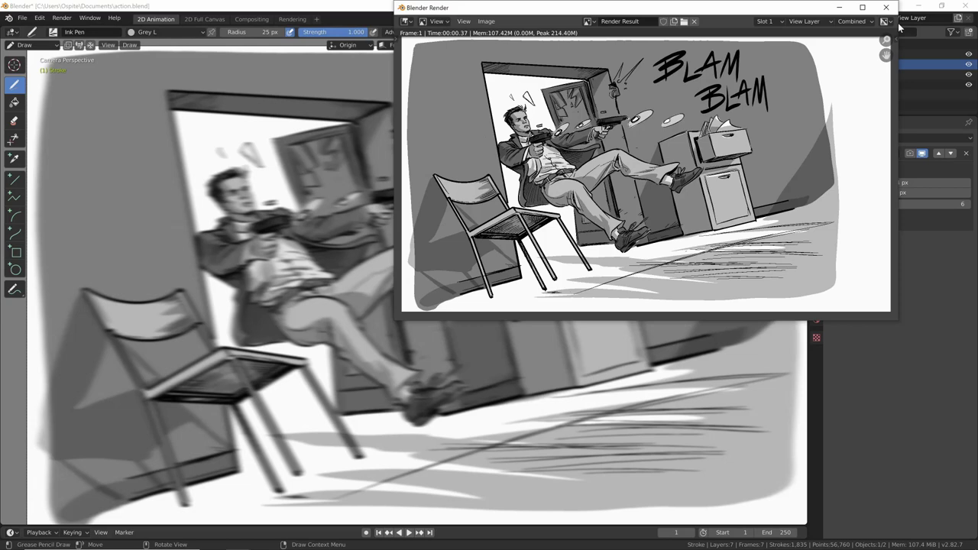
{"action": "left_click_drag", "start_coordinate": [817, 15], "coordinate": [794, 52]}
{"action": "left_click", "coordinate": [862, 44]}
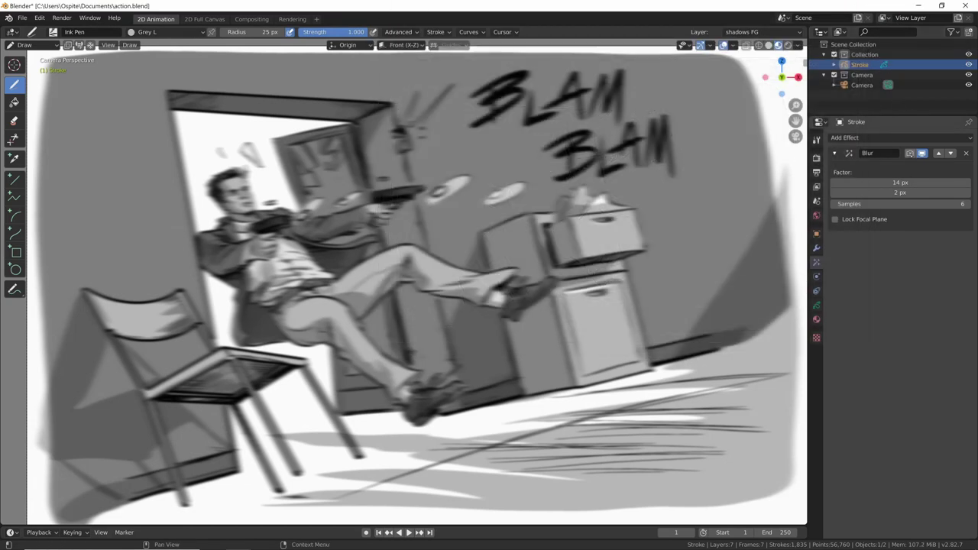
{"action": "key", "text": "F12"}
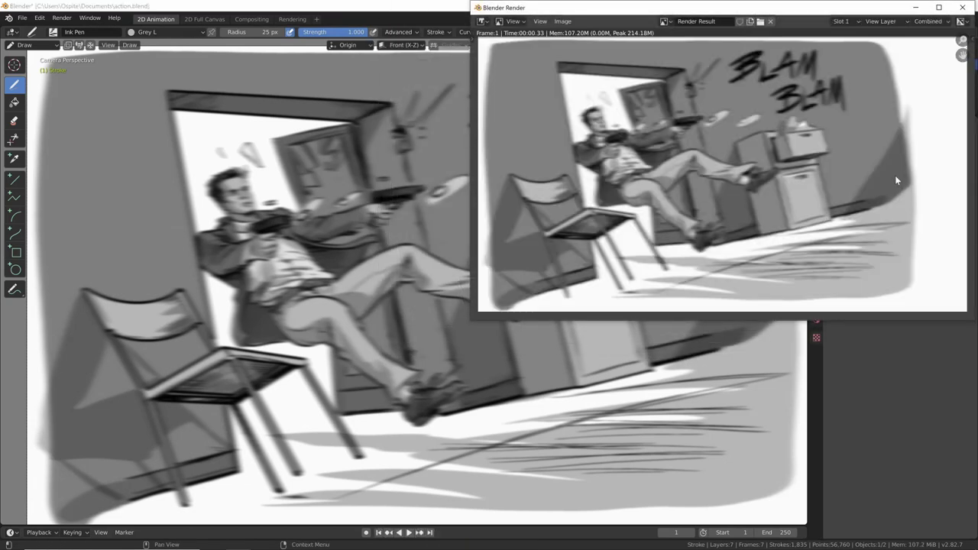
{"action": "left_click", "coordinate": [962, 7]}
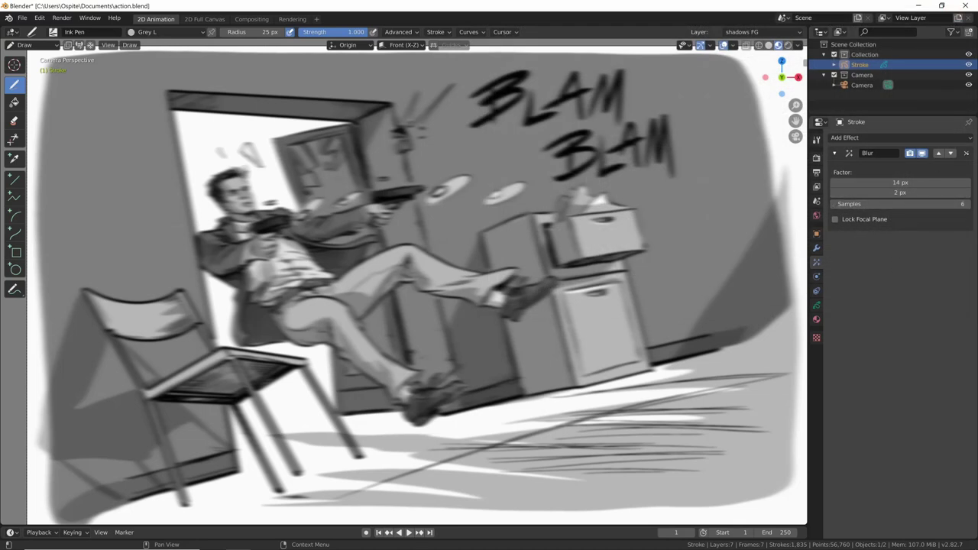
{"action": "key", "text": "ctrl+z"}
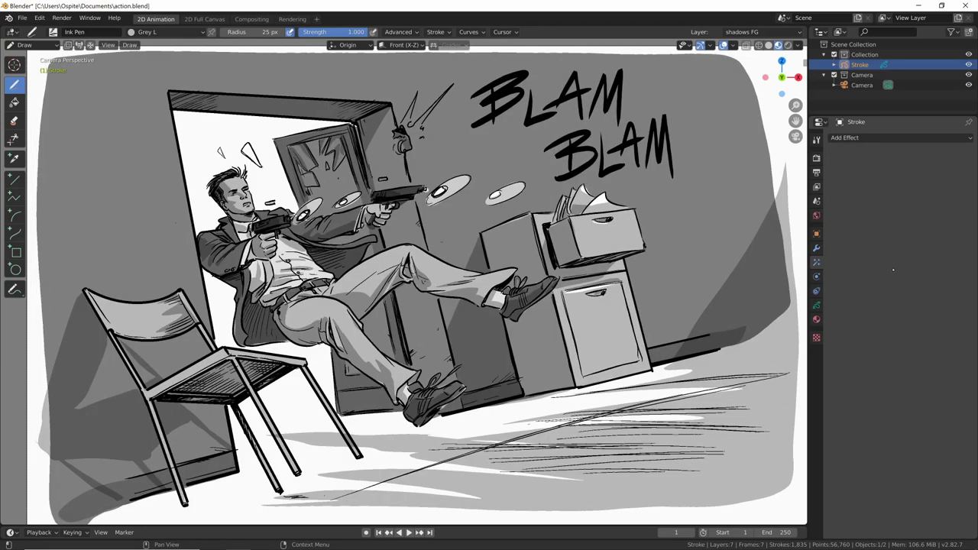
Save, add a Colorize effect, and try Sepia and Duotone before choosing Transparent mode
{"action": "key", "text": "ctrl+s"}
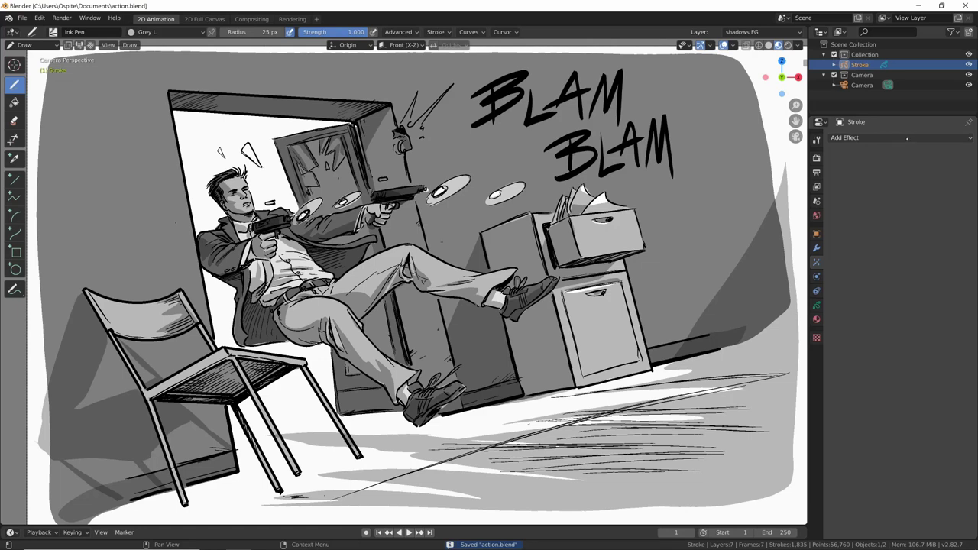
{"action": "left_click", "coordinate": [906, 138]}
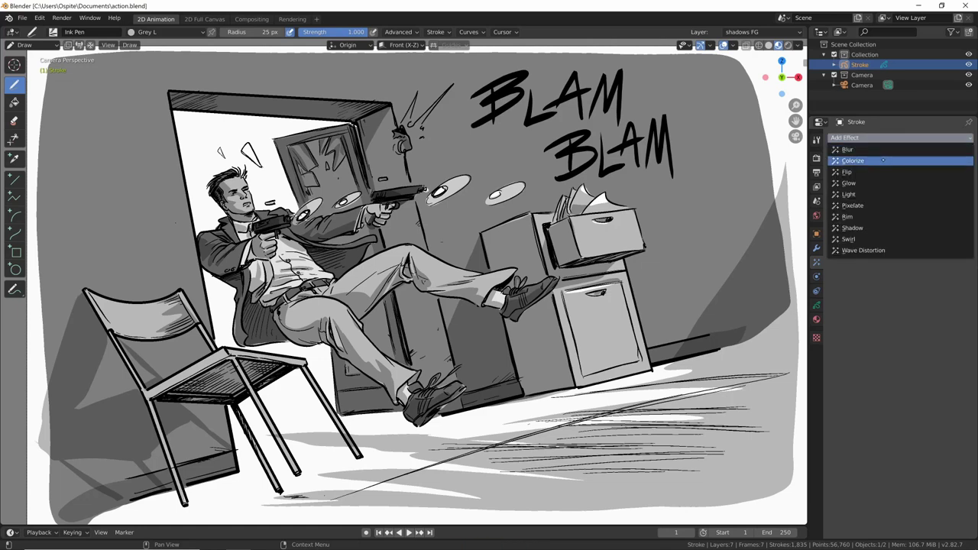
{"action": "left_click", "coordinate": [877, 160]}
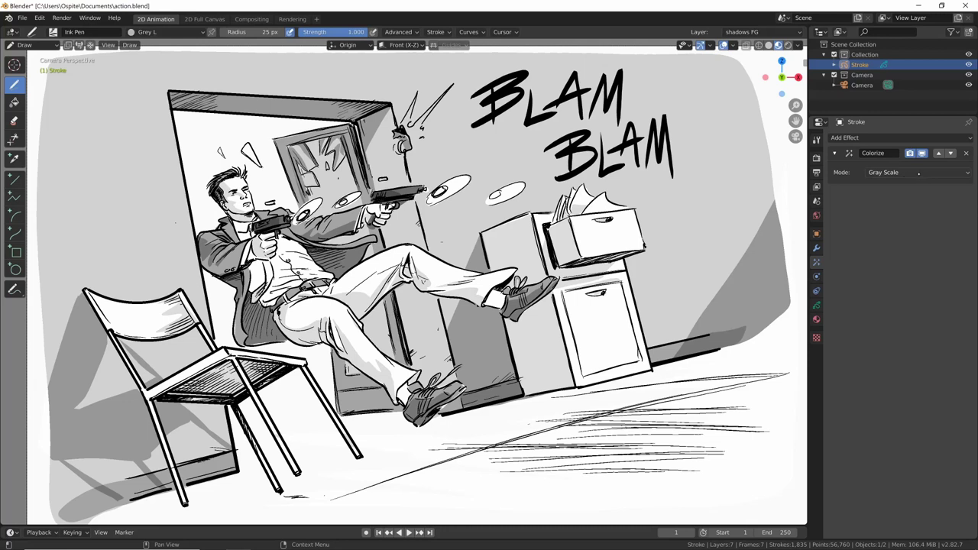
{"action": "left_click", "coordinate": [919, 173]}
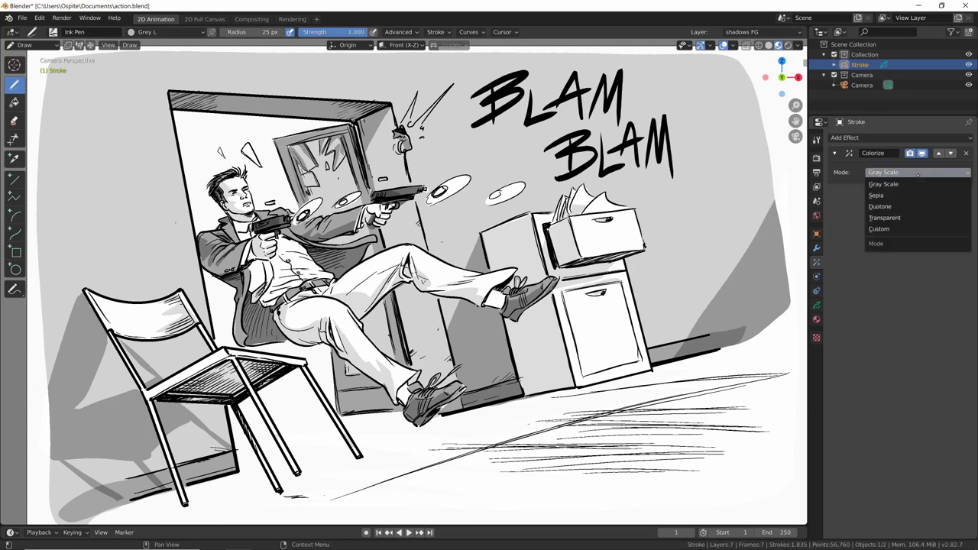
{"action": "left_click", "coordinate": [913, 195]}
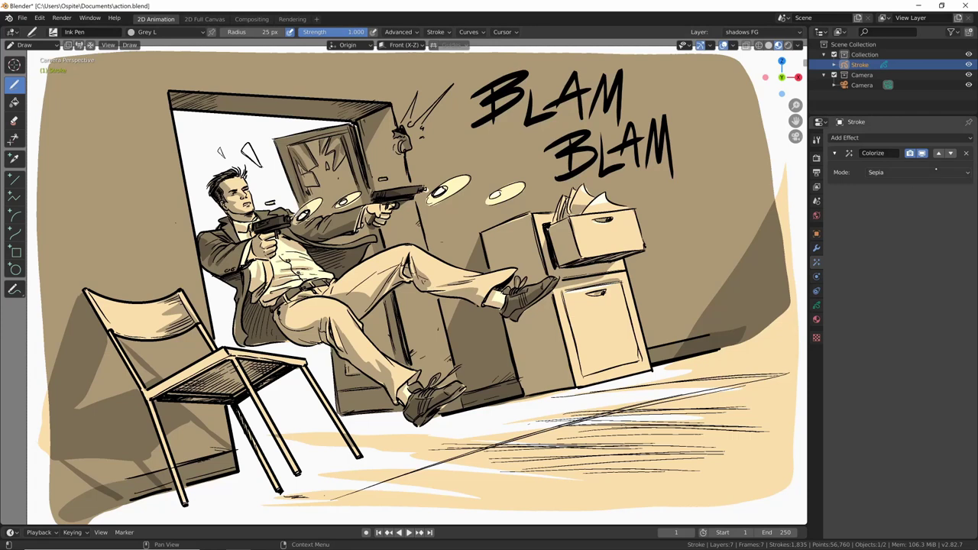
{"action": "left_click", "coordinate": [918, 173]}
{"action": "left_click", "coordinate": [918, 206]}
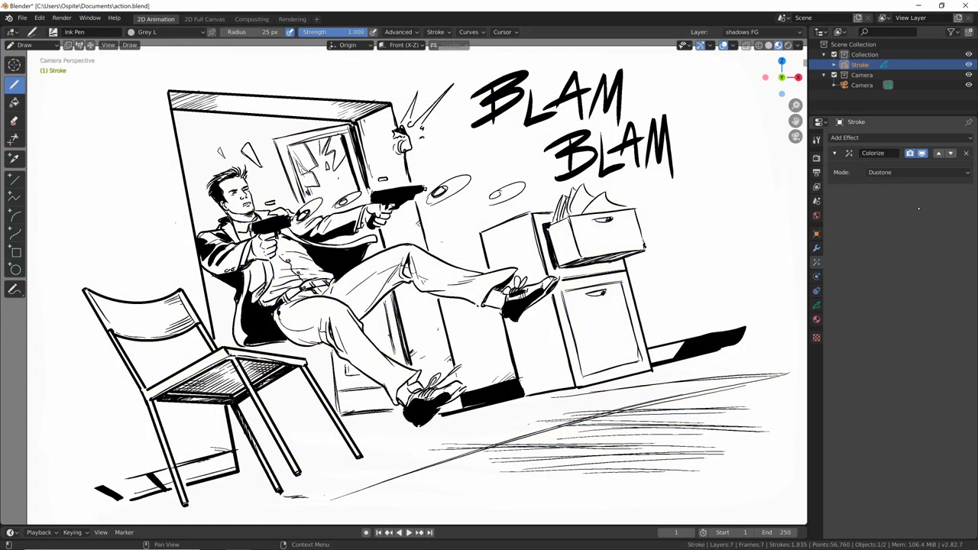
{"action": "left_click", "coordinate": [916, 172]}
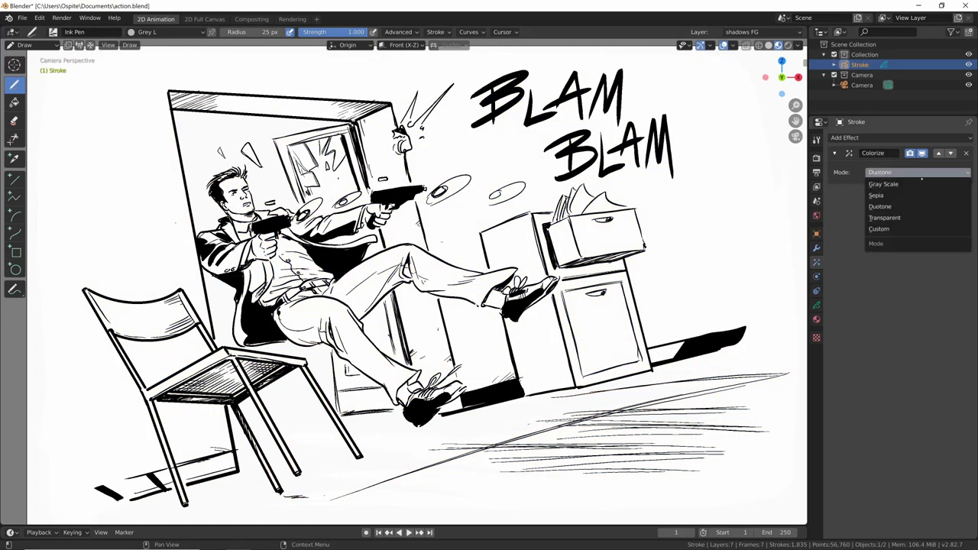
{"action": "left_click", "coordinate": [914, 218]}
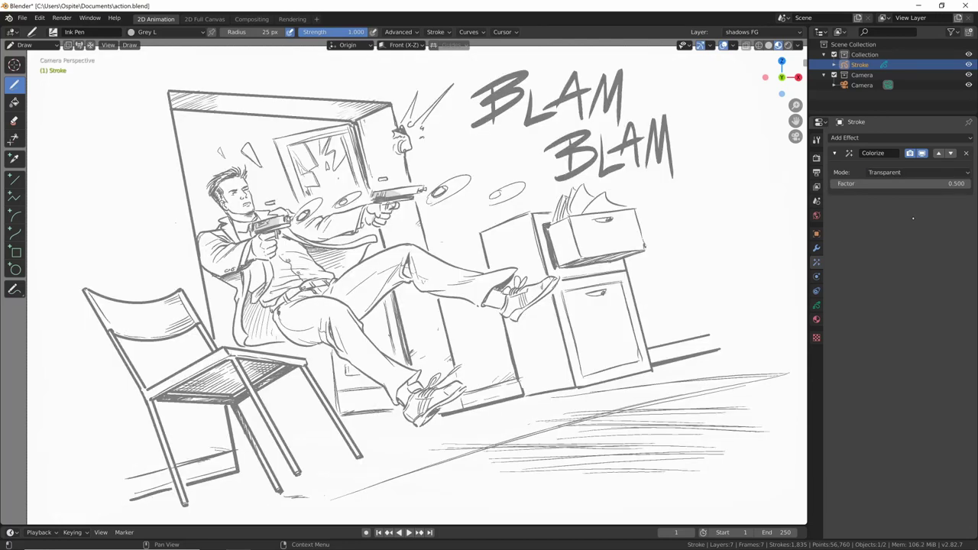
Set the Colorize factor to 0.4
{"action": "mouse_move", "coordinate": [917, 184]}
{"action": "left_mouse_down"}
{"action": "mouse_move", "coordinate": [940, 188]}
{"action": "mouse_move", "coordinate": [840, 184]}
{"action": "left_mouse_up"}
{"action": "left_click", "coordinate": [840, 184]}
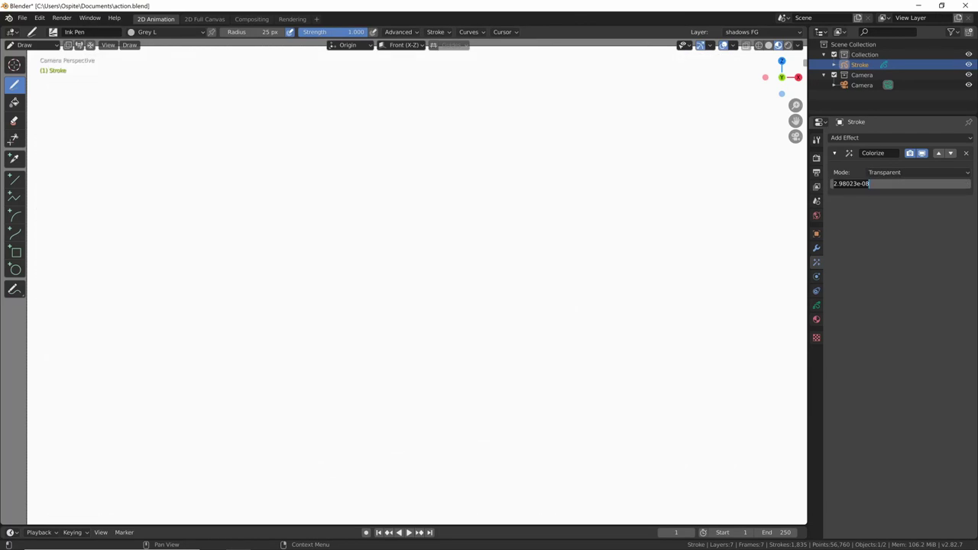
{"action": "type", "text": "0.4"}
{"action": "key", "text": "Return"}
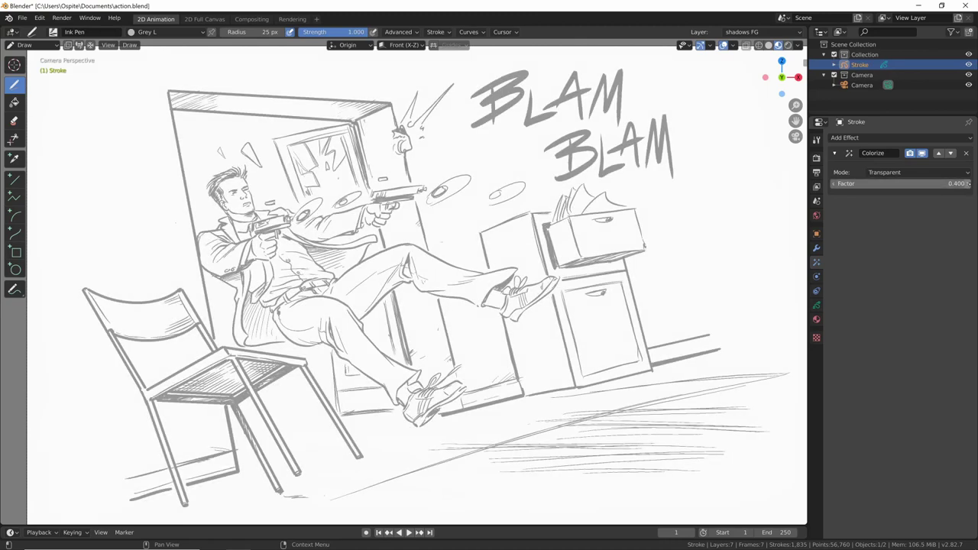
{"action": "left_click", "coordinate": [910, 172]}
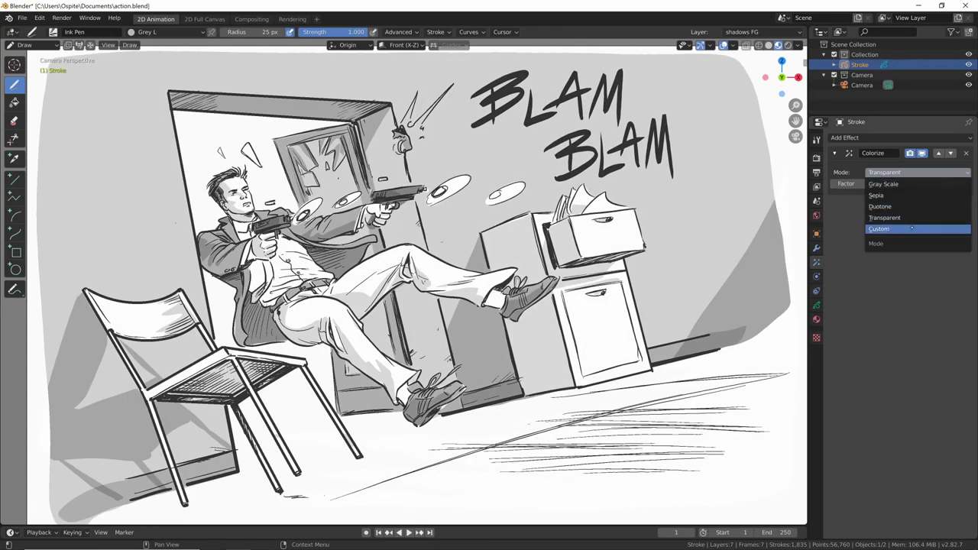
Switch Colorize to Custom mode and tune the tint colour to teal
{"action": "left_click", "coordinate": [911, 228]}
{"action": "left_click", "coordinate": [900, 194]}
{"action": "left_click_drag", "start_coordinate": [909, 168], "coordinate": [940, 168]}
{"action": "mouse_move", "coordinate": [917, 84]}
{"action": "left_mouse_down"}
{"action": "mouse_move", "coordinate": [924, 58]}
{"action": "mouse_move", "coordinate": [932, 61]}
{"action": "mouse_move", "coordinate": [910, 60]}
{"action": "left_mouse_up"}
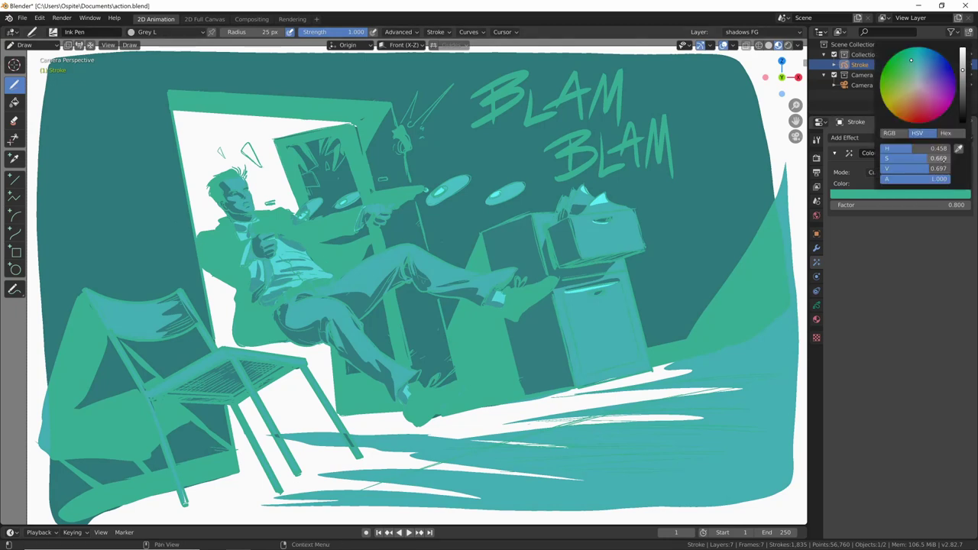
{"action": "left_click_drag", "start_coordinate": [902, 168], "coordinate": [916, 170]}
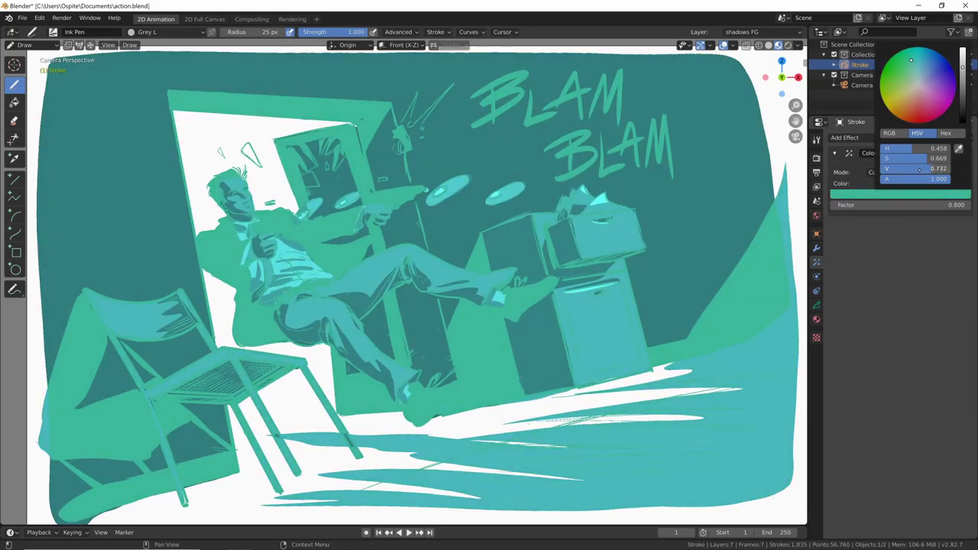
{"action": "left_click", "coordinate": [915, 77]}
{"action": "left_click_drag", "start_coordinate": [915, 76], "coordinate": [917, 83]}
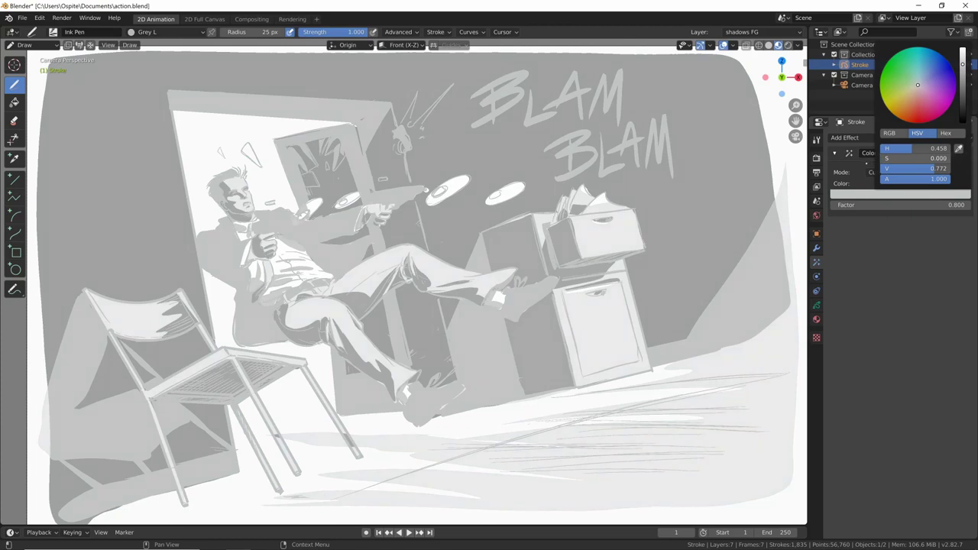
{"action": "left_click_drag", "start_coordinate": [917, 158], "coordinate": [932, 158]}
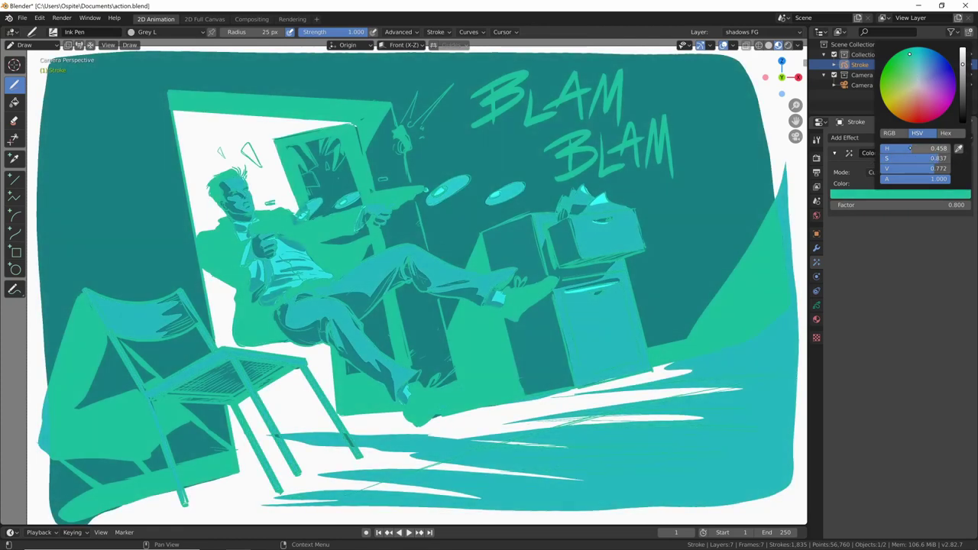
Try blue and green custom tints, then switch Colorize to Sepia
{"action": "left_click", "coordinate": [934, 64]}
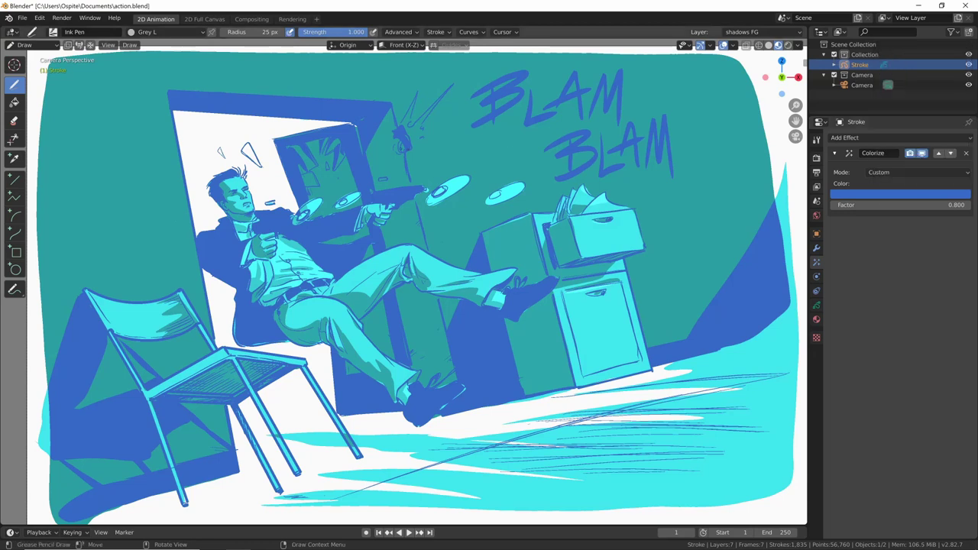
{"action": "left_click", "coordinate": [900, 193]}
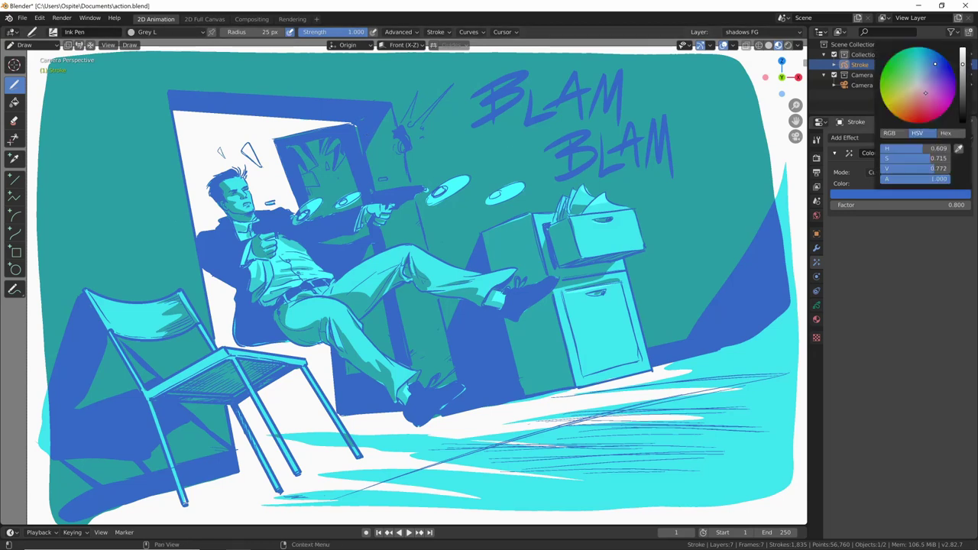
{"action": "left_click", "coordinate": [902, 67]}
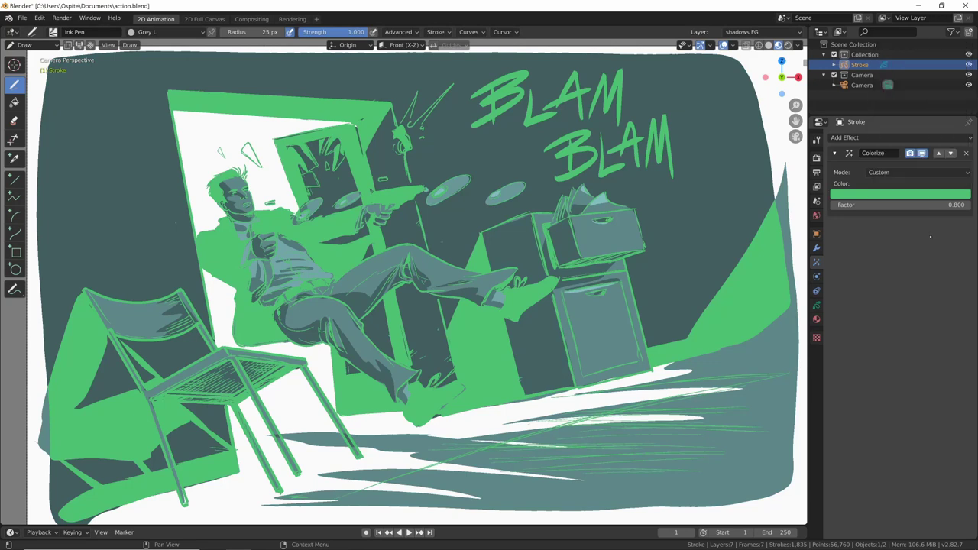
{"action": "left_click_drag", "start_coordinate": [946, 205], "coordinate": [937, 205]}
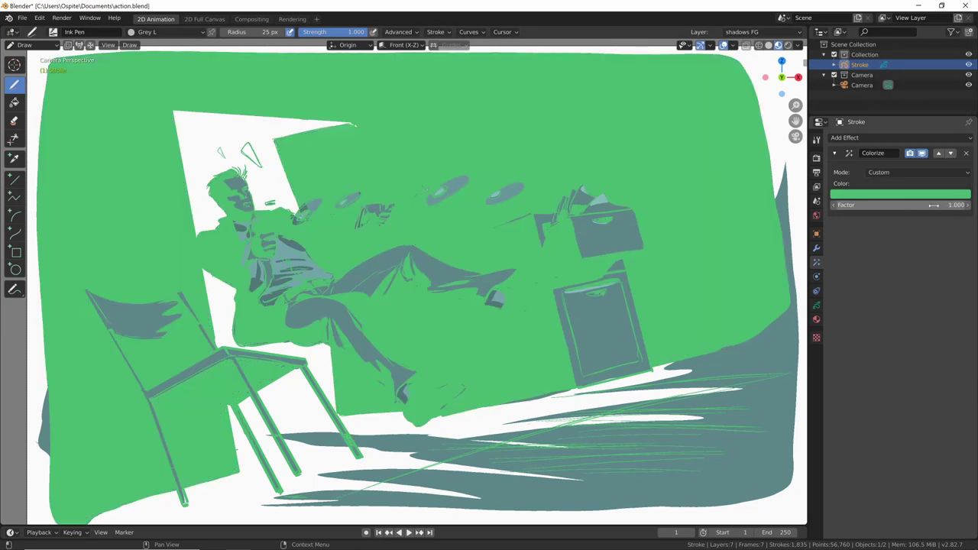
{"action": "left_click", "coordinate": [917, 172]}
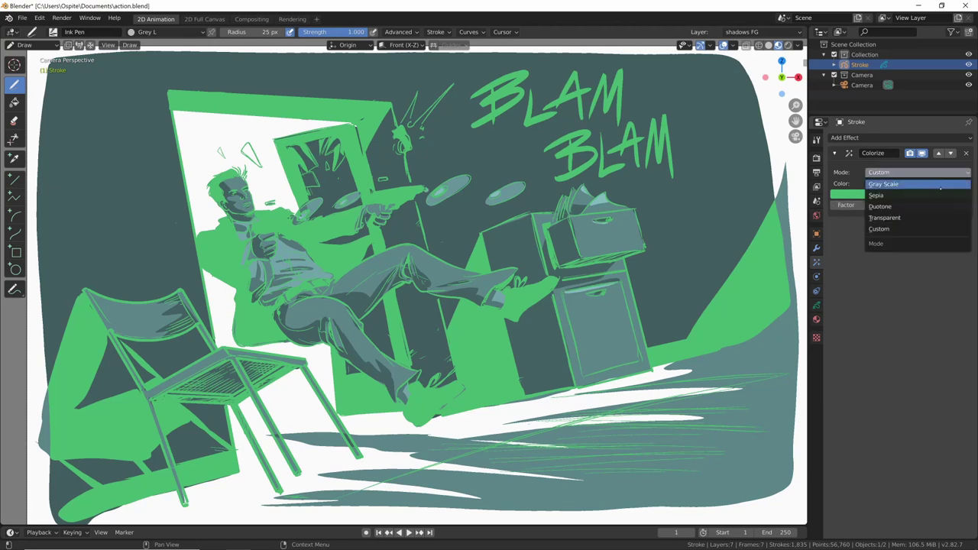
{"action": "left_click", "coordinate": [917, 172]}
{"action": "left_click", "coordinate": [894, 190]}
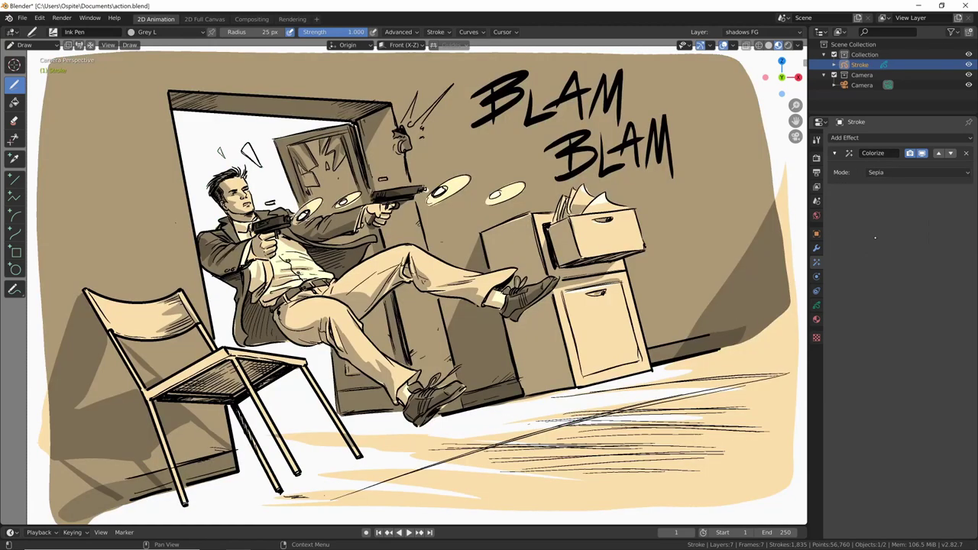
{"action": "left_click", "coordinate": [966, 153]}
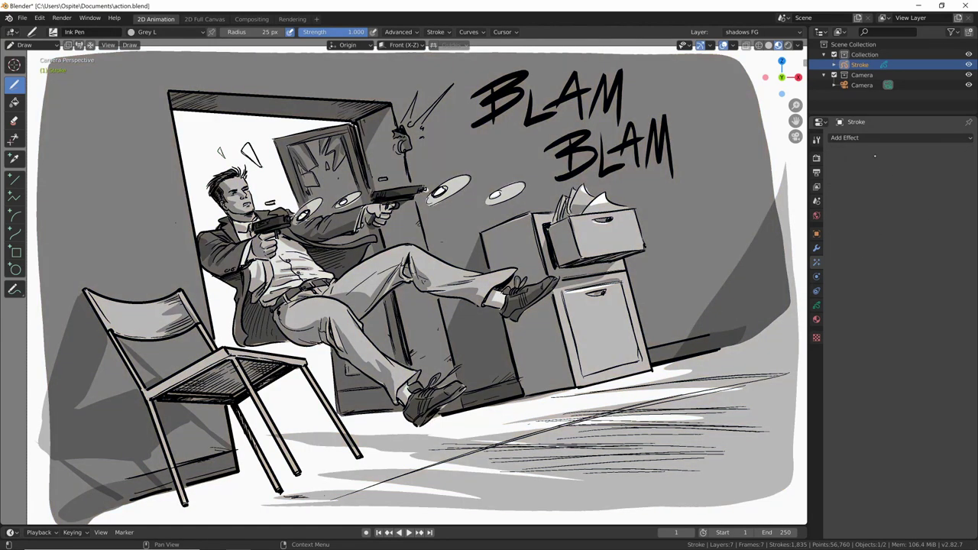
{"action": "left_click", "coordinate": [869, 137]}
{"action": "left_click", "coordinate": [872, 172]}
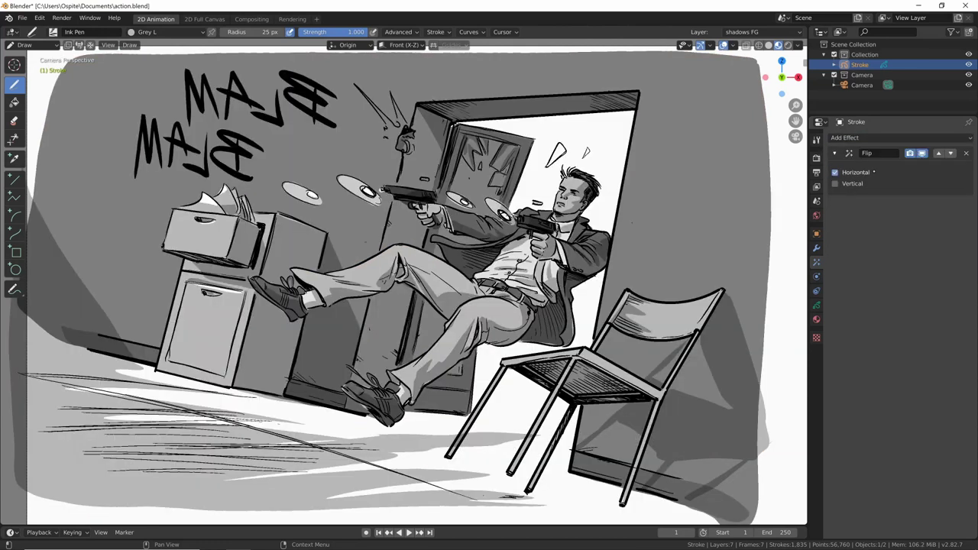
{"action": "left_click", "coordinate": [835, 172]}
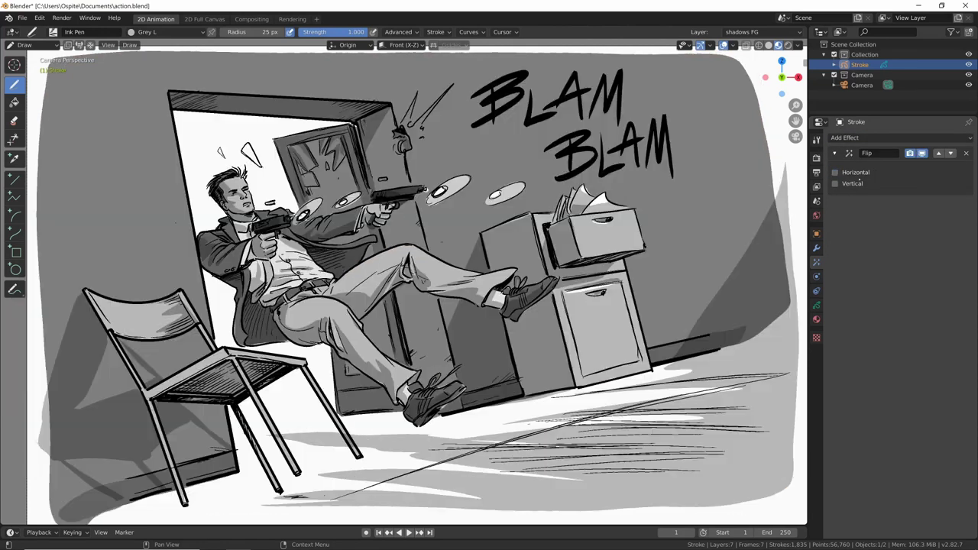
{"action": "left_click", "coordinate": [835, 183]}
{"action": "left_click", "coordinate": [835, 184]}
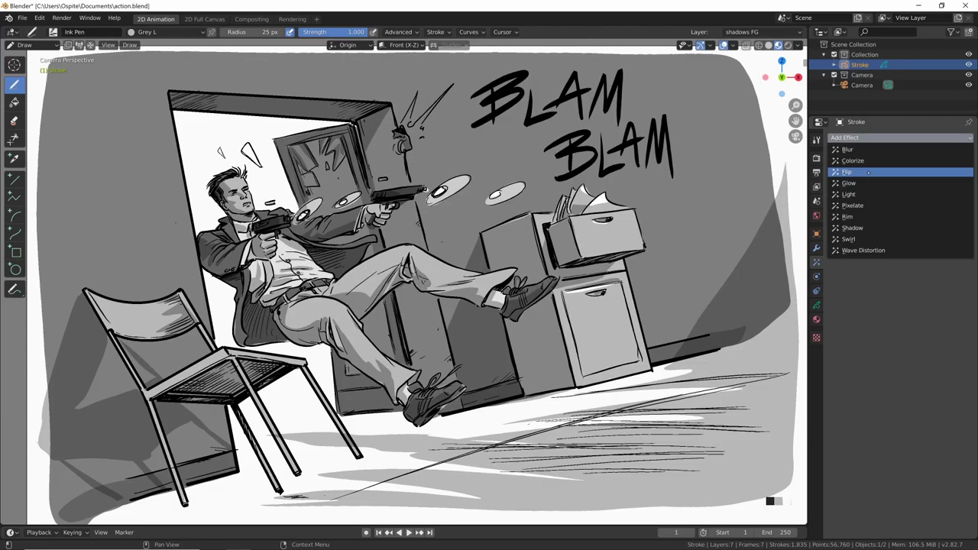
{"action": "left_click", "coordinate": [835, 172]}
{"action": "left_click", "coordinate": [857, 173]}
{"action": "left_click", "coordinate": [856, 173]}
{"action": "left_click", "coordinate": [856, 173]}
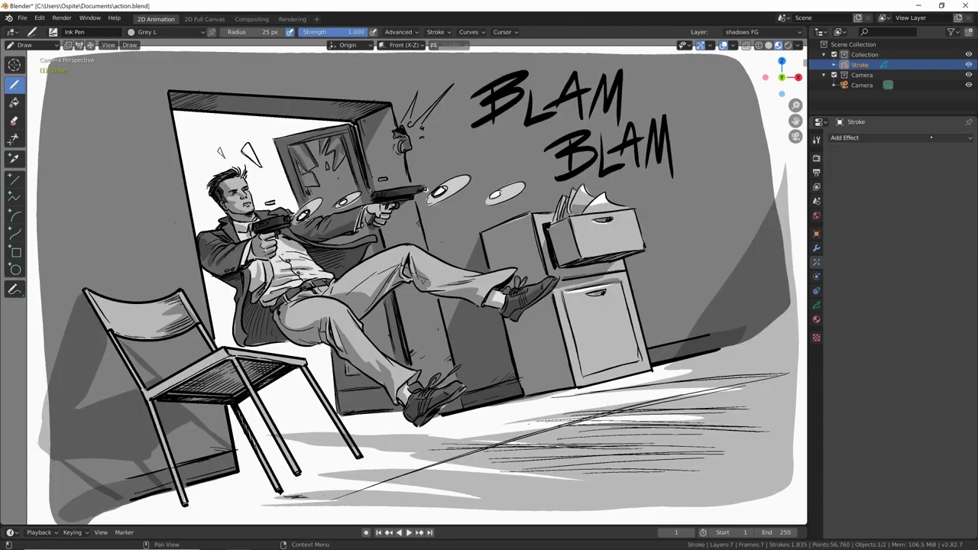
{"action": "left_click", "coordinate": [875, 138]}
{"action": "left_click", "coordinate": [876, 183]}
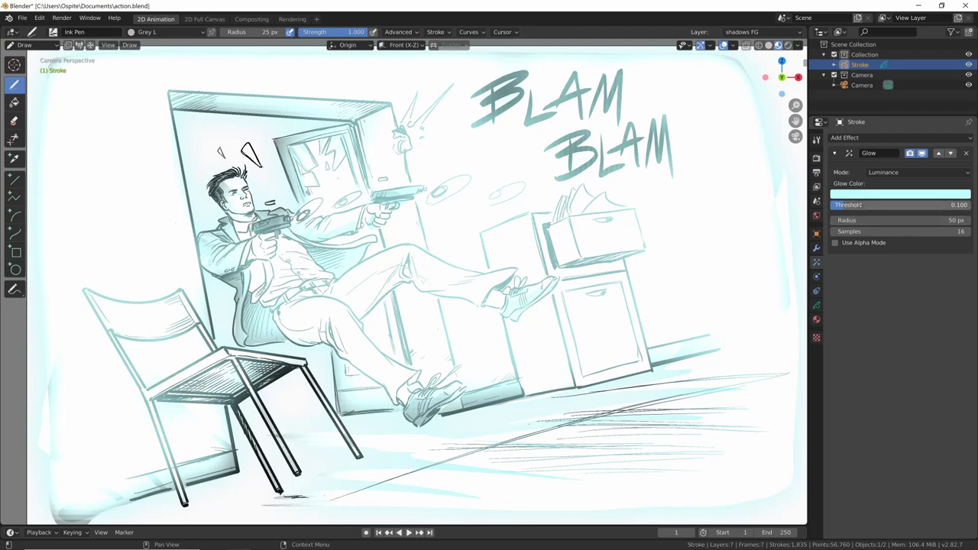
Lower the glow threshold and test alpha mode and Color mode, returning to Luminance
{"action": "left_click_drag", "start_coordinate": [871, 205], "coordinate": [840, 205]}
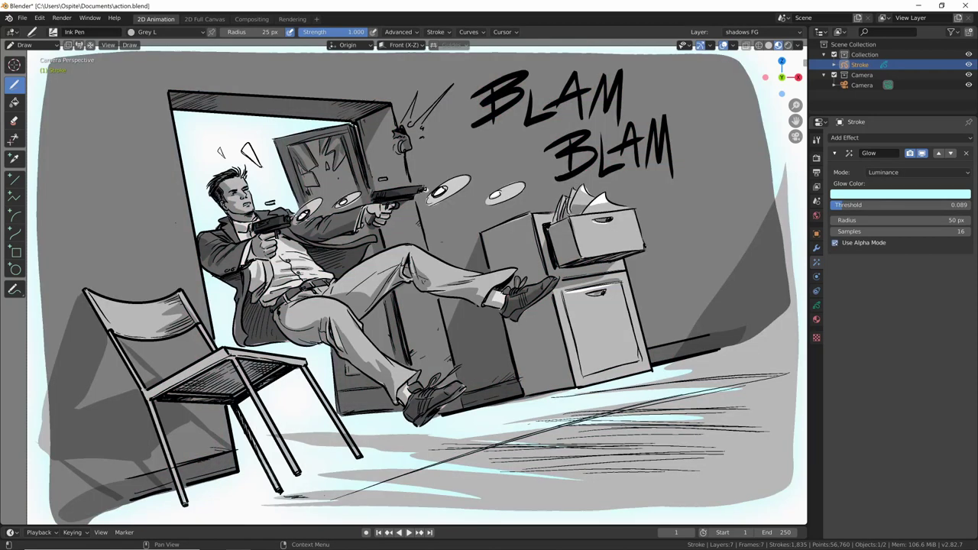
{"action": "left_click", "coordinate": [835, 242]}
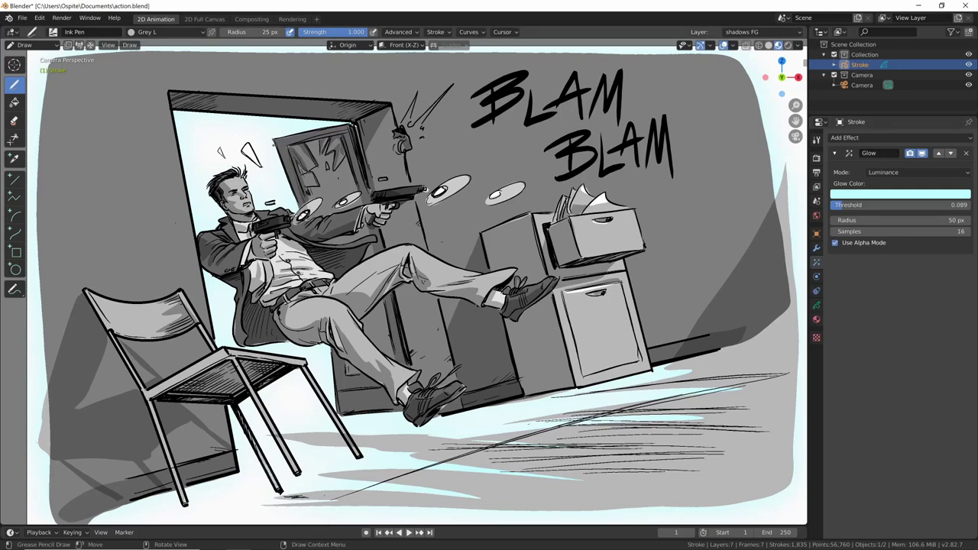
{"action": "left_click", "coordinate": [881, 194]}
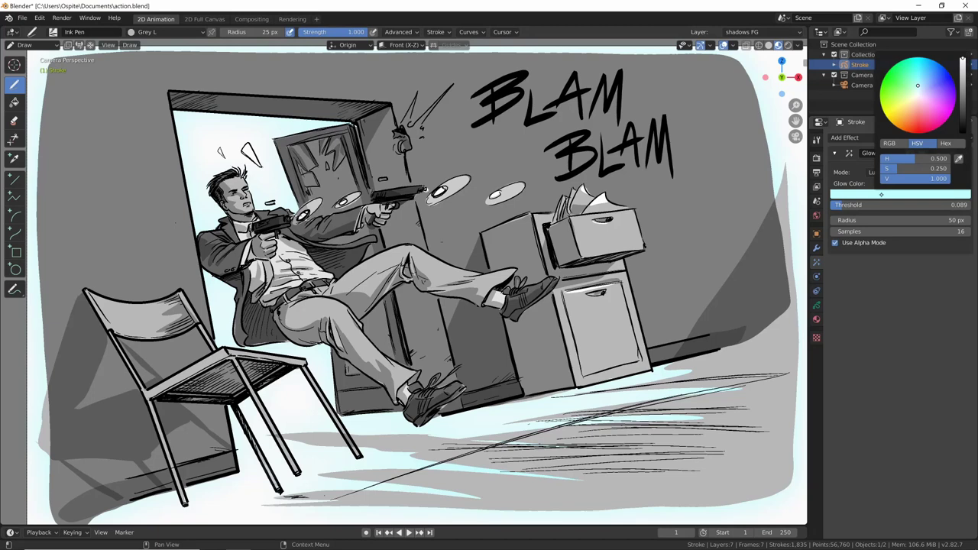
{"action": "left_click", "coordinate": [901, 172]}
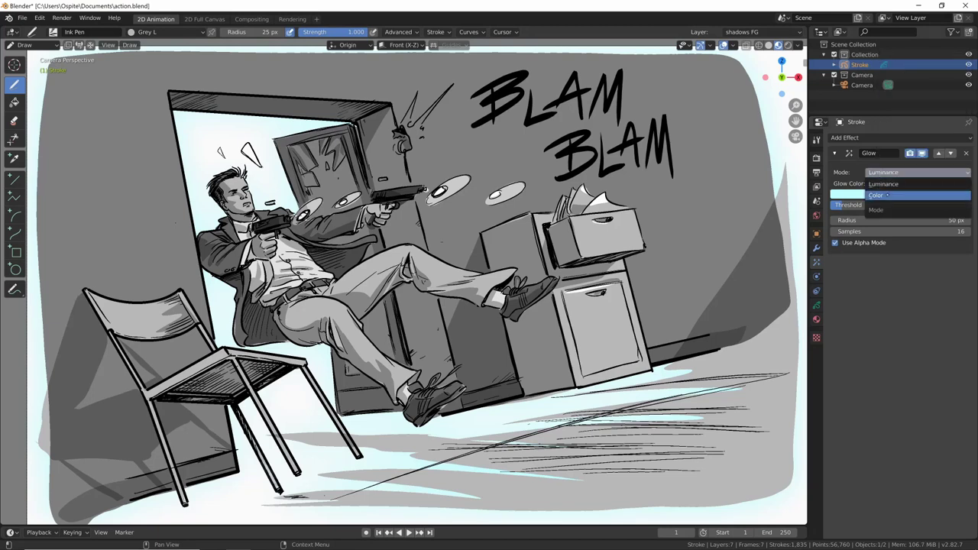
{"action": "left_click", "coordinate": [886, 194]}
{"action": "left_click", "coordinate": [835, 252]}
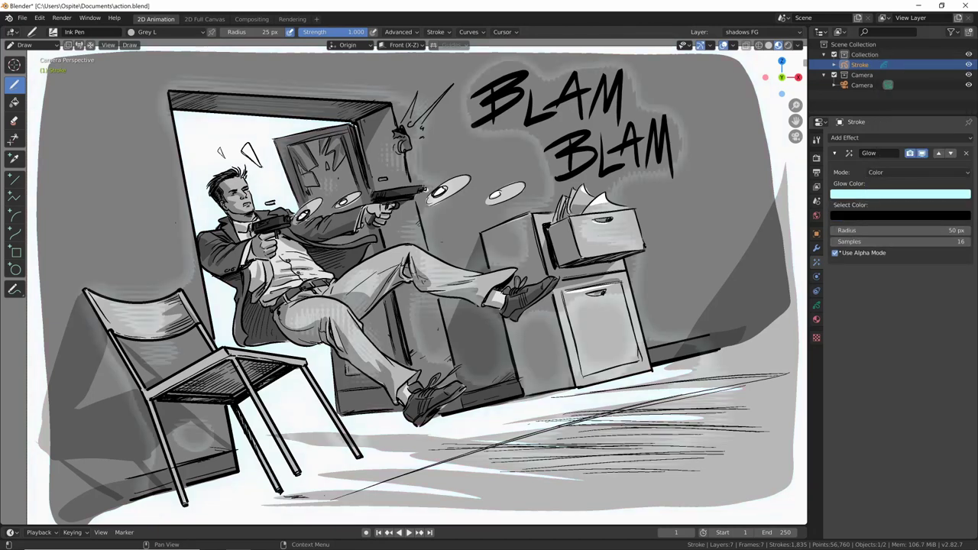
{"action": "left_click", "coordinate": [902, 172]}
{"action": "left_click", "coordinate": [890, 184]}
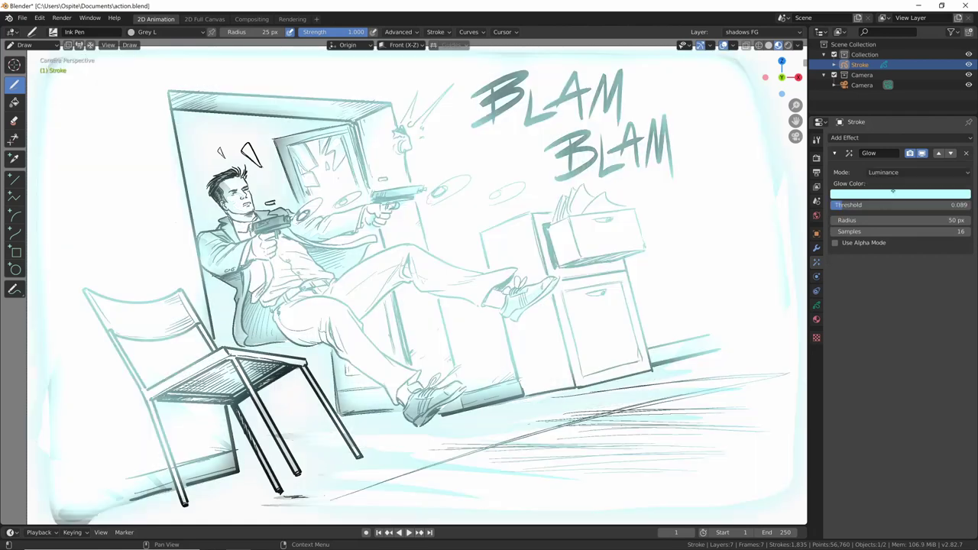
Reduce the glow radius and set the threshold to 0.465, then raise it slightly
{"action": "mouse_move", "coordinate": [895, 220]}
{"action": "left_mouse_down"}
{"action": "mouse_move", "coordinate": [848, 220]}
{"action": "mouse_move", "coordinate": [915, 220]}
{"action": "left_mouse_up"}
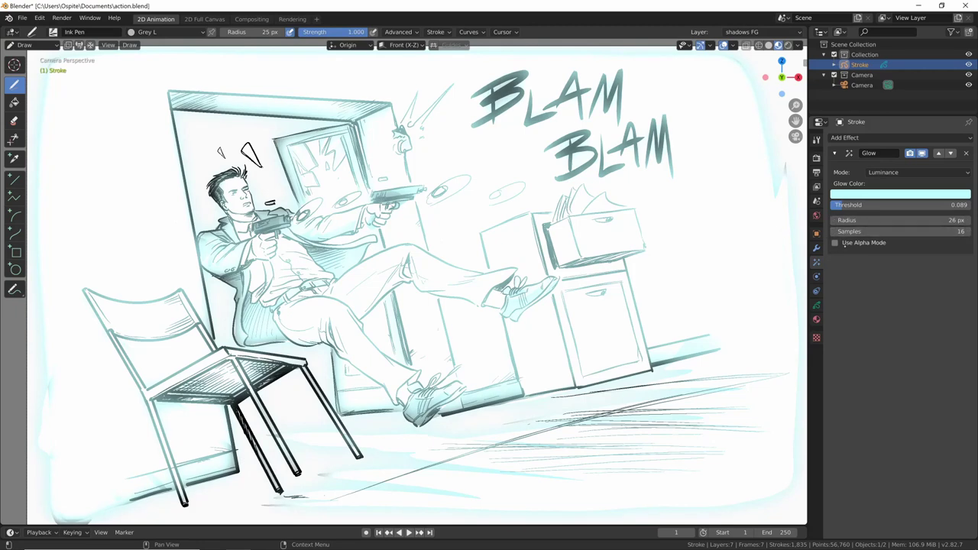
{"action": "left_click", "coordinate": [896, 205]}
{"action": "type", "text": "0.465"}
{"action": "key", "text": "Return"}
{"action": "mouse_move", "coordinate": [916, 205]}
{"action": "left_mouse_down"}
{"action": "mouse_move", "coordinate": [941, 205]}
{"action": "mouse_move", "coordinate": [851, 207]}
{"action": "mouse_move", "coordinate": [938, 206]}
{"action": "left_mouse_up"}
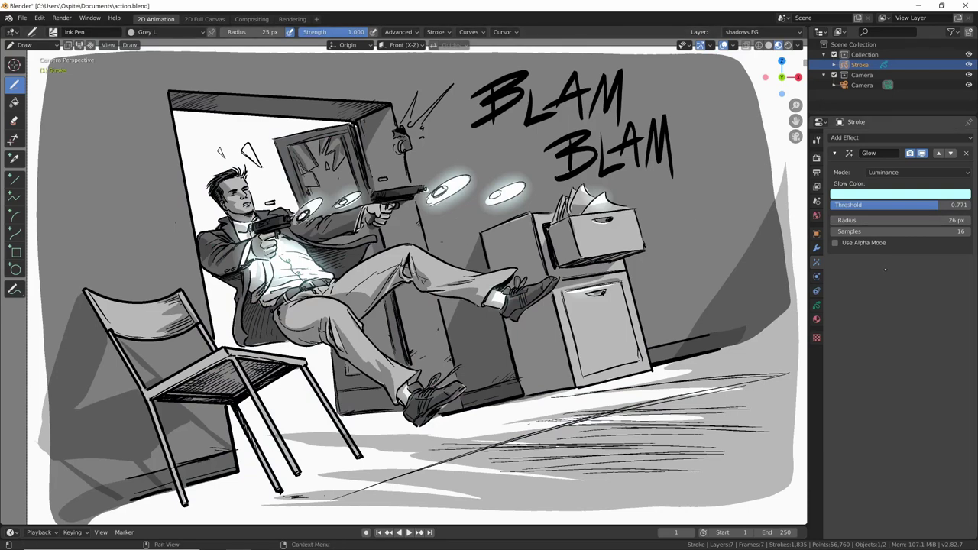
Replace the Glow effect with a Light effect
{"action": "left_click", "coordinate": [967, 154]}
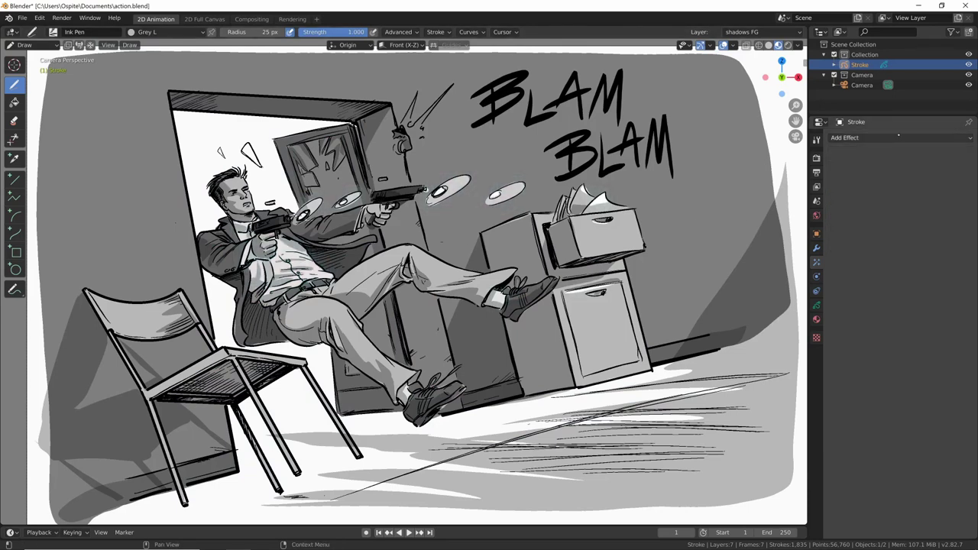
{"action": "left_click", "coordinate": [886, 137]}
{"action": "left_click", "coordinate": [885, 195]}
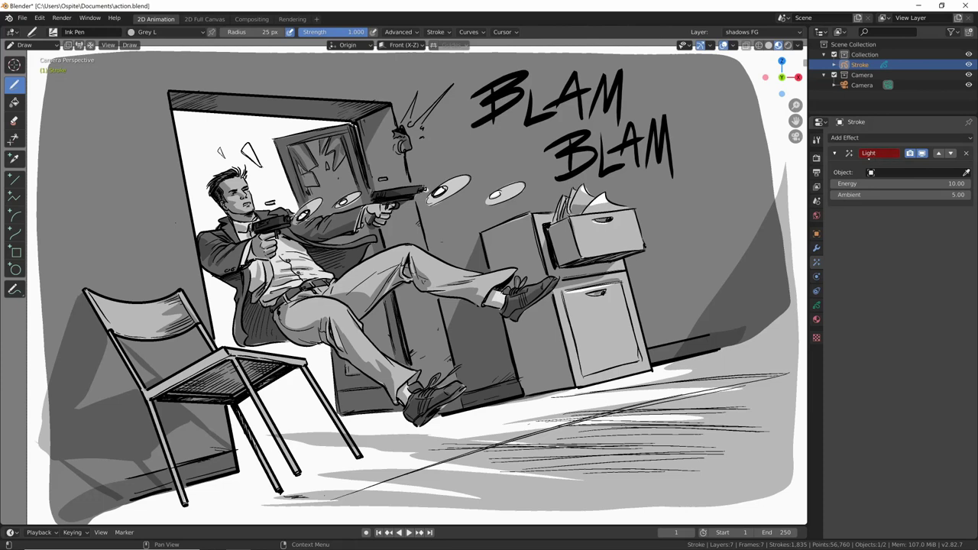
Delete the Light effect, briefly add and remove a Swirl, and reopen the effect list
{"action": "left_click", "coordinate": [966, 153]}
{"action": "left_click", "coordinate": [931, 139]}
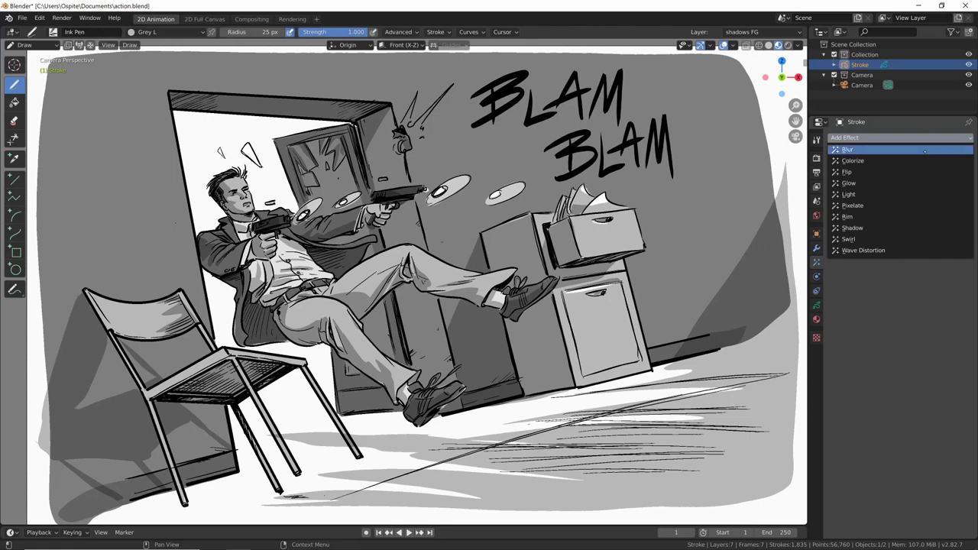
{"action": "left_click", "coordinate": [892, 240]}
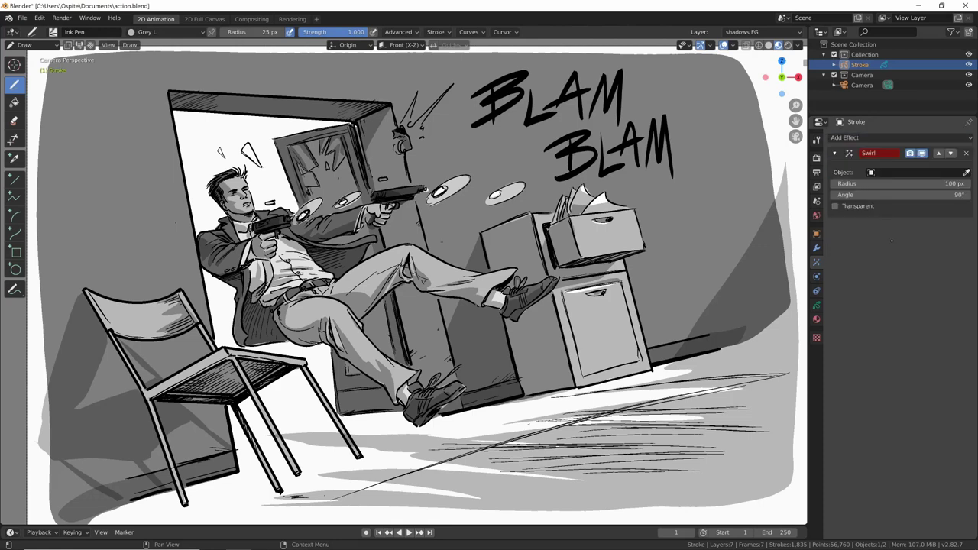
{"action": "left_click", "coordinate": [966, 152]}
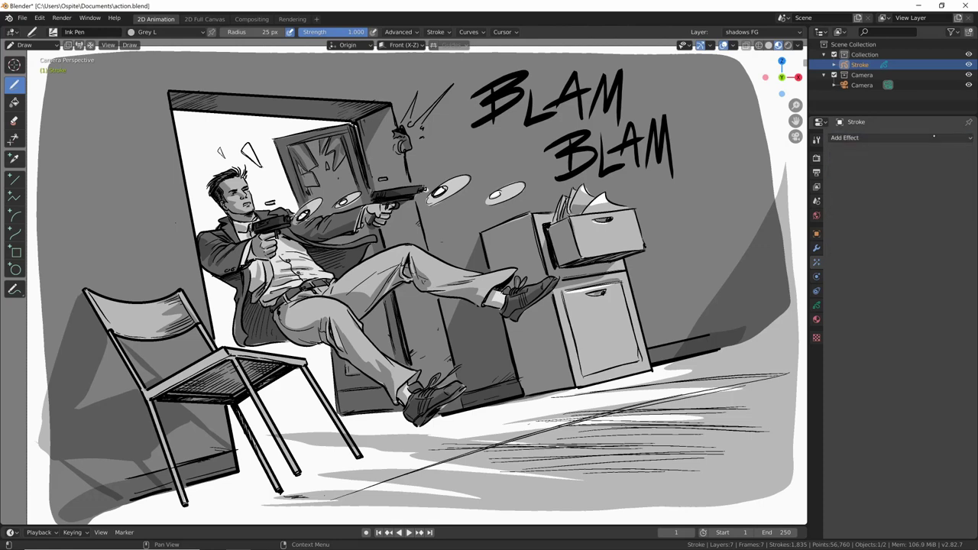
{"action": "left_click", "coordinate": [901, 138]}
Add a heavily enlarged Pixelate effect, then replace it with a Rim effect
{"action": "left_click", "coordinate": [884, 205]}
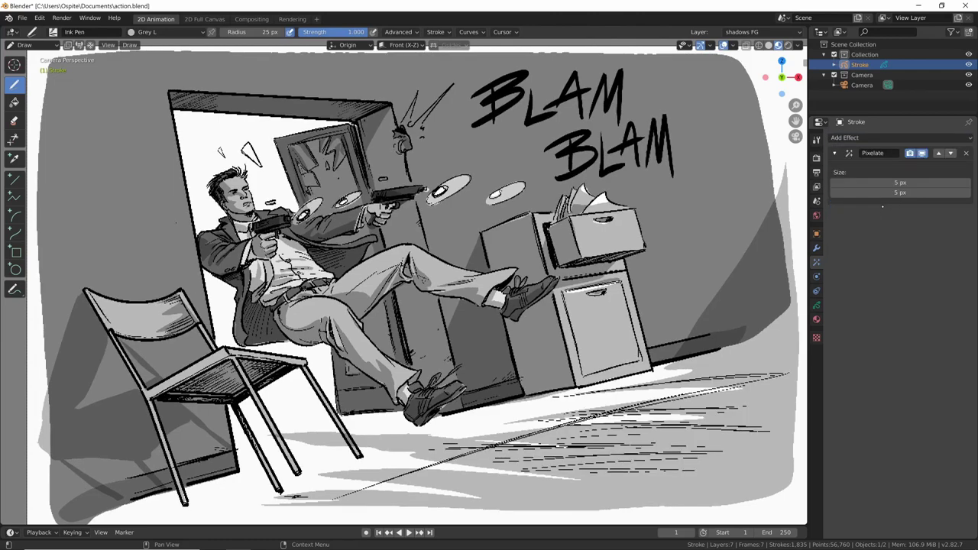
{"action": "mouse_move", "coordinate": [894, 183]}
{"action": "left_mouse_down"}
{"action": "mouse_move", "coordinate": [914, 191]}
{"action": "mouse_move", "coordinate": [935, 172]}
{"action": "left_mouse_up"}
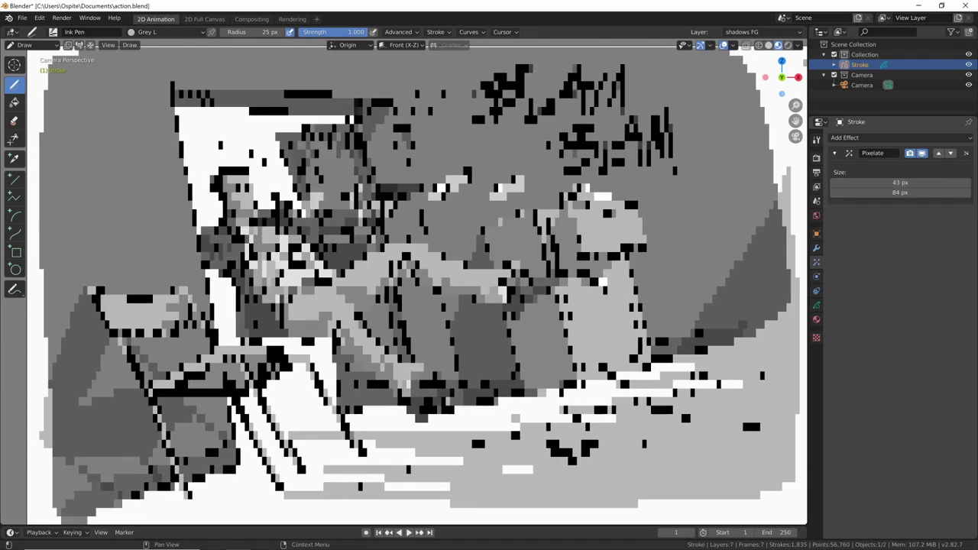
{"action": "left_click", "coordinate": [966, 153]}
{"action": "left_click", "coordinate": [900, 138]}
{"action": "left_click", "coordinate": [904, 221]}
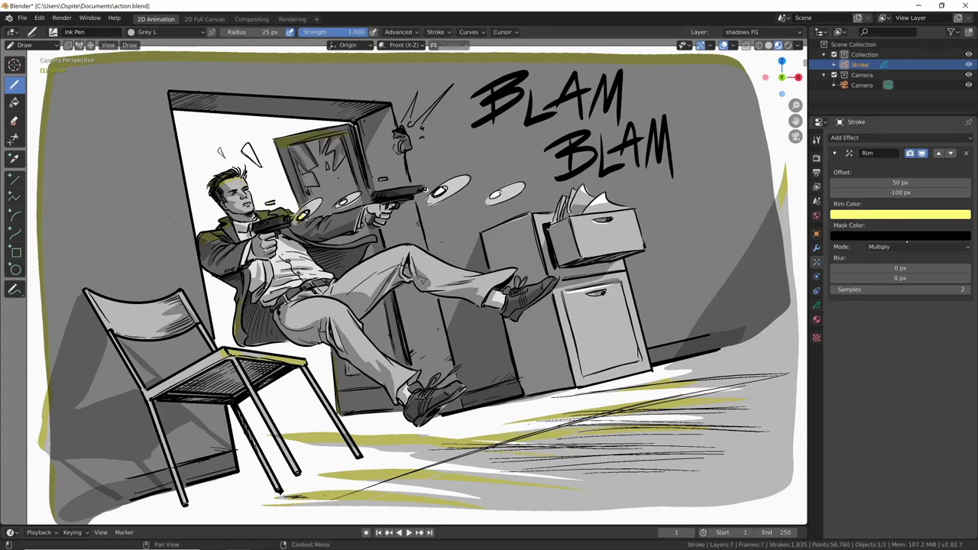
Switch the Rim blend to Overlay and drag its offsets to -24 and -42 px
{"action": "left_click", "coordinate": [906, 246]}
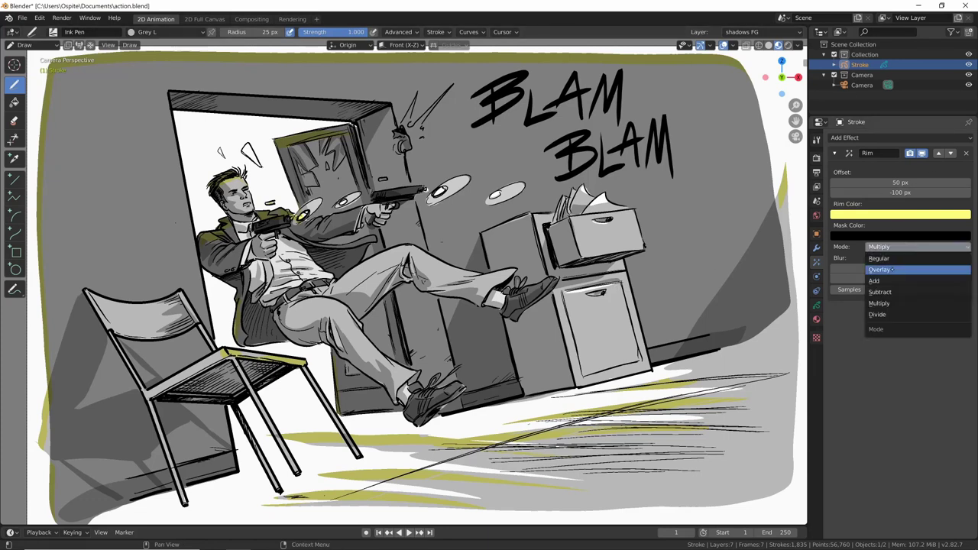
{"action": "left_click", "coordinate": [879, 269]}
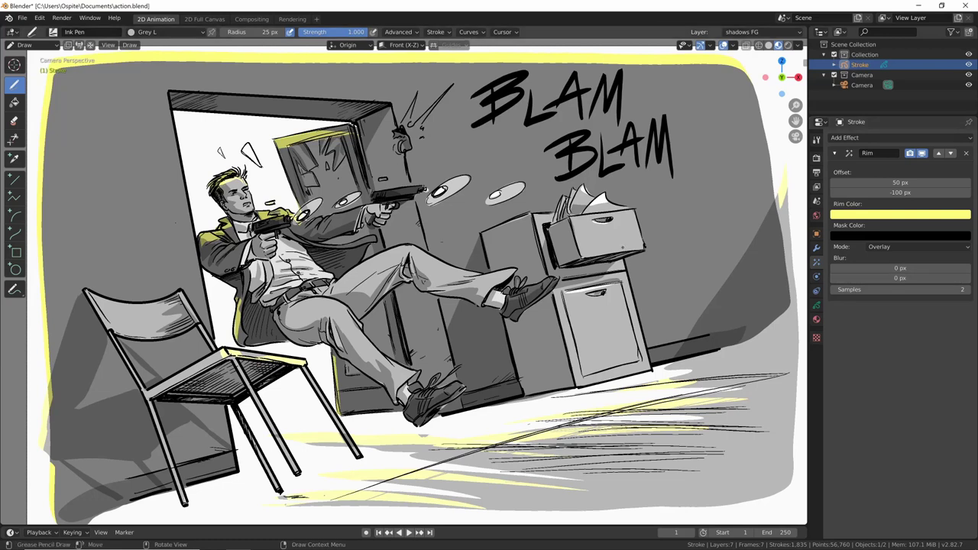
{"action": "left_click_drag", "start_coordinate": [900, 183], "coordinate": [915, 193]}
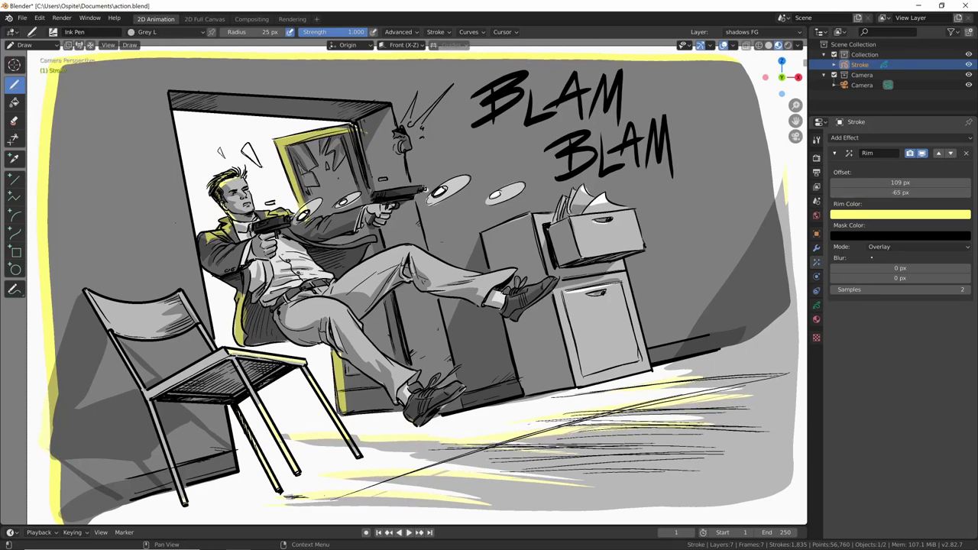
{"action": "mouse_move", "coordinate": [900, 183]}
{"action": "left_mouse_down"}
{"action": "mouse_move", "coordinate": [855, 182]}
{"action": "mouse_move", "coordinate": [918, 192]}
{"action": "mouse_move", "coordinate": [903, 193]}
{"action": "left_mouse_up"}
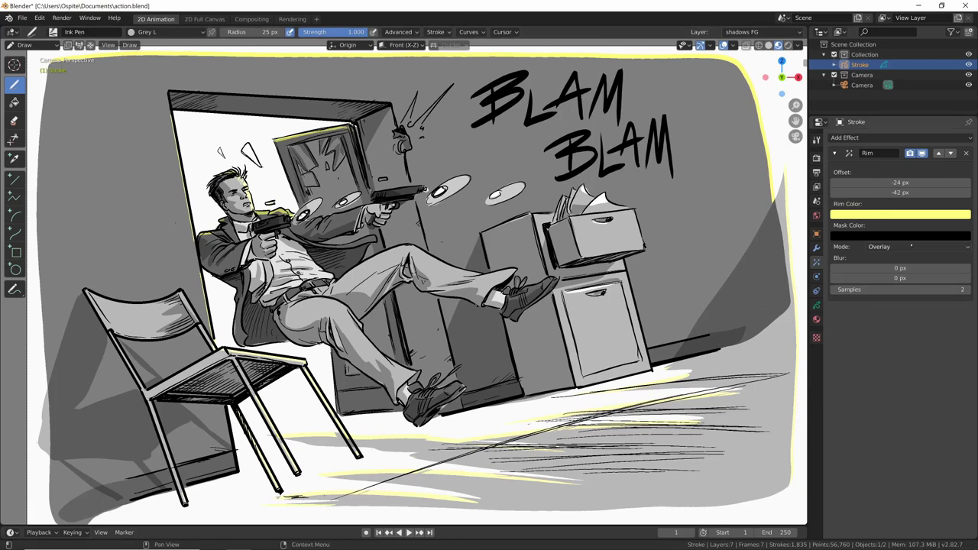
Try Multiply blending, a blue rim colour, then Add blend mode on the Rim
{"action": "left_click", "coordinate": [910, 247]}
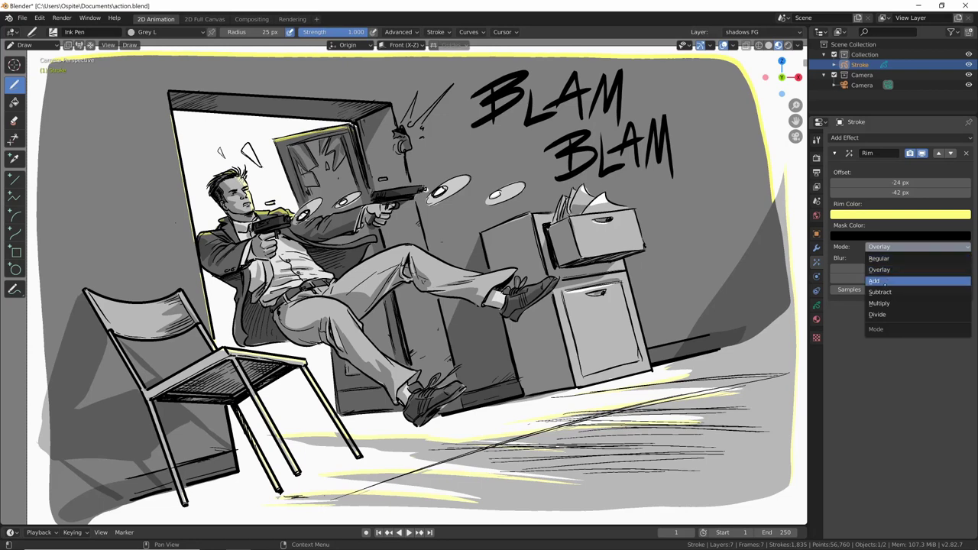
{"action": "left_click", "coordinate": [888, 302]}
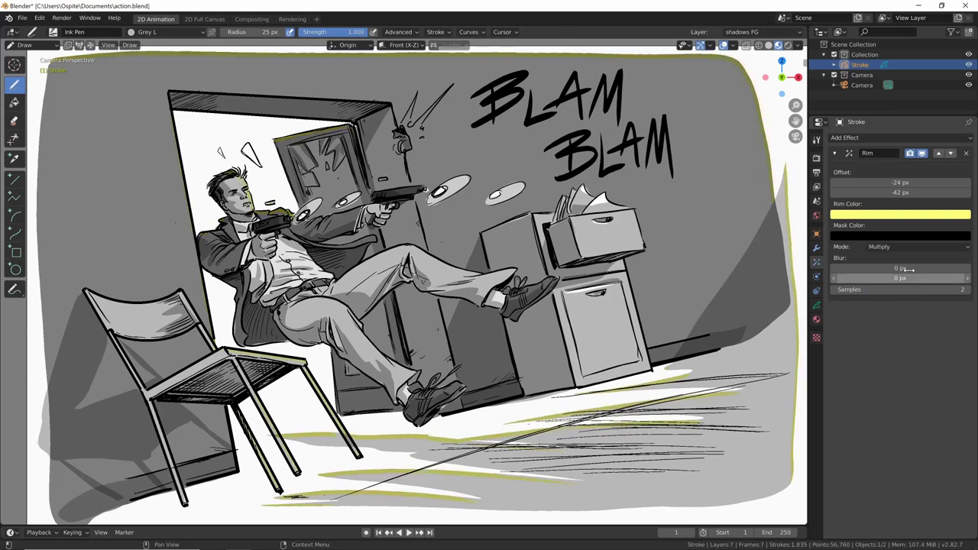
{"action": "left_click", "coordinate": [903, 215]}
{"action": "left_click", "coordinate": [931, 93]}
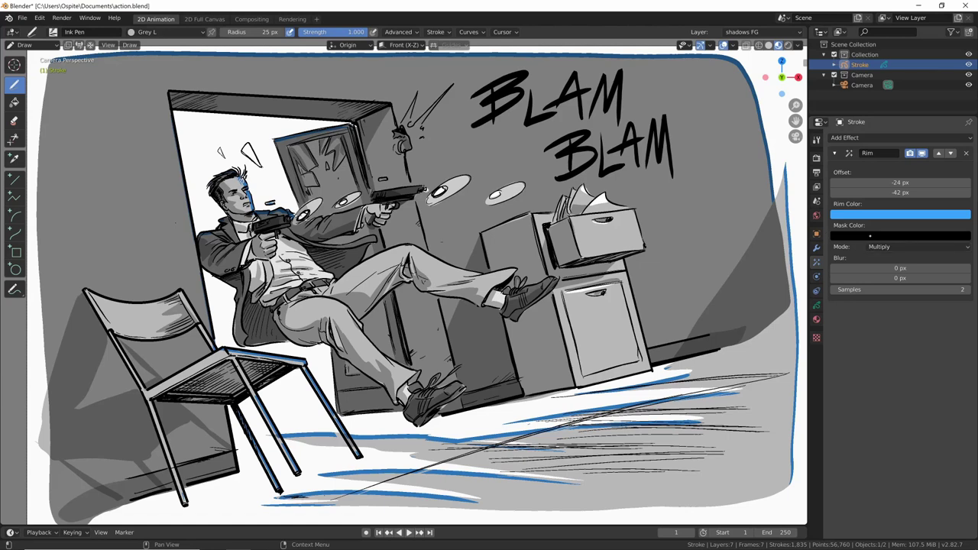
{"action": "left_click", "coordinate": [886, 247]}
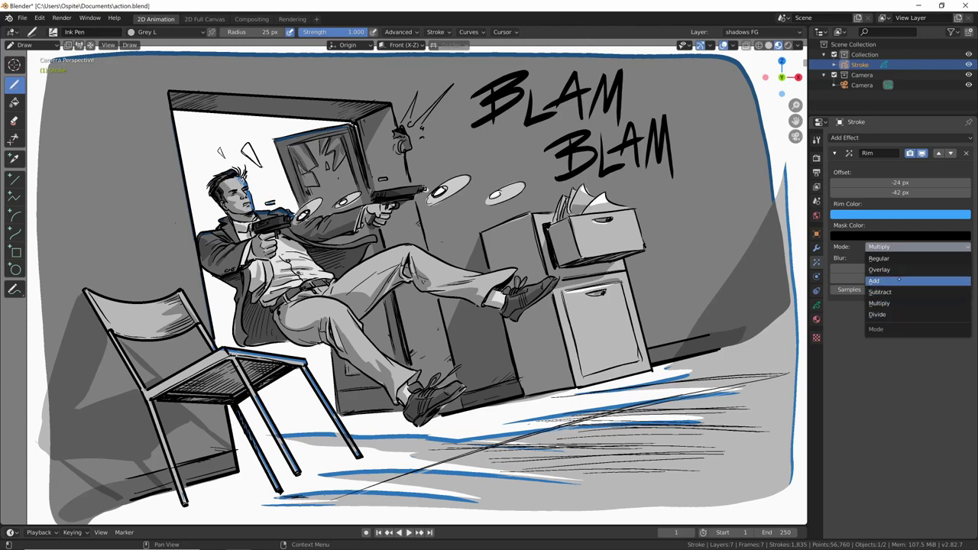
{"action": "left_click", "coordinate": [894, 281]}
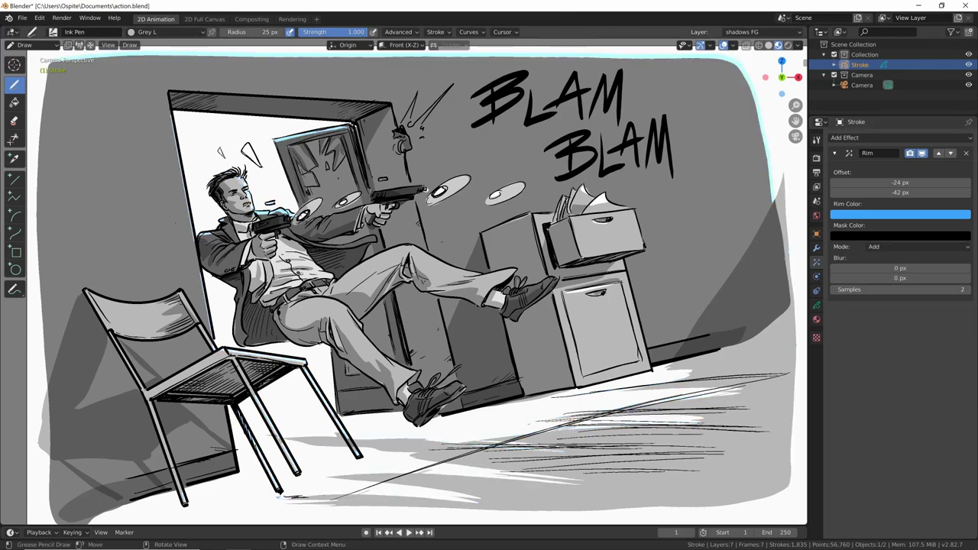
Brighten the Rim mask colour to grey, then delete the Rim effect
{"action": "left_click", "coordinate": [900, 235]}
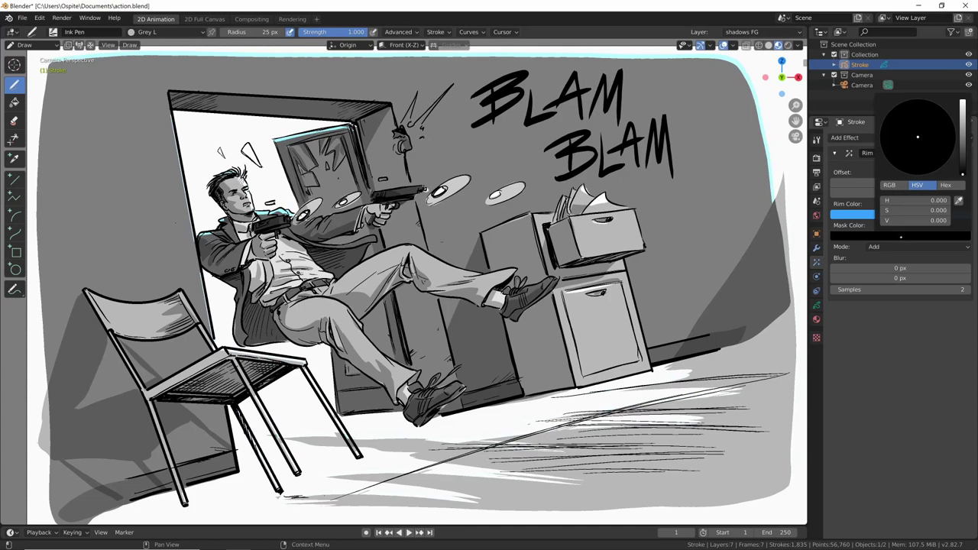
{"action": "left_click", "coordinate": [962, 138]}
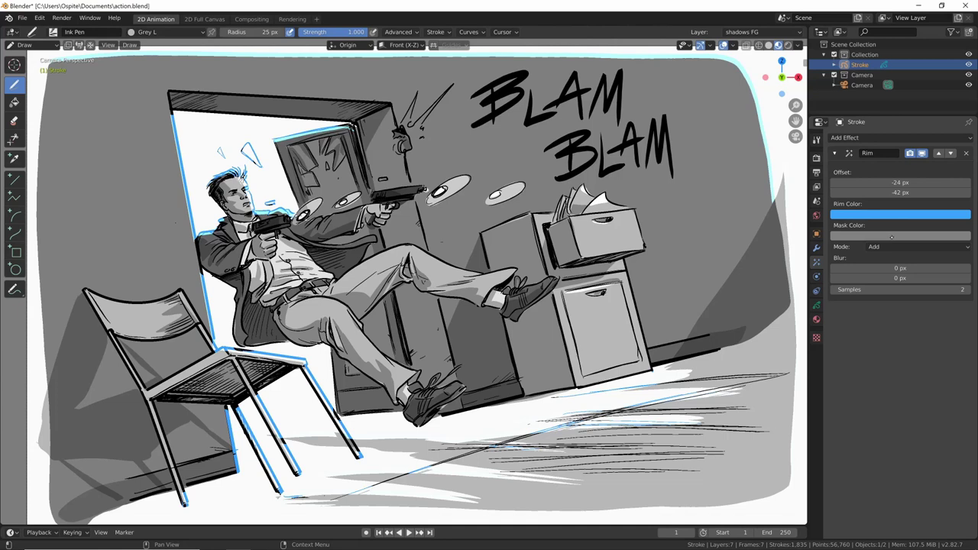
{"action": "left_click", "coordinate": [891, 237]}
{"action": "mouse_move", "coordinate": [921, 220]}
{"action": "left_mouse_down"}
{"action": "mouse_move", "coordinate": [963, 220]}
{"action": "mouse_move", "coordinate": [896, 220]}
{"action": "left_mouse_up"}
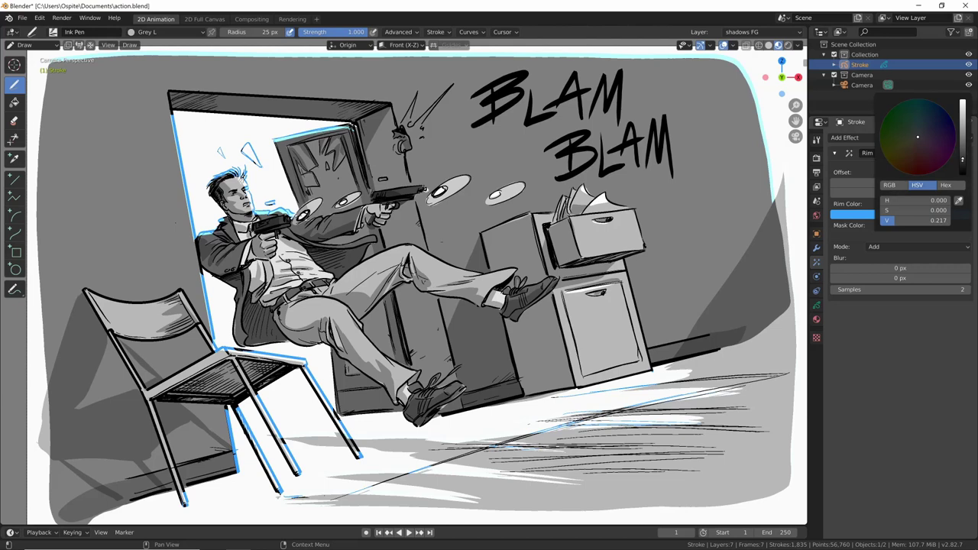
{"action": "left_click", "coordinate": [966, 153]}
Add a Shadow offset -33/-22 px with a saturated, semi-transparent blue and narrower scale
{"action": "left_click", "coordinate": [878, 137]}
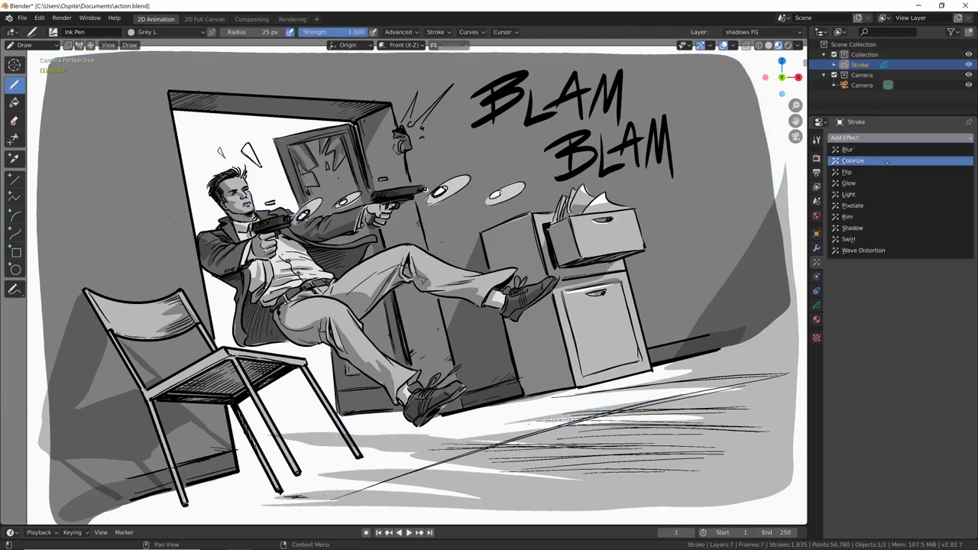
{"action": "left_click", "coordinate": [870, 228]}
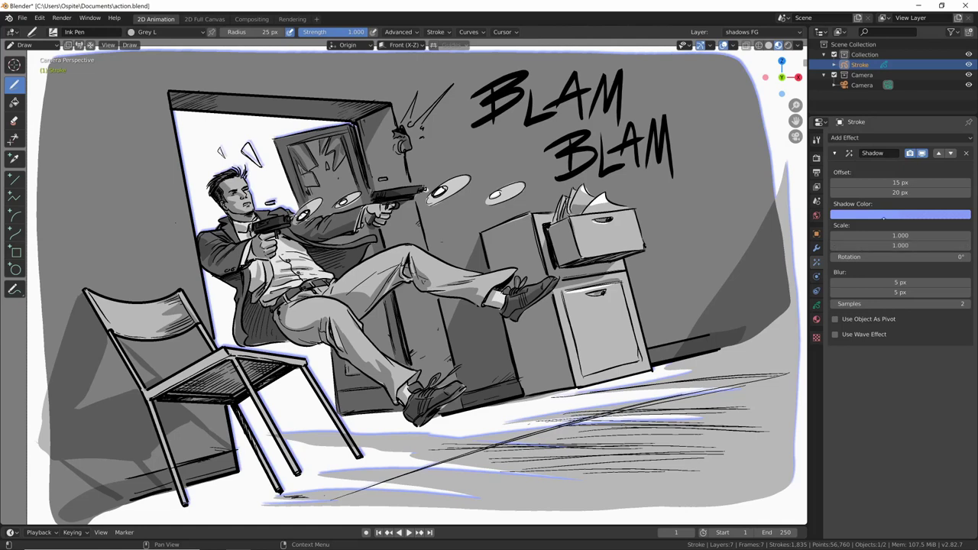
{"action": "mouse_move", "coordinate": [900, 182]}
{"action": "left_mouse_down"}
{"action": "mouse_move", "coordinate": [900, 207]}
{"action": "mouse_move", "coordinate": [890, 192]}
{"action": "left_mouse_up"}
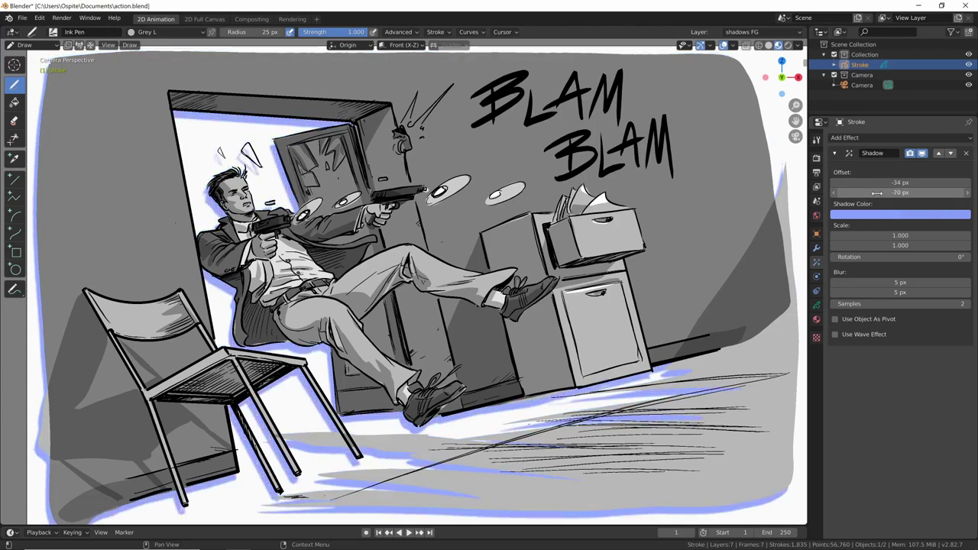
{"action": "mouse_move", "coordinate": [890, 192]}
{"action": "left_mouse_down"}
{"action": "mouse_move", "coordinate": [904, 197]}
{"action": "mouse_move", "coordinate": [894, 184]}
{"action": "mouse_move", "coordinate": [903, 183]}
{"action": "left_mouse_up"}
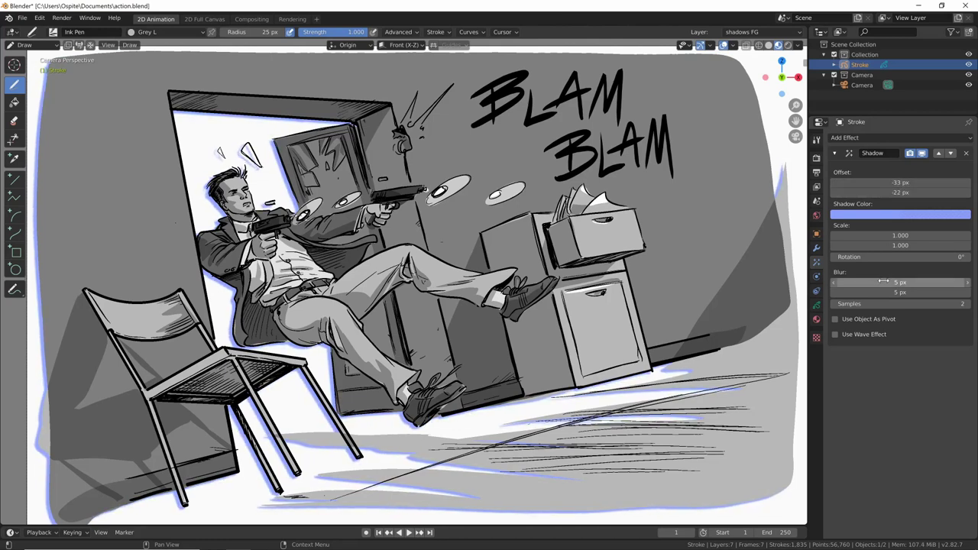
{"action": "left_click", "coordinate": [885, 213]}
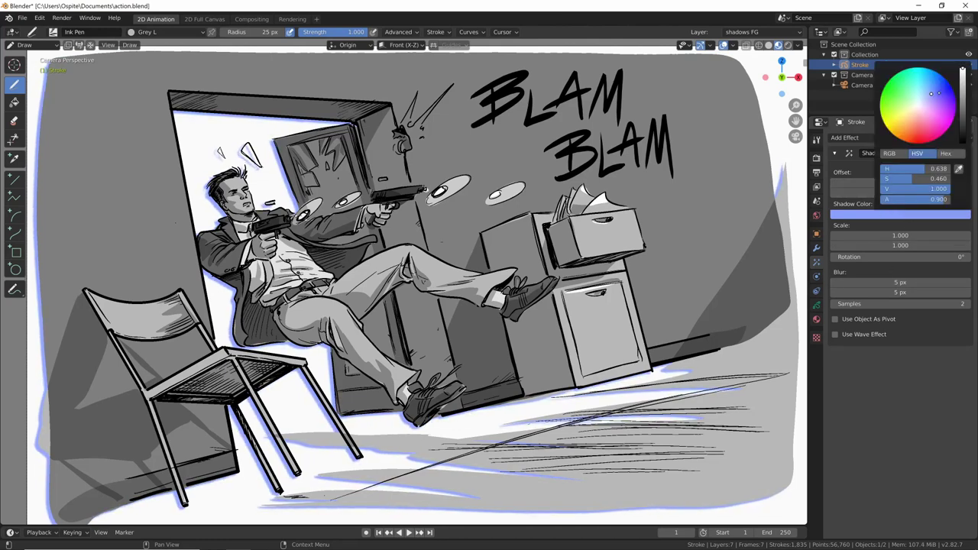
{"action": "left_click_drag", "start_coordinate": [932, 92], "coordinate": [935, 85]}
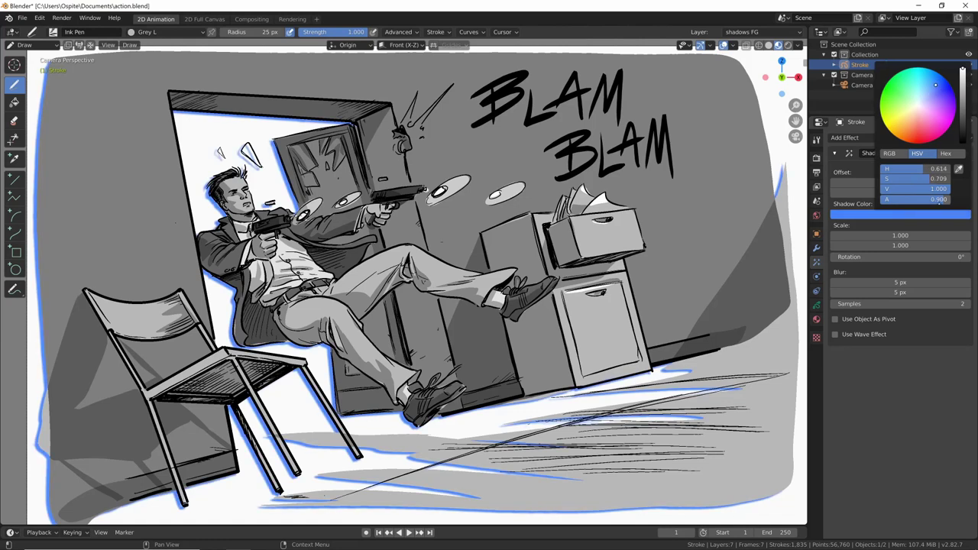
{"action": "left_click_drag", "start_coordinate": [940, 199], "coordinate": [934, 199]}
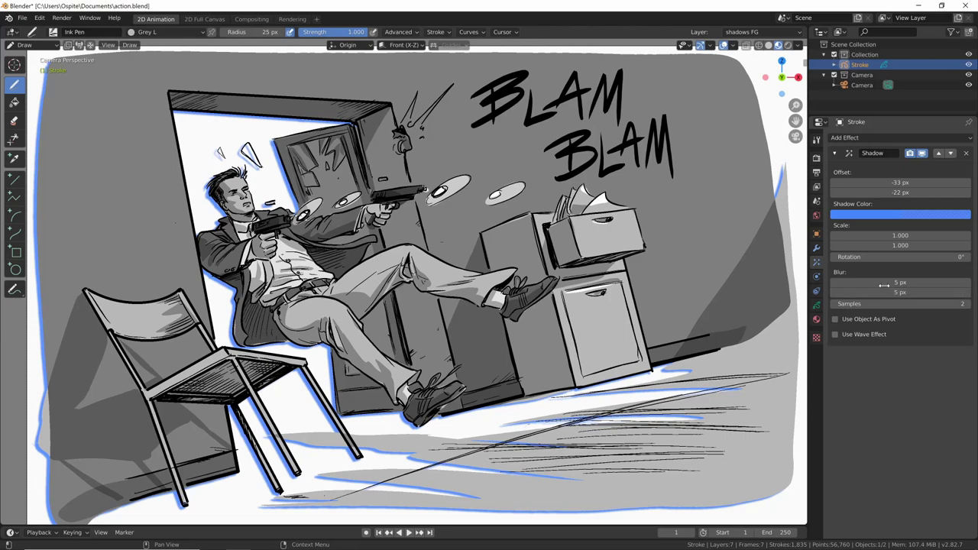
{"action": "mouse_move", "coordinate": [900, 235]}
{"action": "left_mouse_down"}
{"action": "mouse_move", "coordinate": [886, 235]}
{"action": "mouse_move", "coordinate": [913, 235]}
{"action": "mouse_move", "coordinate": [887, 245]}
{"action": "left_mouse_up"}
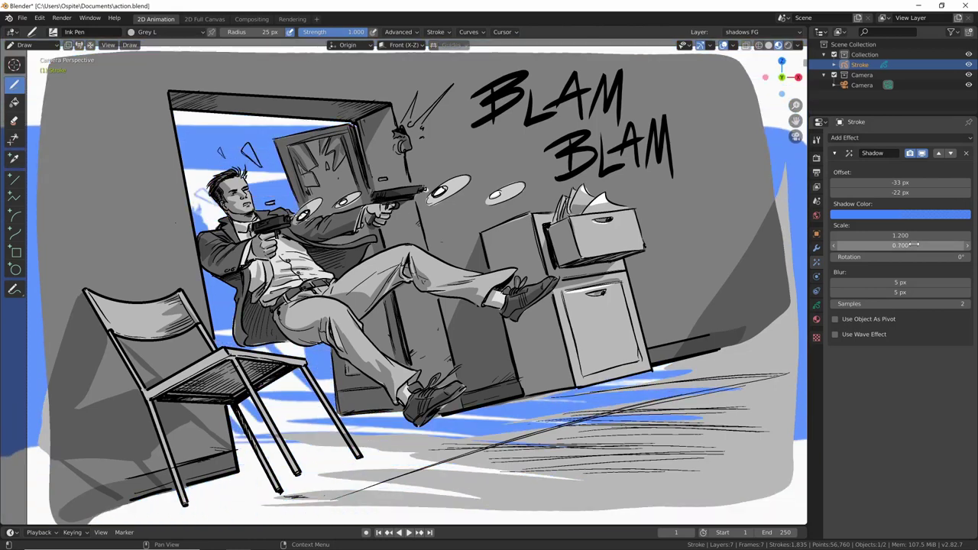
Reset the shadow's scale to 1 by 1 and its rotation to 0°
{"action": "left_click", "coordinate": [900, 245]}
{"action": "type", "text": "1"}
{"action": "key", "text": "Return"}
{"action": "left_click", "coordinate": [900, 235]}
{"action": "type", "text": "1"}
{"action": "key", "text": "Return"}
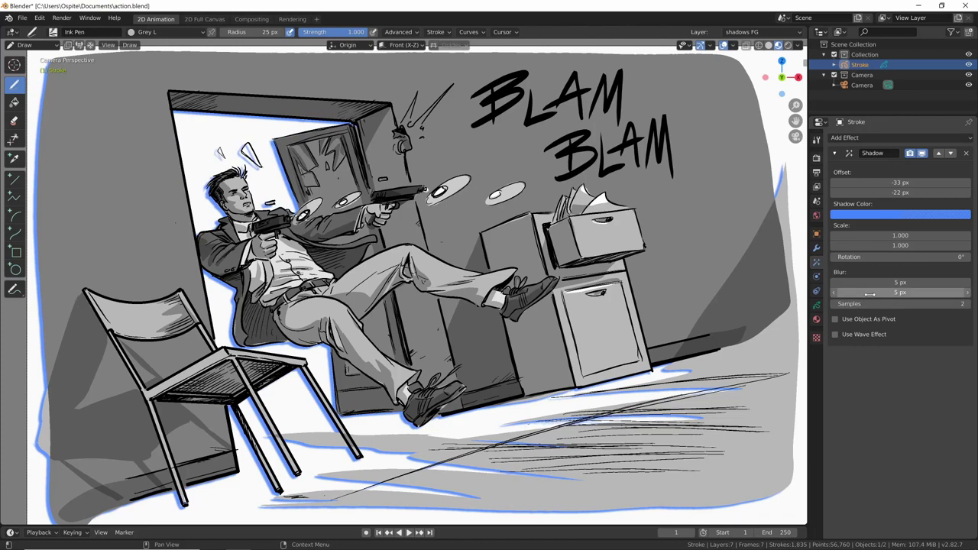
{"action": "left_click_drag", "start_coordinate": [901, 256], "coordinate": [923, 257]}
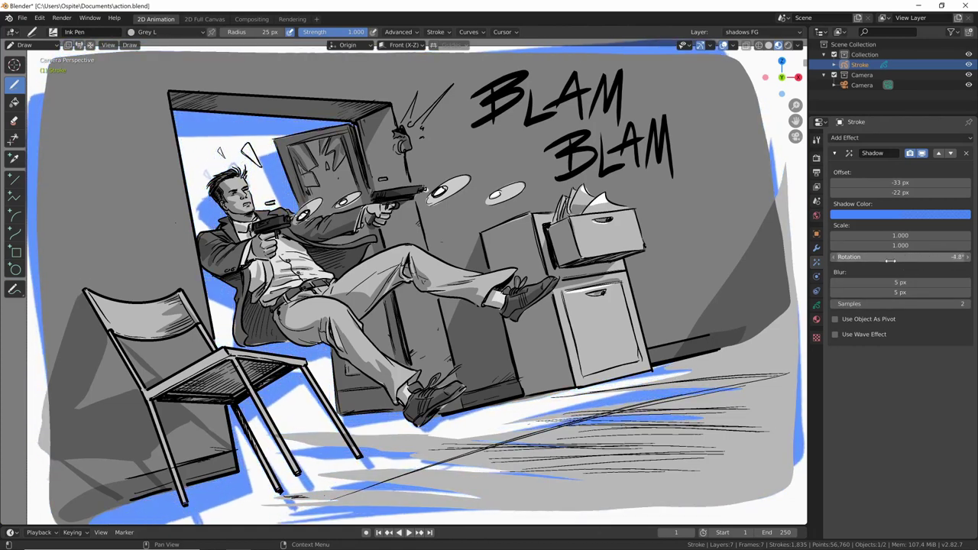
{"action": "left_click", "coordinate": [923, 257]}
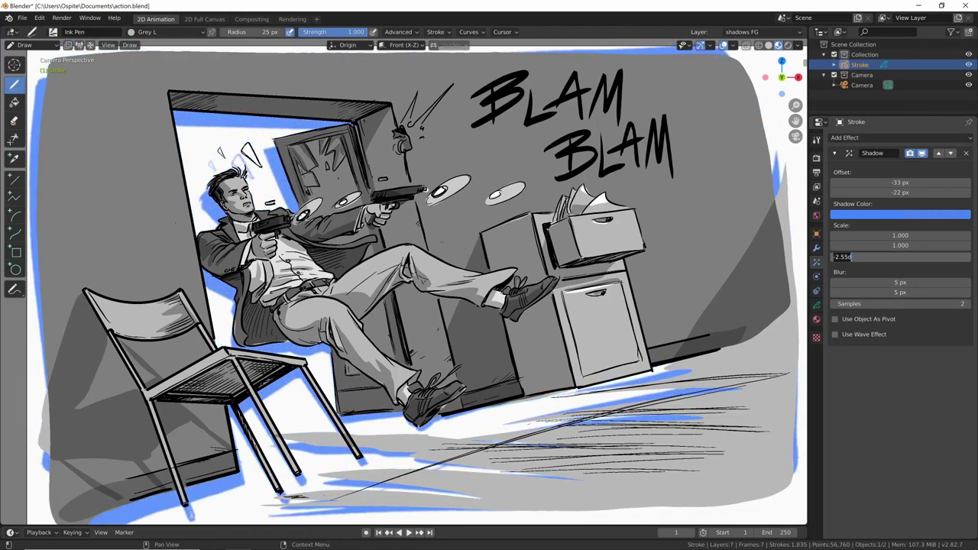
{"action": "type", "text": "0"}
{"action": "key", "text": "Return"}
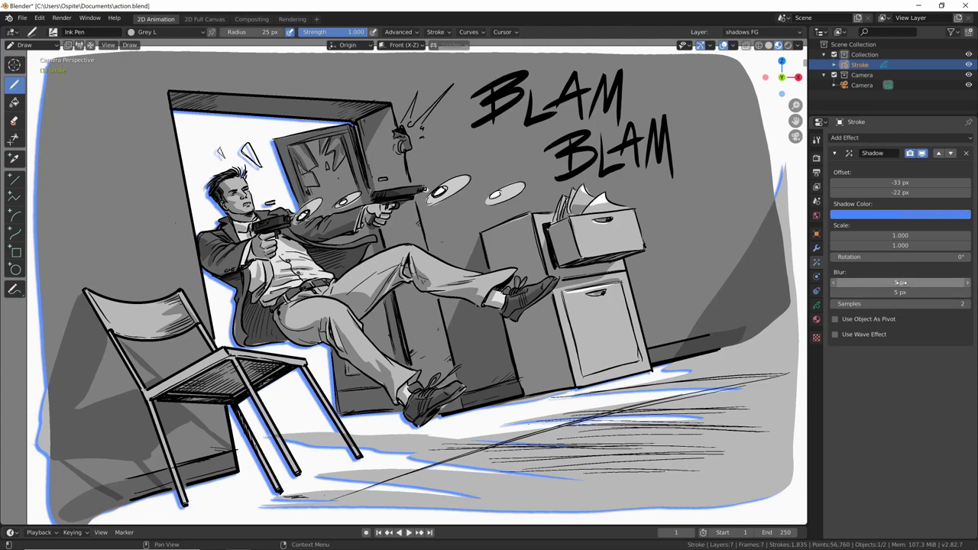
Try several shadow blur values, ending with 0 horizontal and 5 px vertical blur
{"action": "mouse_move", "coordinate": [900, 282]}
{"action": "left_mouse_down"}
{"action": "mouse_move", "coordinate": [910, 282]}
{"action": "mouse_move", "coordinate": [902, 292]}
{"action": "left_mouse_up"}
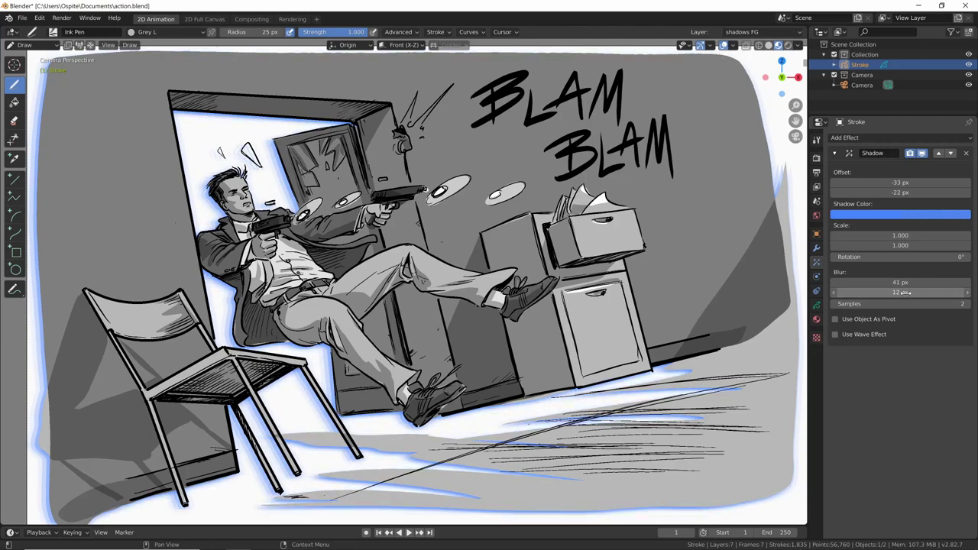
{"action": "left_click", "coordinate": [901, 293]}
{"action": "type", "text": "0"}
{"action": "key", "text": "shift+Tab"}
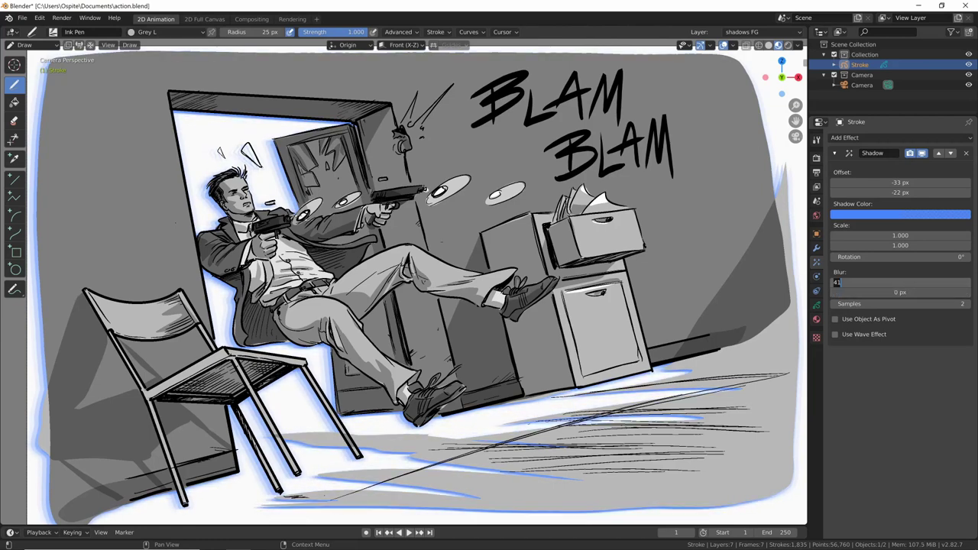
{"action": "type", "text": "0"}
{"action": "key", "text": "Return"}
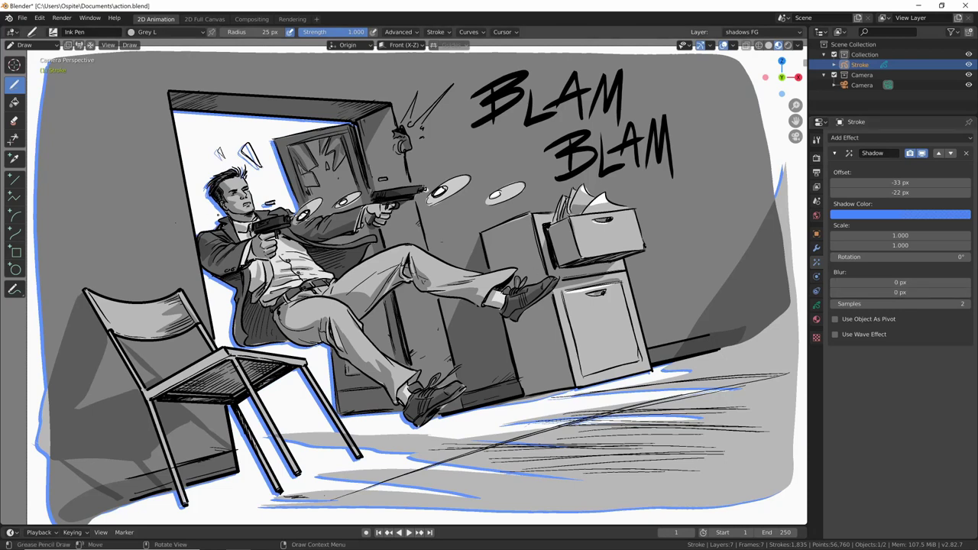
{"action": "left_click", "coordinate": [909, 282]}
{"action": "type", "text": "0"}
{"action": "key", "text": "Tab"}
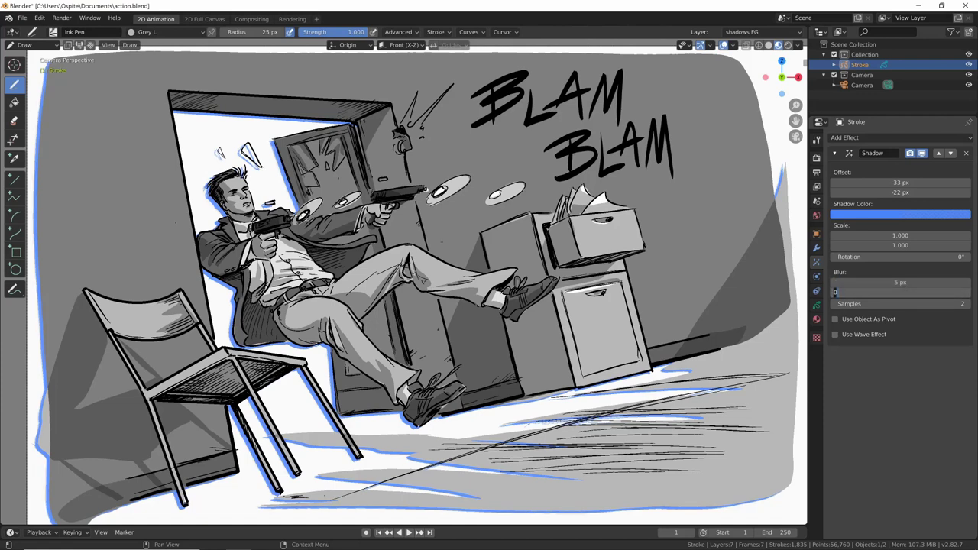
{"action": "key", "text": "Return"}
Turn on the shadow's horizontal wave effect, then switch the wave off again
{"action": "left_click", "coordinate": [872, 334]}
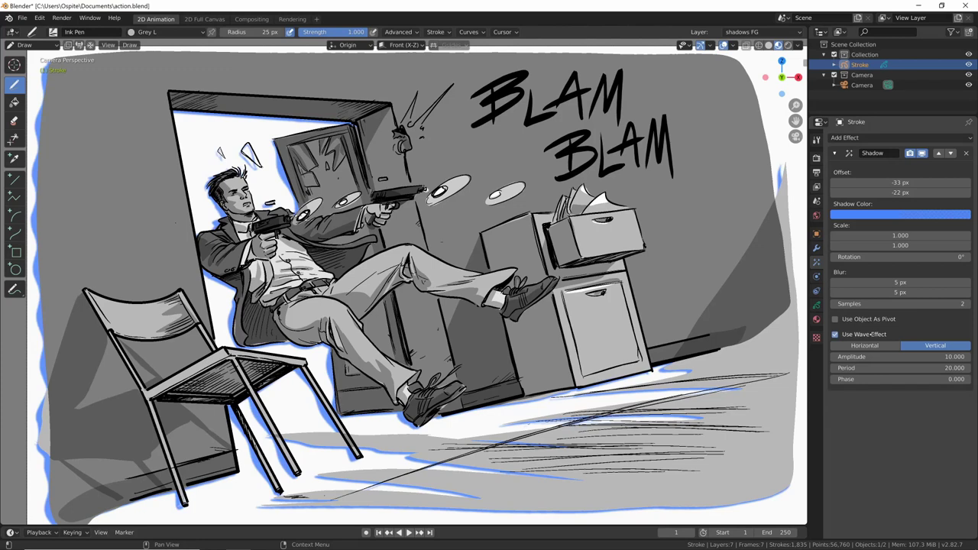
{"action": "left_click", "coordinate": [886, 346]}
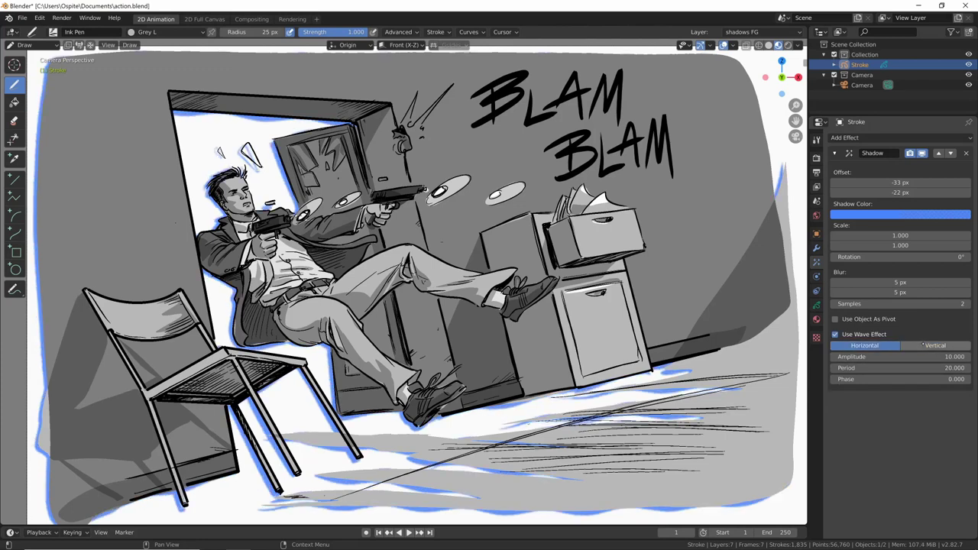
{"action": "left_click", "coordinate": [875, 334]}
{"action": "left_click", "coordinate": [965, 152]}
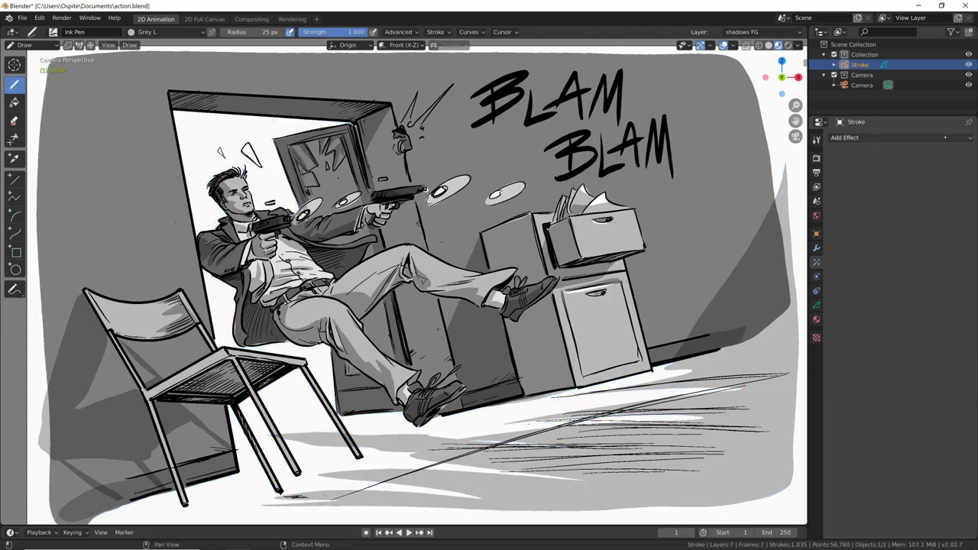
{"action": "left_click", "coordinate": [900, 138]}
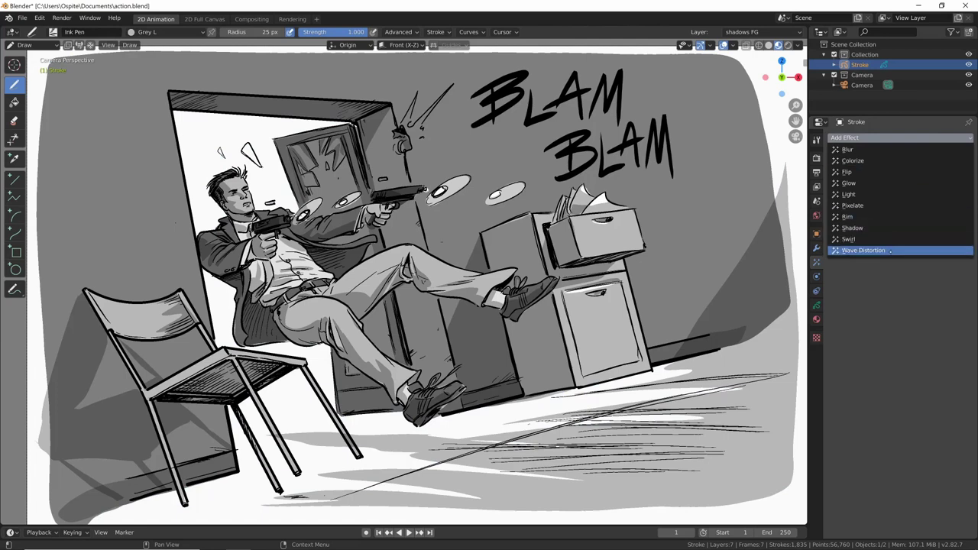
{"action": "left_click", "coordinate": [879, 250]}
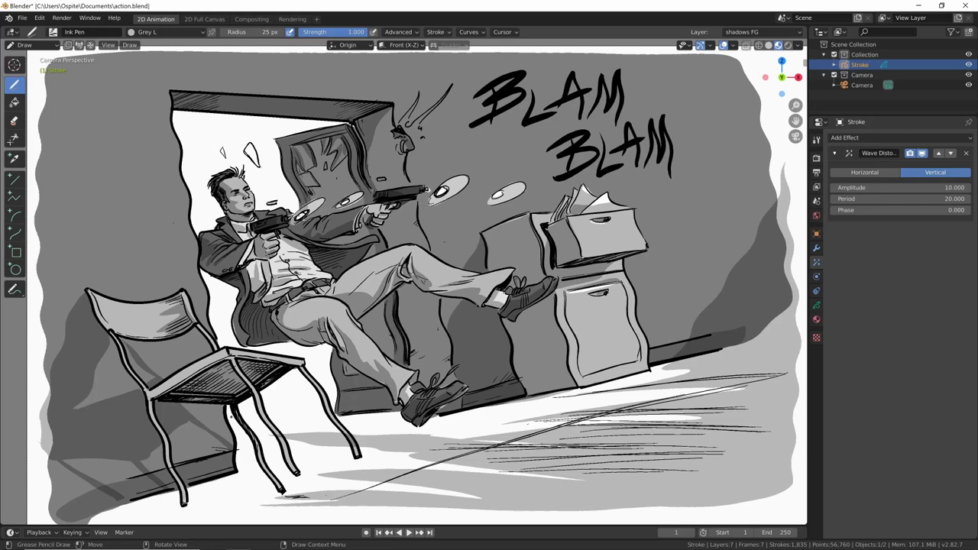
{"action": "mouse_move", "coordinate": [902, 188]}
{"action": "left_mouse_down"}
{"action": "mouse_move", "coordinate": [948, 187]}
{"action": "mouse_move", "coordinate": [881, 199]}
{"action": "mouse_move", "coordinate": [968, 198]}
{"action": "mouse_move", "coordinate": [905, 210]}
{"action": "mouse_move", "coordinate": [934, 210]}
{"action": "mouse_move", "coordinate": [923, 210]}
{"action": "left_mouse_up"}
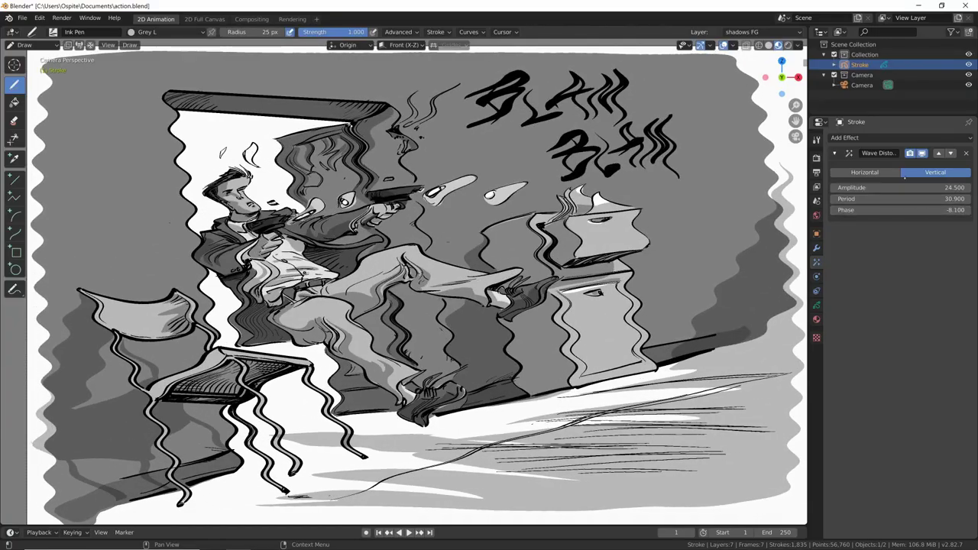
{"action": "left_click", "coordinate": [875, 172]}
{"action": "left_click_drag", "start_coordinate": [926, 210], "coordinate": [920, 211]}
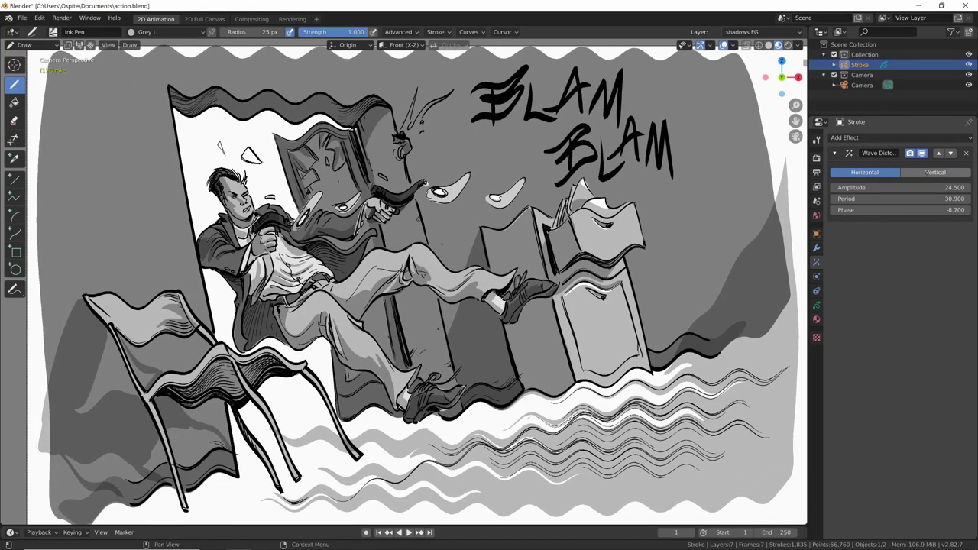
{"action": "left_click", "coordinate": [932, 172]}
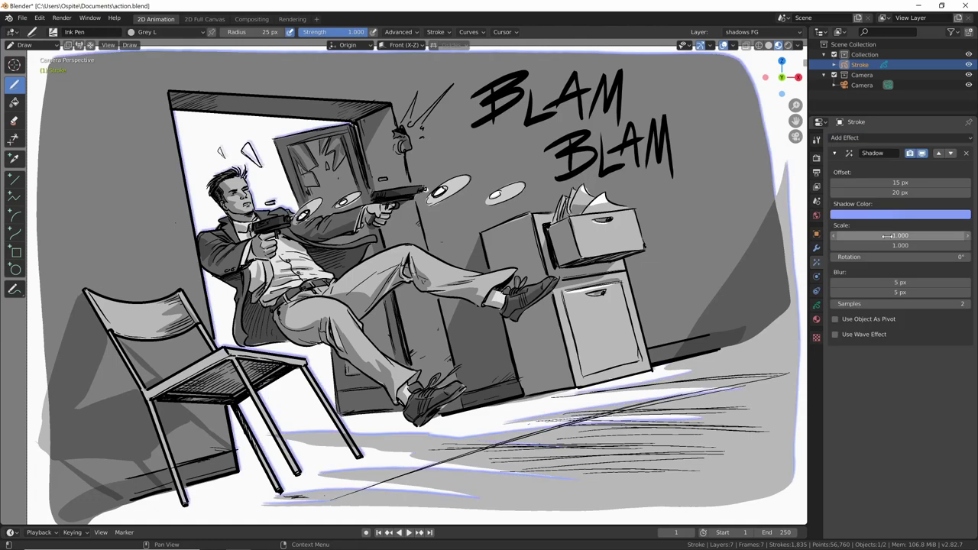
{"action": "left_click", "coordinate": [843, 335]}
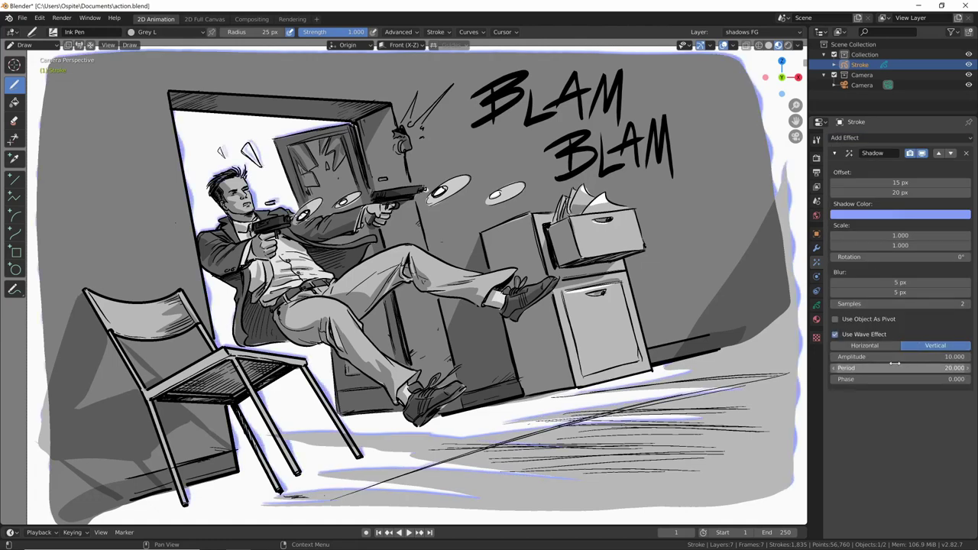
{"action": "left_click_drag", "start_coordinate": [884, 357], "coordinate": [945, 308]}
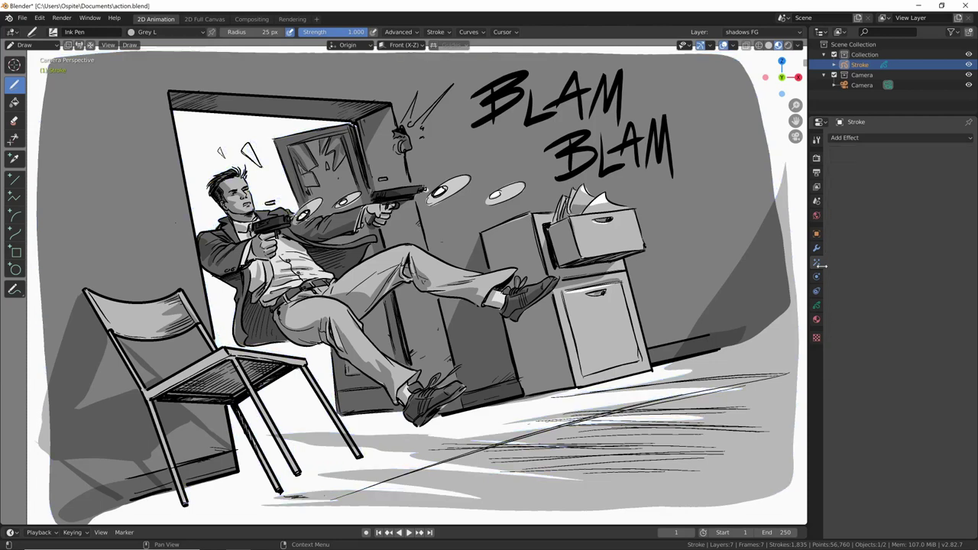
Add a Wave Distortion effect to the whole drawing
{"action": "left_click", "coordinate": [909, 136]}
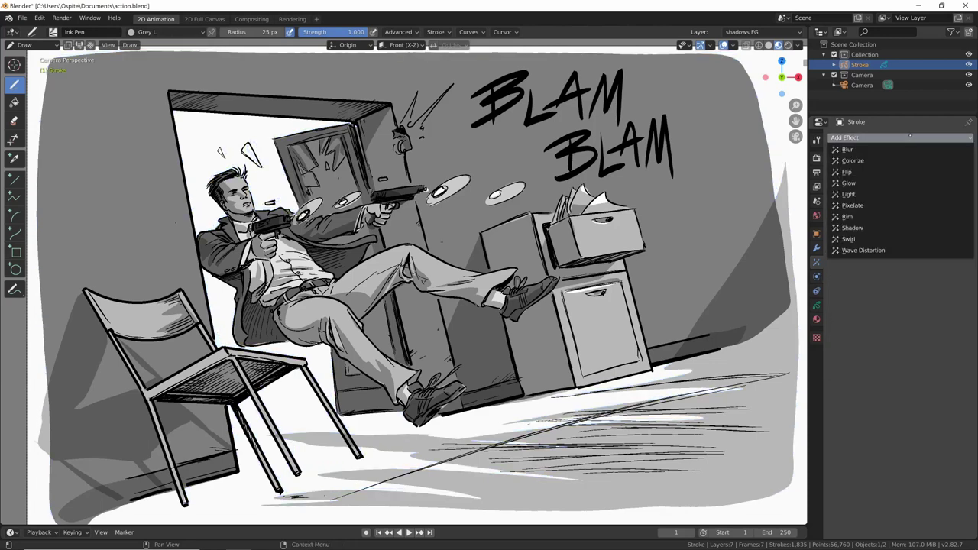
{"action": "left_click", "coordinate": [864, 249]}
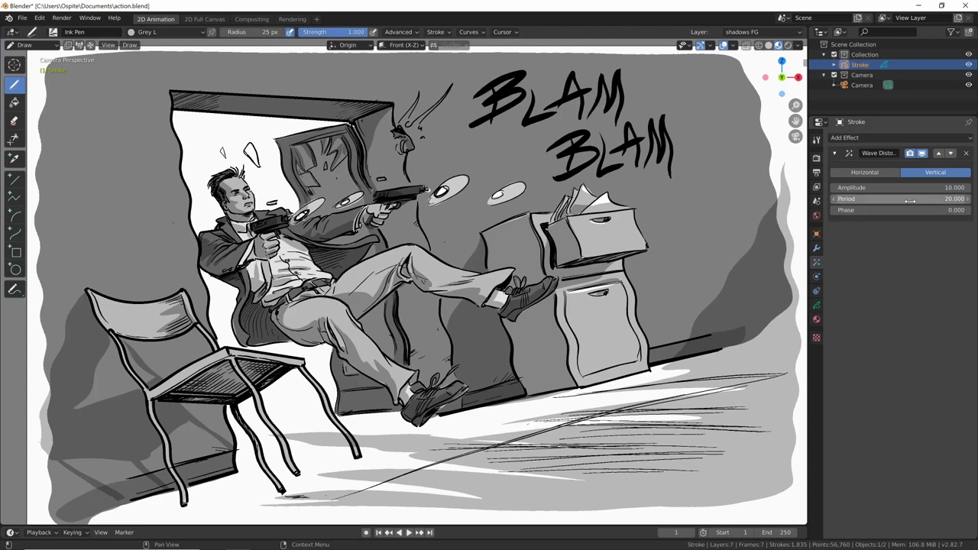
{"action": "left_click", "coordinate": [909, 140]}
{"action": "left_click", "coordinate": [910, 140]}
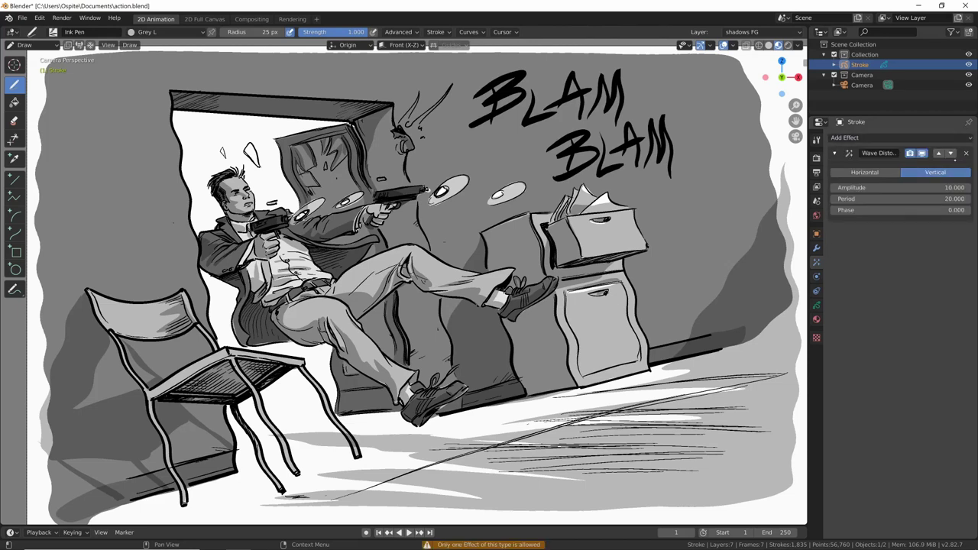
Add a strong Blur effect on top, then undo it
{"action": "left_click", "coordinate": [910, 139]}
{"action": "left_click", "coordinate": [892, 149]}
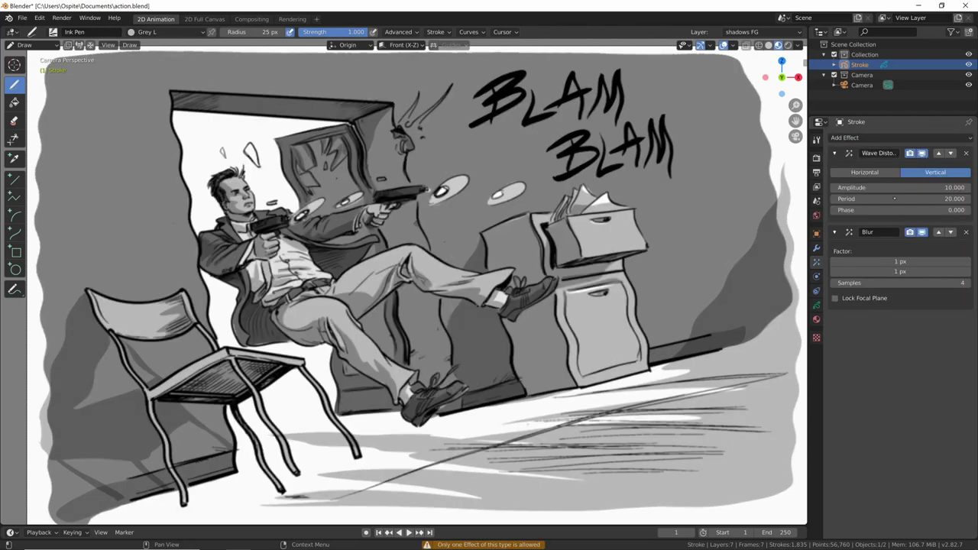
{"action": "mouse_move", "coordinate": [911, 261]}
{"action": "left_mouse_down"}
{"action": "mouse_move", "coordinate": [920, 262]}
{"action": "mouse_move", "coordinate": [898, 271]}
{"action": "left_mouse_up"}
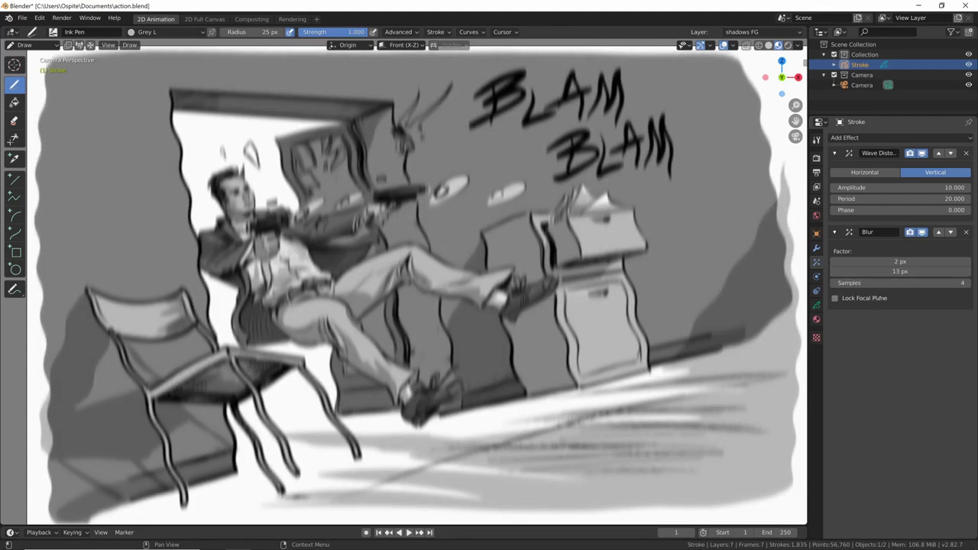
{"action": "left_click", "coordinate": [922, 137]}
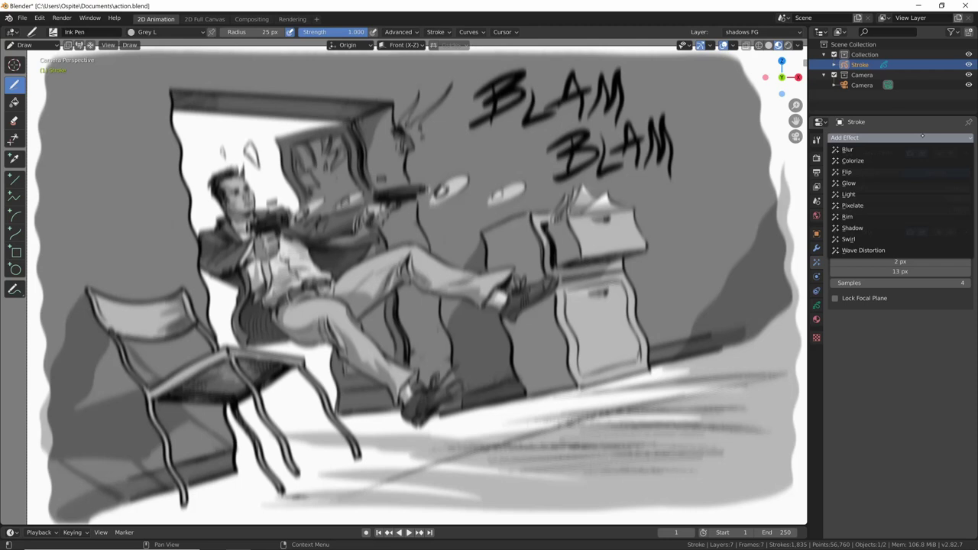
{"action": "left_click", "coordinate": [902, 249]}
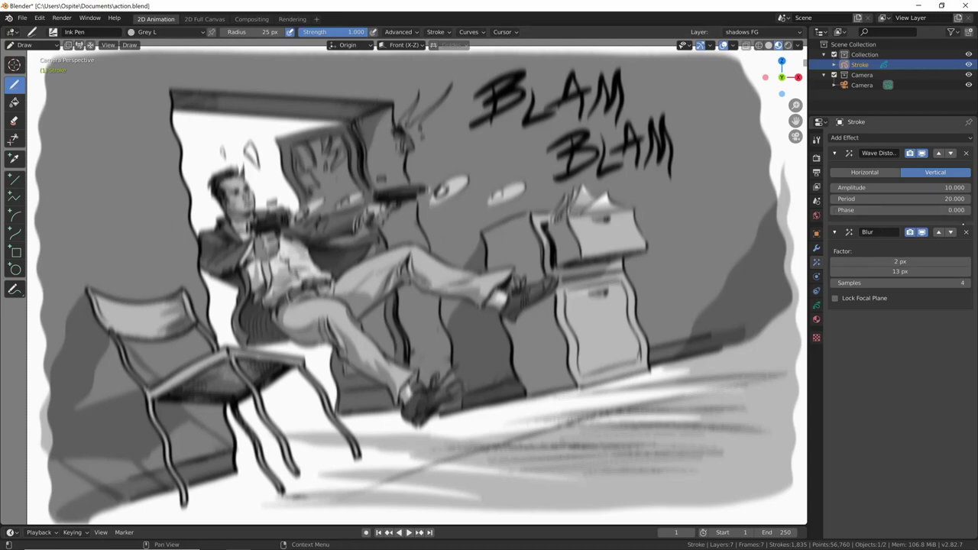
{"action": "key", "text": "ctrl+z"}
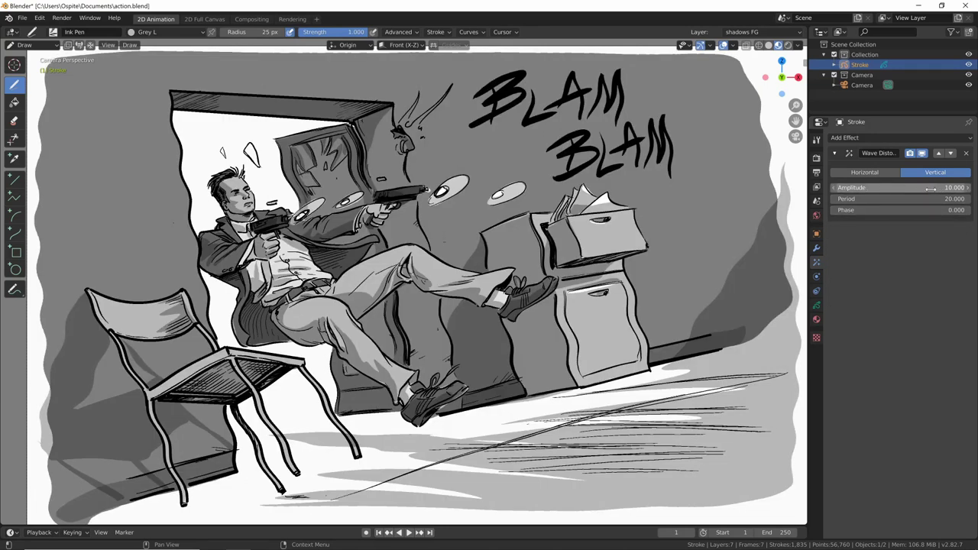
Add a Sepia Colorize effect and retune the wave to amplitude 27.7, period 7
{"action": "left_click_drag", "start_coordinate": [892, 187], "coordinate": [886, 187]}
{"action": "left_click", "coordinate": [845, 138]}
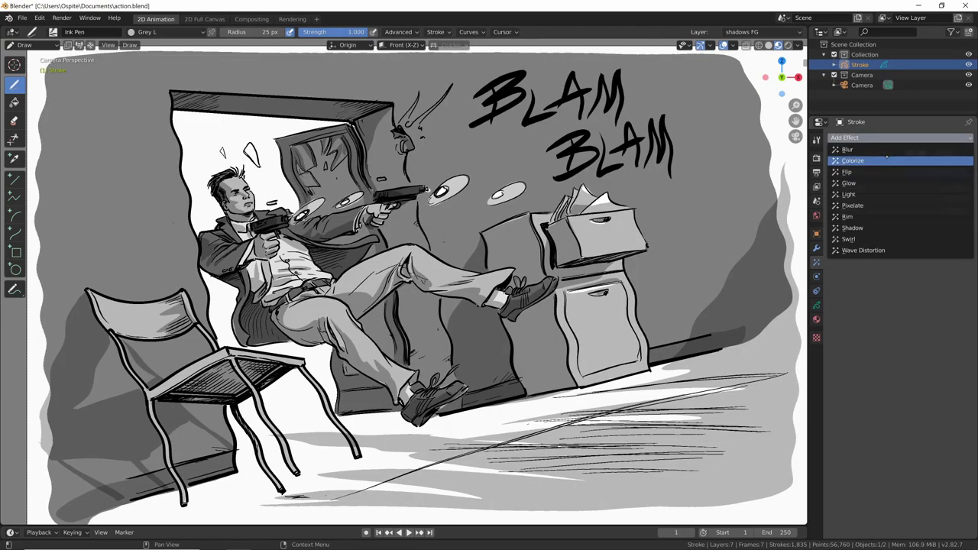
{"action": "left_click", "coordinate": [855, 158]}
{"action": "left_click", "coordinate": [898, 251]}
{"action": "left_click", "coordinate": [895, 274]}
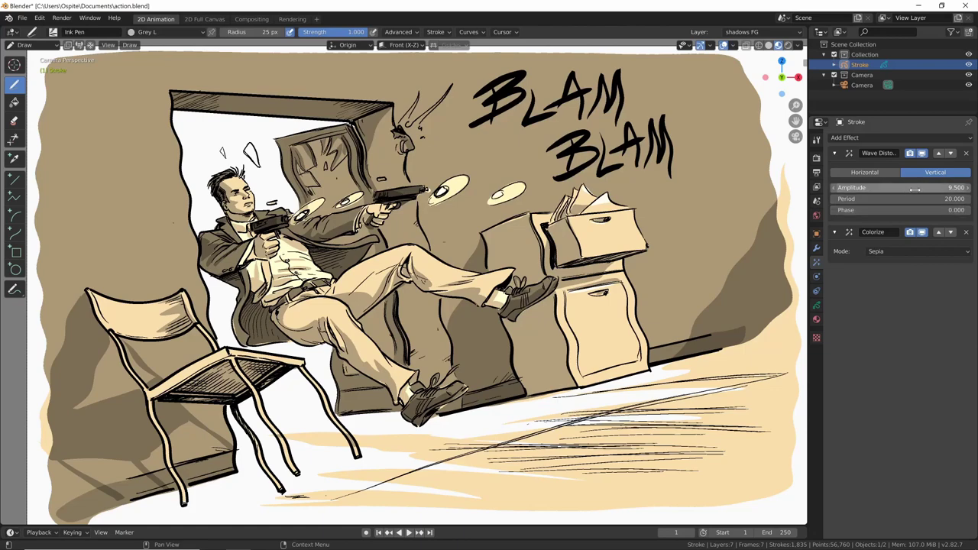
{"action": "mouse_move", "coordinate": [903, 199]}
{"action": "left_mouse_down"}
{"action": "mouse_move", "coordinate": [920, 199]}
{"action": "mouse_move", "coordinate": [899, 187]}
{"action": "mouse_move", "coordinate": [931, 187]}
{"action": "mouse_move", "coordinate": [854, 210]}
{"action": "left_mouse_up"}
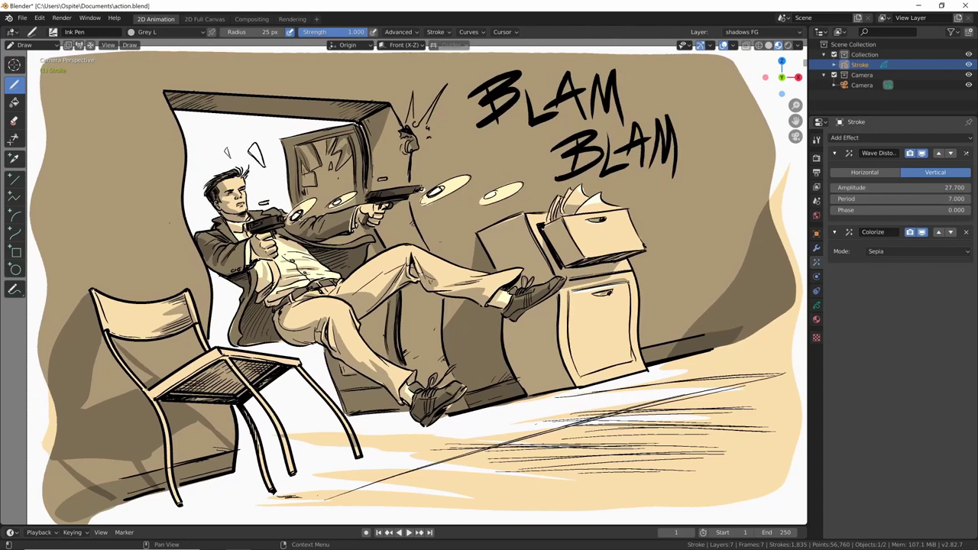
Remove both effects and add an Offset modifier limited to the Lines layer
{"action": "key", "text": "ctrl+x"}
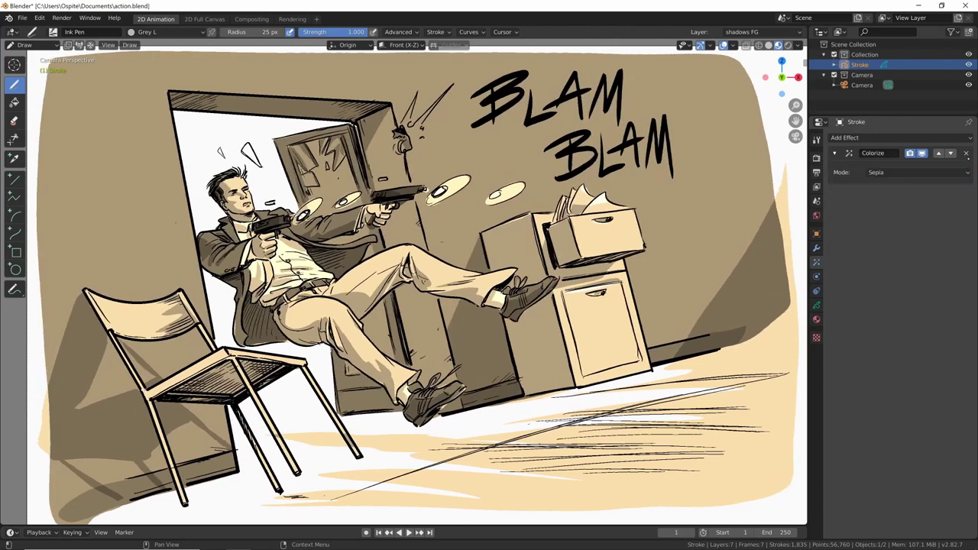
{"action": "key", "text": "ctrl+x"}
{"action": "left_click", "coordinate": [916, 139]}
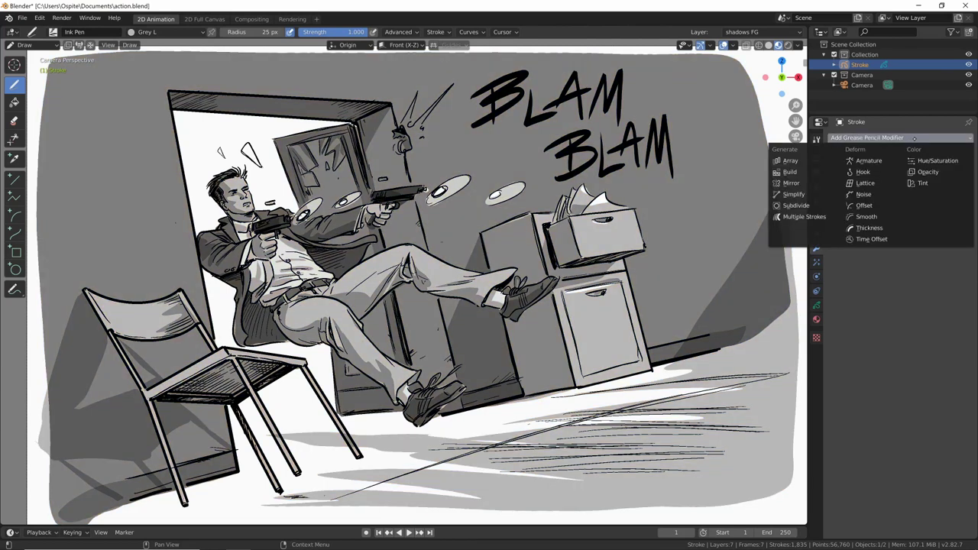
{"action": "left_click", "coordinate": [867, 207]}
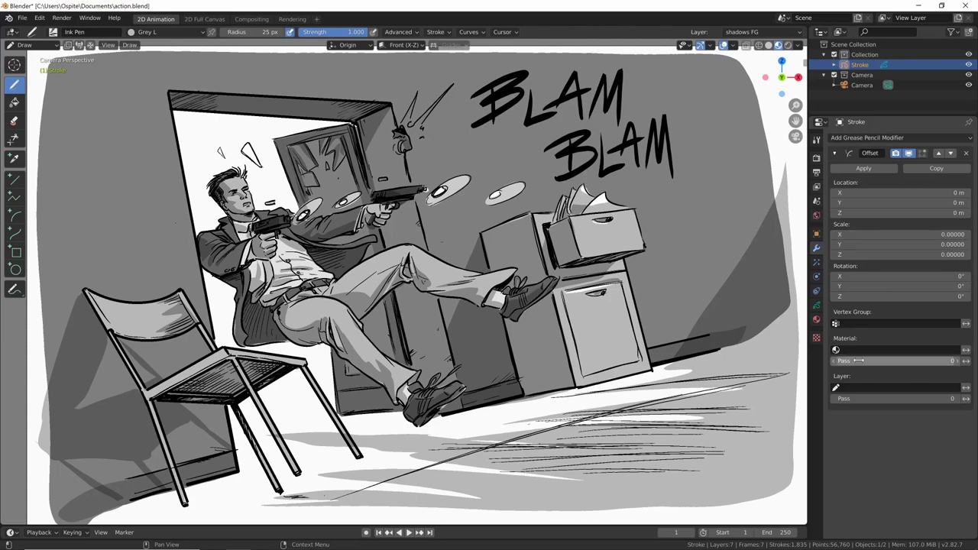
{"action": "left_click", "coordinate": [857, 387]}
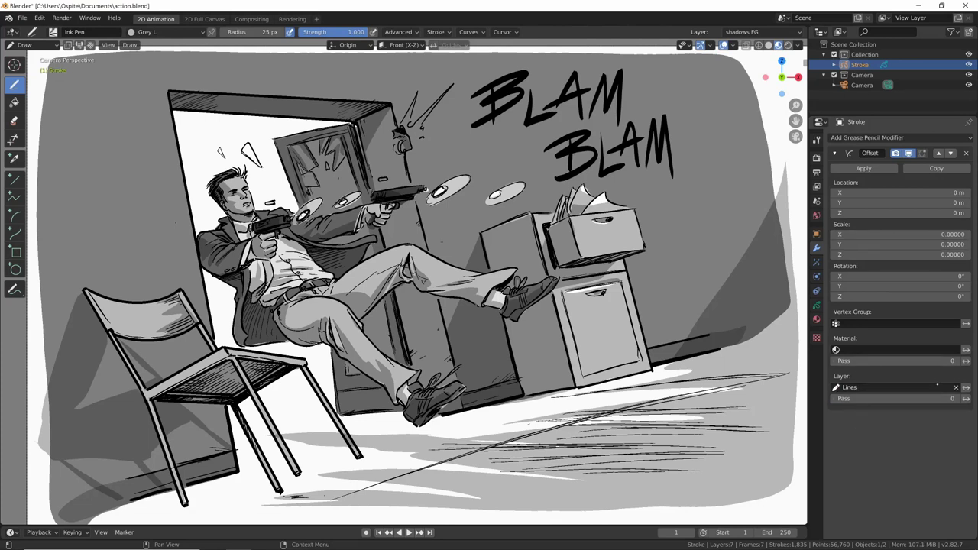
{"action": "left_click", "coordinate": [816, 262]}
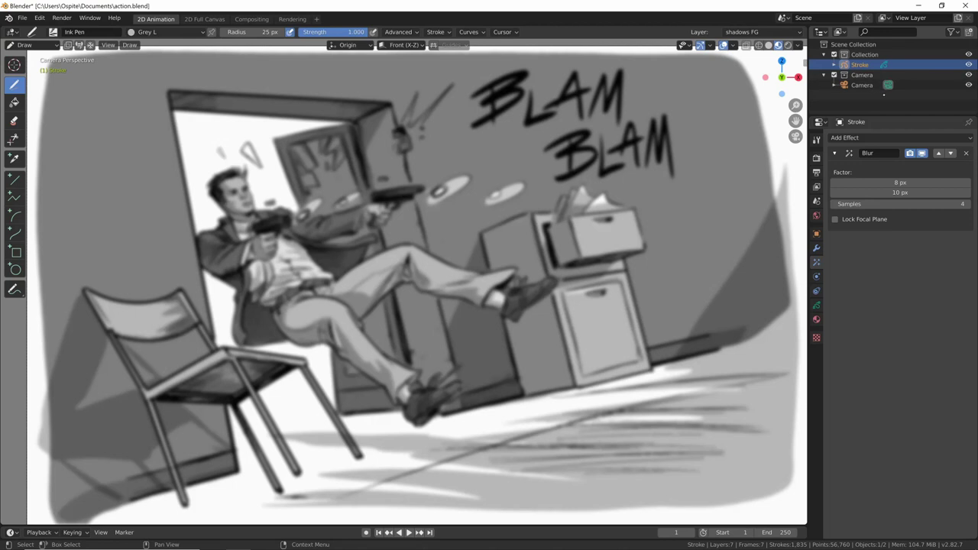
Orbit the viewport to see the scene camera and drawing plane in 3D
{"action": "mouse_move", "coordinate": [689, 235]}
{"action": "middle_mouse_down"}
{"action": "mouse_move", "coordinate": [663, 246]}
{"action": "mouse_move", "coordinate": [664, 276]}
{"action": "middle_mouse_up"}
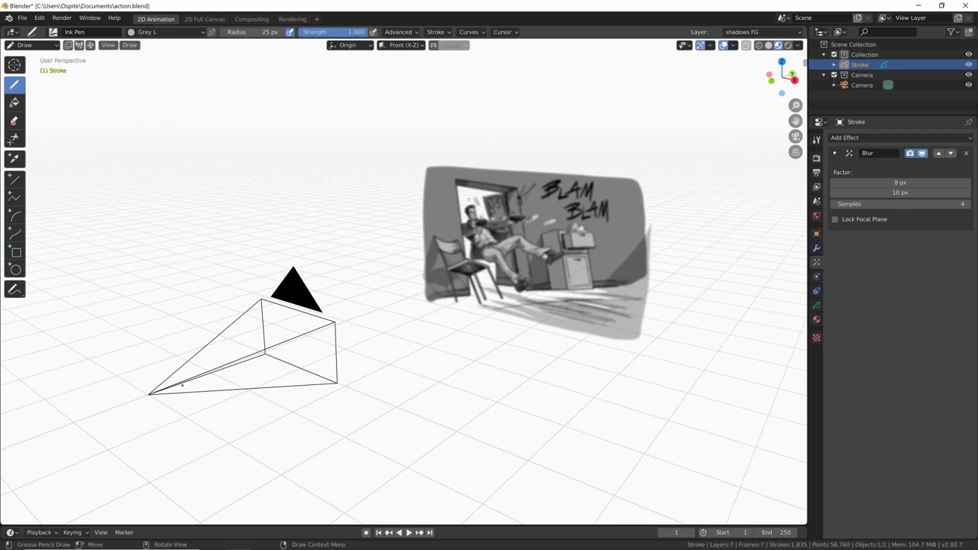
{"action": "middle_click_drag", "start_coordinate": [665, 276], "coordinate": [691, 274]}
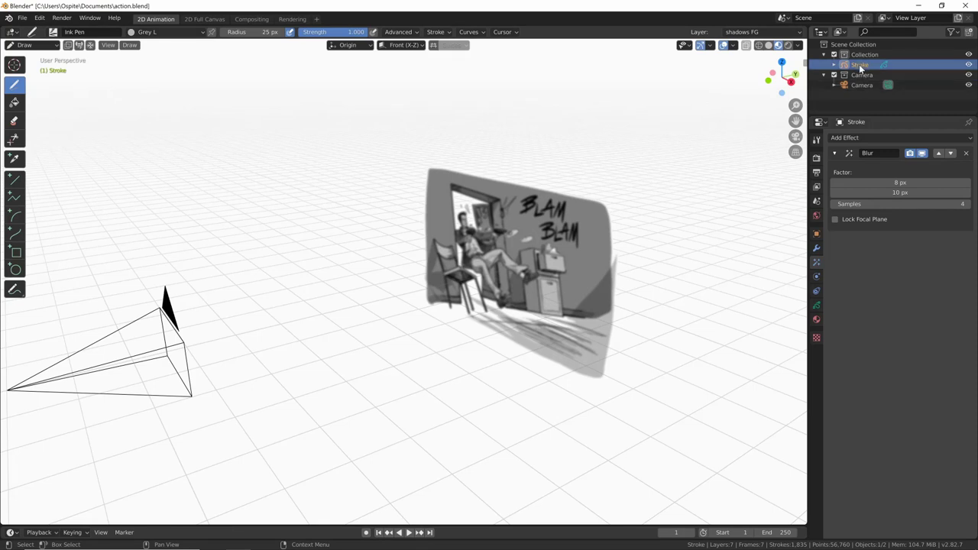
{"action": "mouse_move", "coordinate": [498, 375]}
{"action": "middle_mouse_down"}
{"action": "mouse_move", "coordinate": [524, 378]}
{"action": "mouse_move", "coordinate": [544, 356]}
{"action": "middle_mouse_up"}
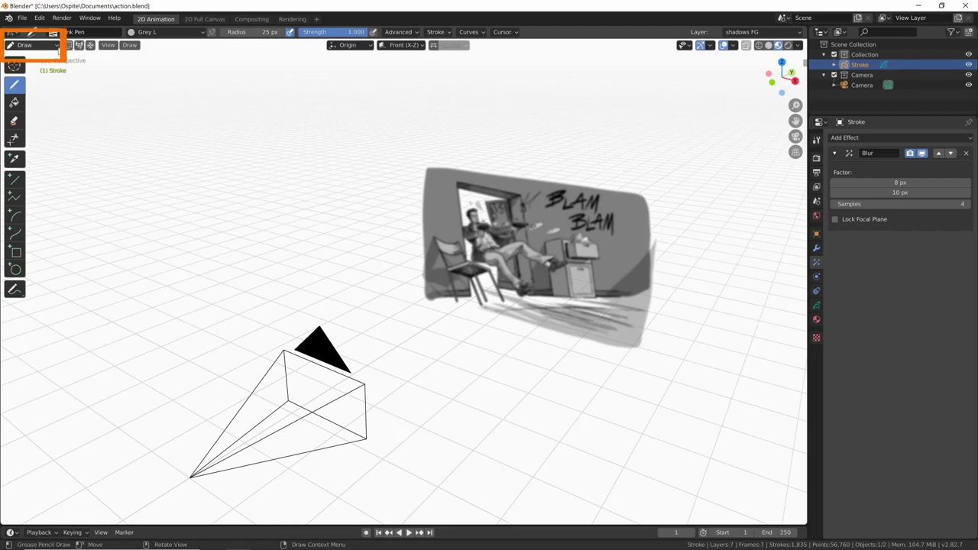
Switch the Stroke object from Draw mode to Object Mode
{"action": "left_click", "coordinate": [57, 48]}
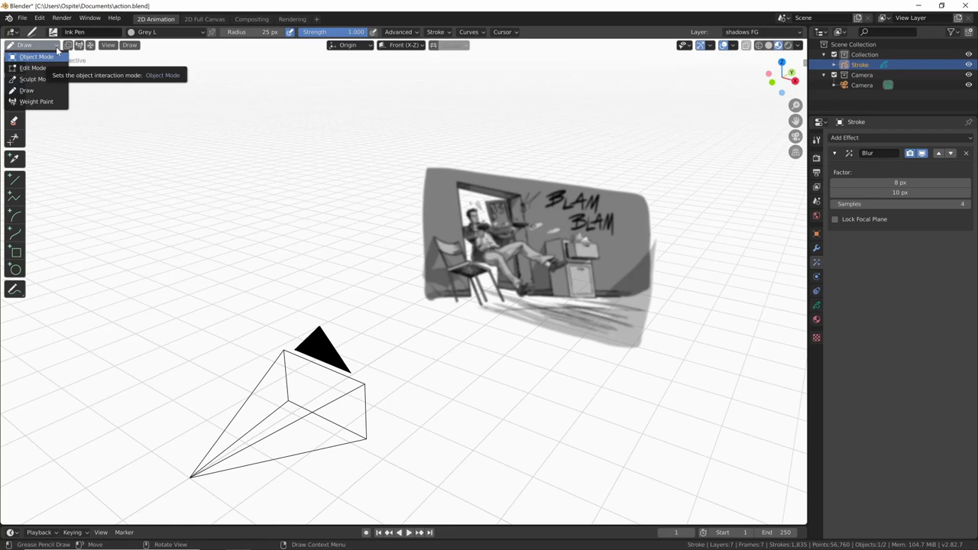
{"action": "left_click", "coordinate": [44, 93]}
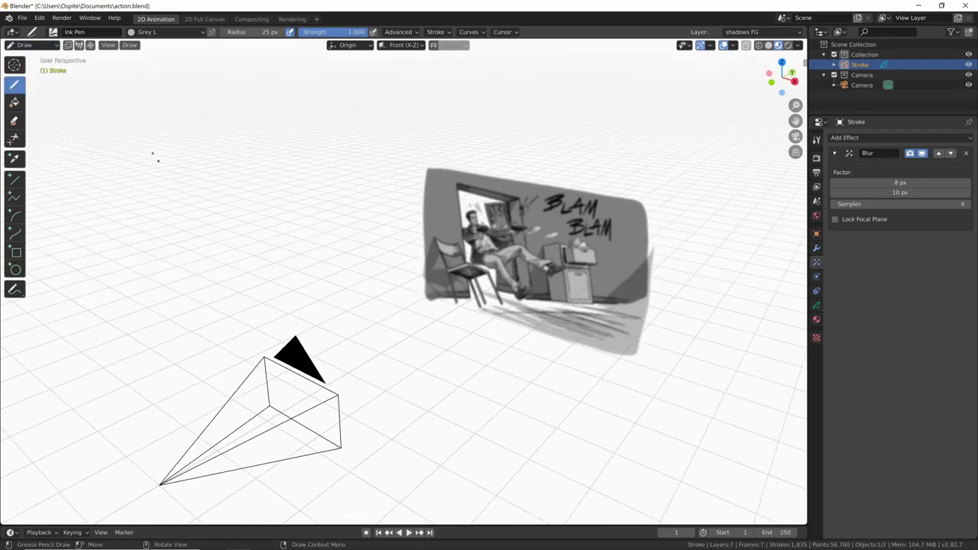
{"action": "left_click", "coordinate": [34, 45]}
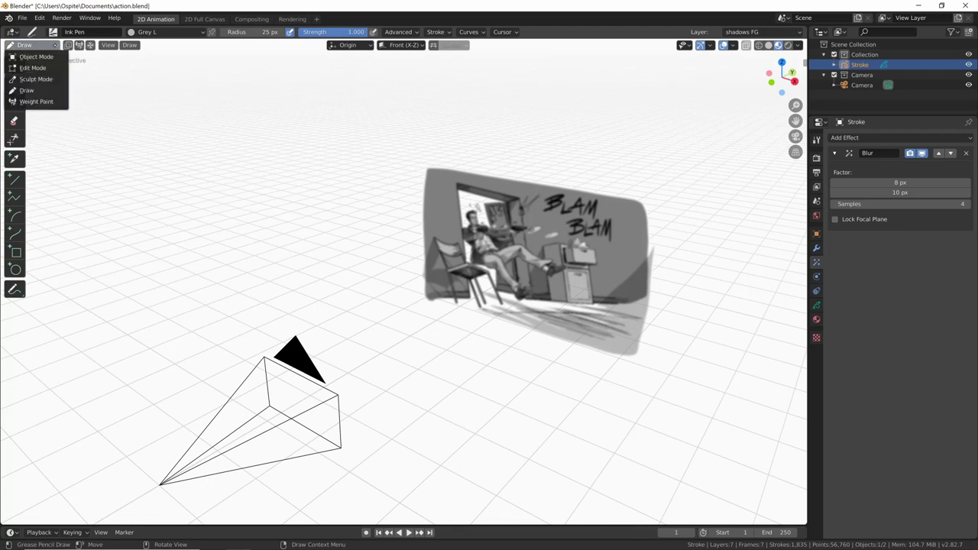
{"action": "left_click", "coordinate": [50, 57]}
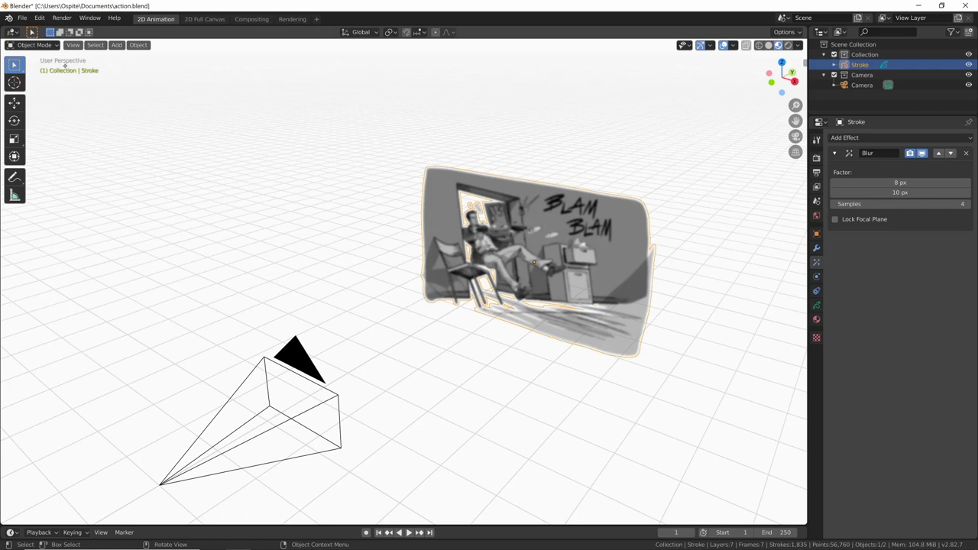
Orbit around the drawing, then return to the Numpad 0 camera perspective
{"action": "mouse_move", "coordinate": [563, 310]}
{"action": "middle_mouse_down"}
{"action": "mouse_move", "coordinate": [567, 321]}
{"action": "mouse_move", "coordinate": [571, 304]}
{"action": "mouse_move", "coordinate": [497, 310]}
{"action": "mouse_move", "coordinate": [564, 318]}
{"action": "mouse_move", "coordinate": [566, 270]}
{"action": "middle_mouse_up"}
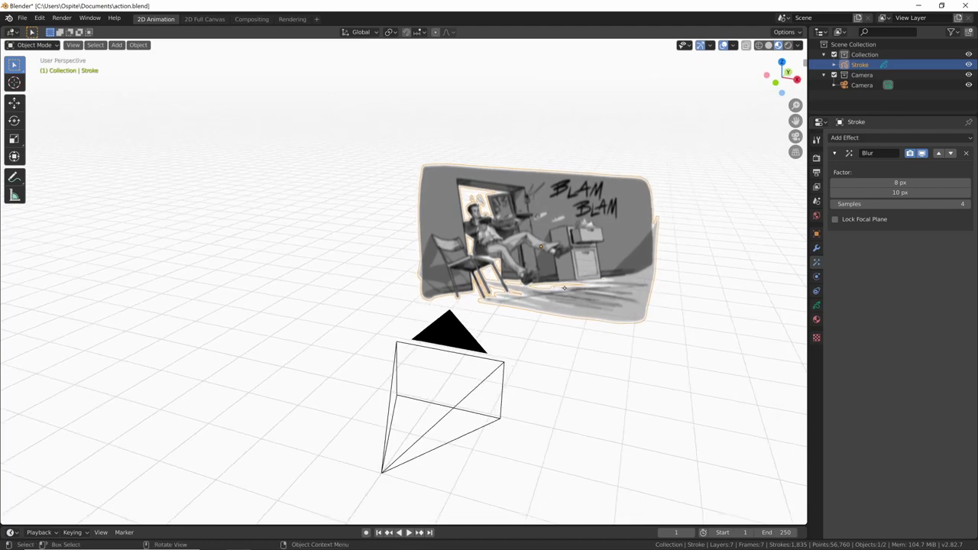
{"action": "key", "text": "KP_0"}
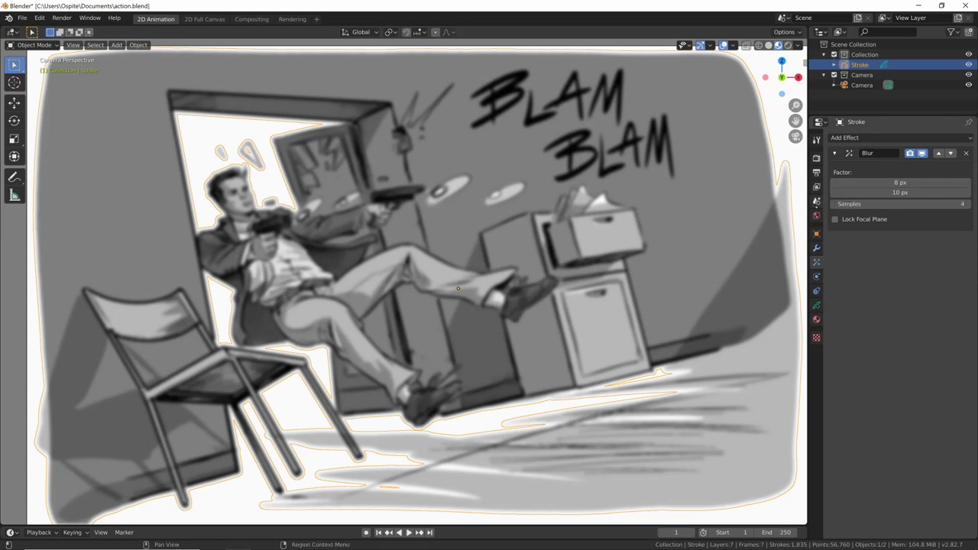
Toggle the Blur viewport preview off and on, then inspect the Object Data settings
{"action": "left_click", "coordinate": [922, 153]}
{"action": "left_click", "coordinate": [922, 153]}
{"action": "left_click", "coordinate": [816, 304]}
{"action": "left_click", "coordinate": [816, 247]}
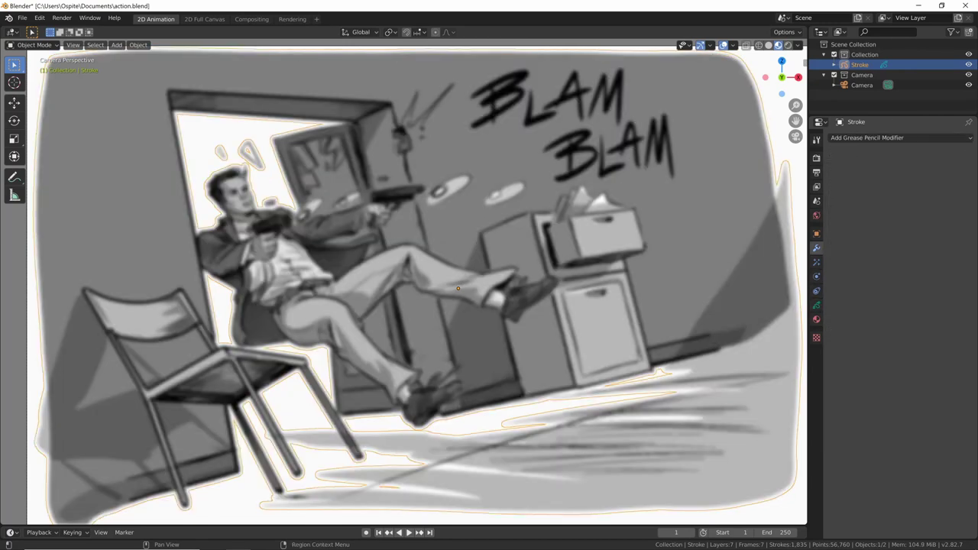
{"action": "left_click", "coordinate": [815, 305]}
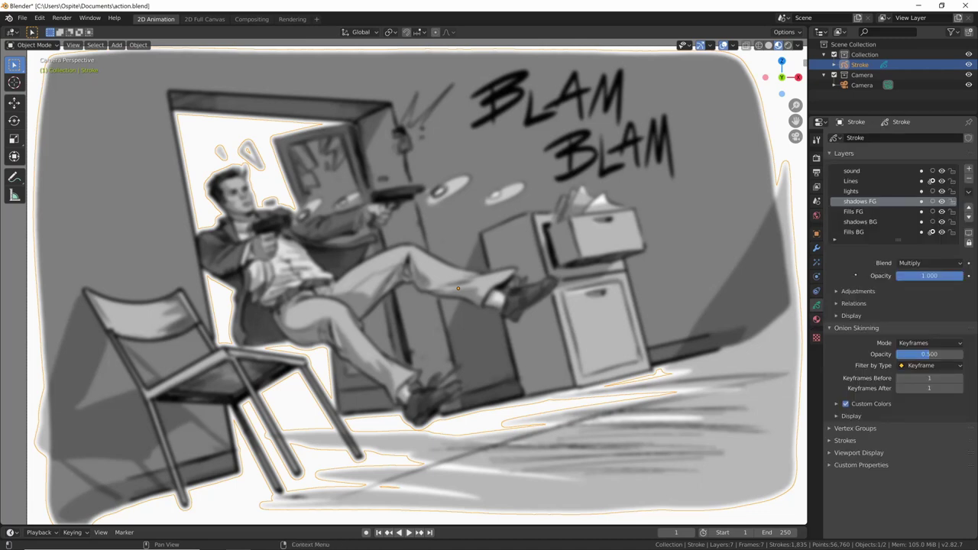
Compare the shadows FG layers and their opacity, then pull the view back
{"action": "left_click", "coordinate": [941, 201]}
{"action": "left_click", "coordinate": [941, 201]}
{"action": "left_click", "coordinate": [941, 191]}
{"action": "left_click", "coordinate": [941, 191]}
{"action": "left_click_drag", "start_coordinate": [944, 275], "coordinate": [953, 275]}
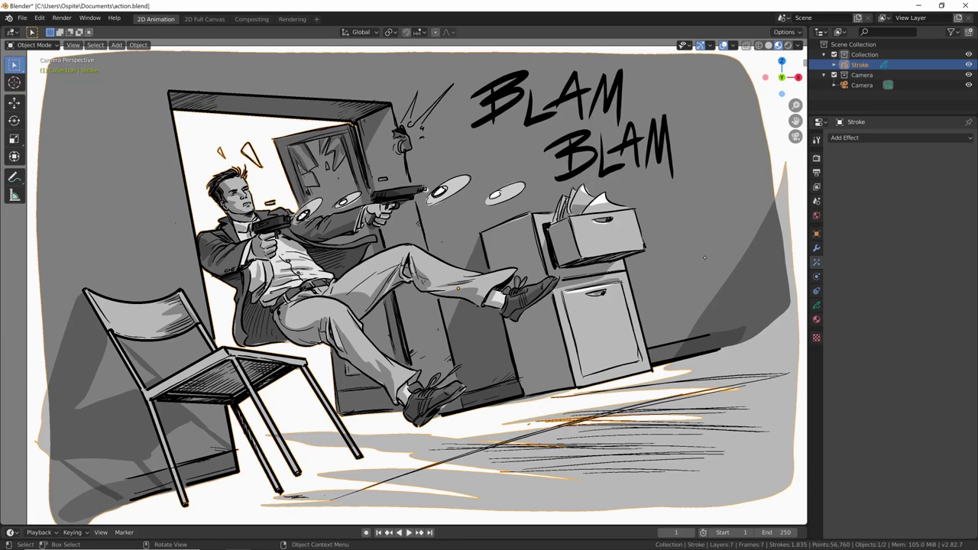
{"action": "mouse_move", "coordinate": [716, 261]}
{"action": "middle_mouse_down", "text": "ctrl"}
{"action": "mouse_move", "coordinate": [637, 311]}
{"action": "mouse_move", "coordinate": [644, 306]}
{"action": "mouse_move", "coordinate": [593, 320]}
{"action": "mouse_move", "coordinate": [580, 298]}
{"action": "mouse_move", "coordinate": [670, 292]}
{"action": "middle_mouse_up", "text": "ctrl"}
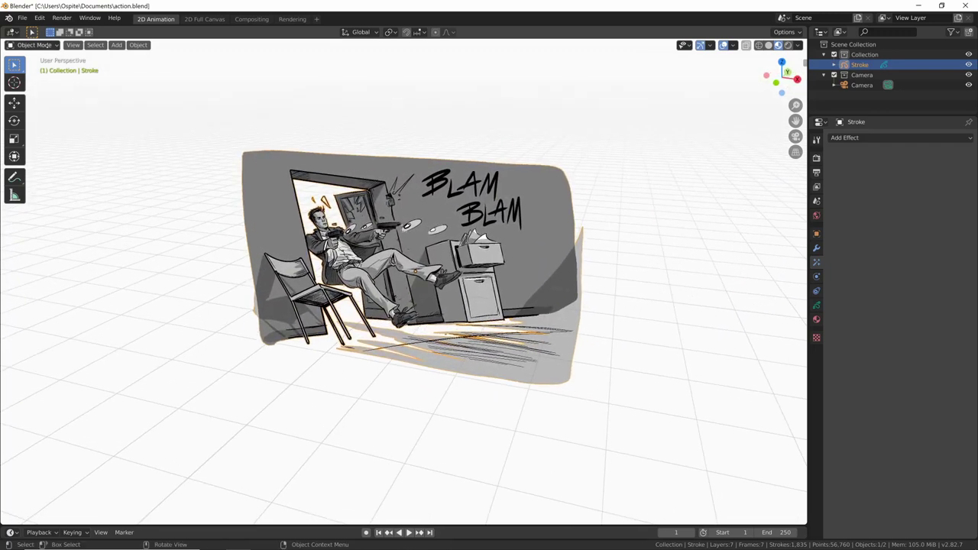
{"action": "left_click", "coordinate": [55, 46]}
{"action": "left_click", "coordinate": [55, 45]}
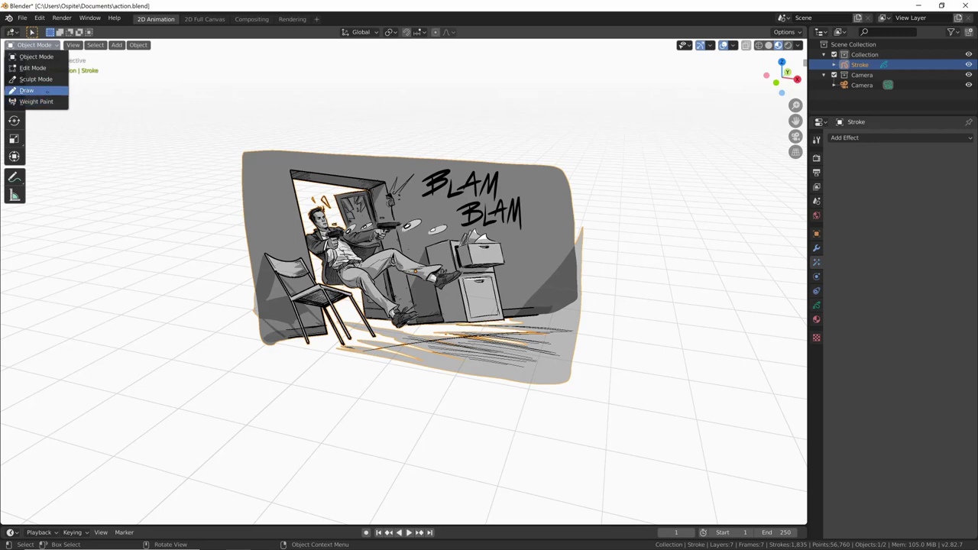
Enter Draw mode in camera view with the sketch material and F Pencil brush
{"action": "left_click", "coordinate": [47, 92]}
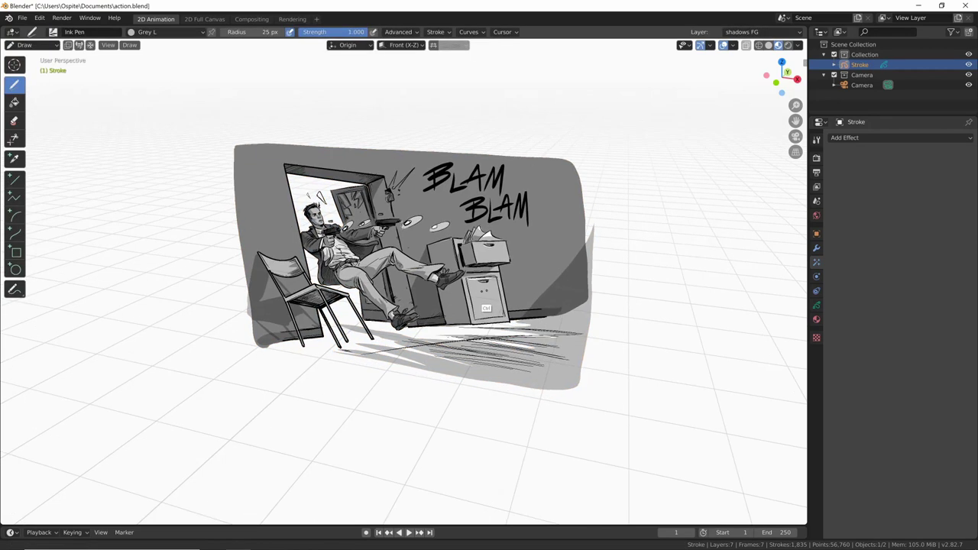
{"action": "middle_click_drag", "start_coordinate": [455, 316], "coordinate": [428, 306]}
{"action": "key", "text": "KP_0"}
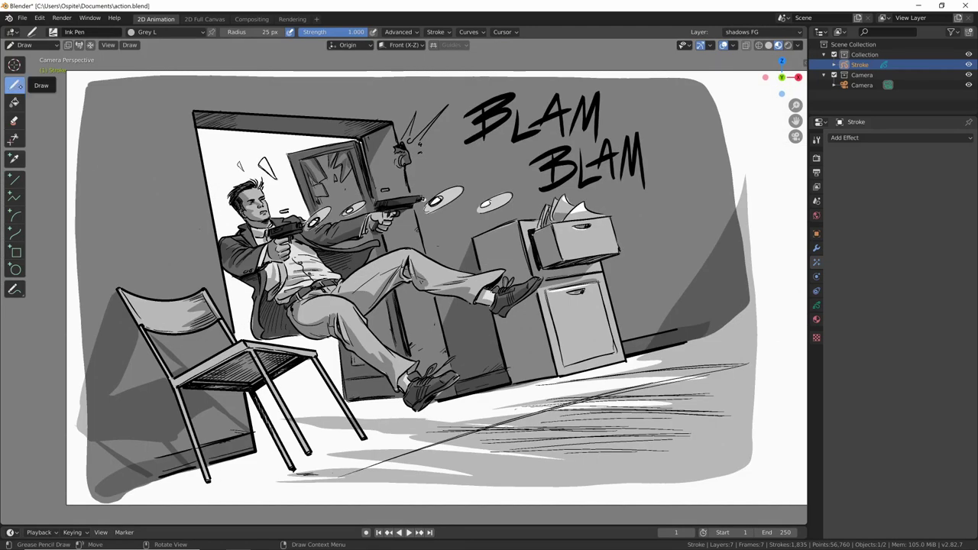
{"action": "left_click", "coordinate": [168, 31]}
{"action": "left_click", "coordinate": [122, 90]}
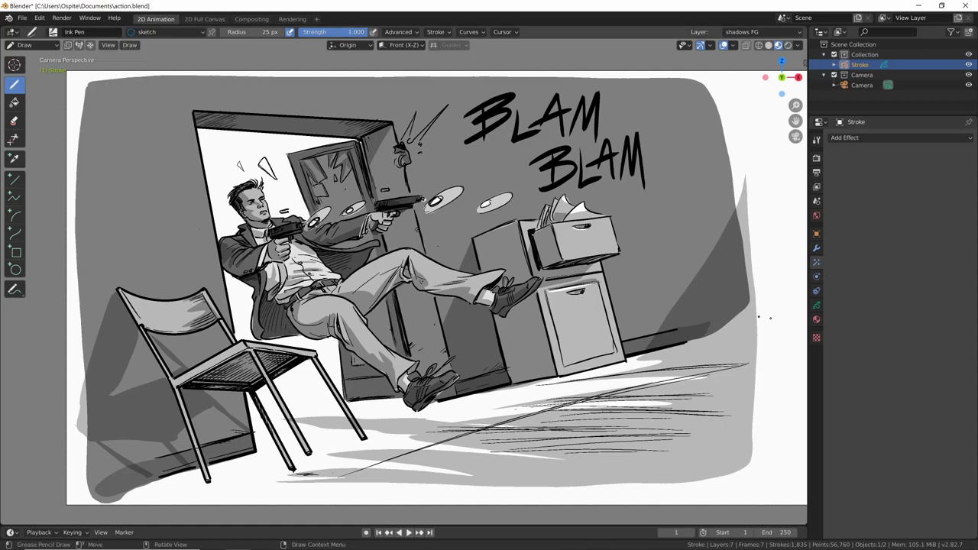
{"action": "left_click", "coordinate": [816, 319]}
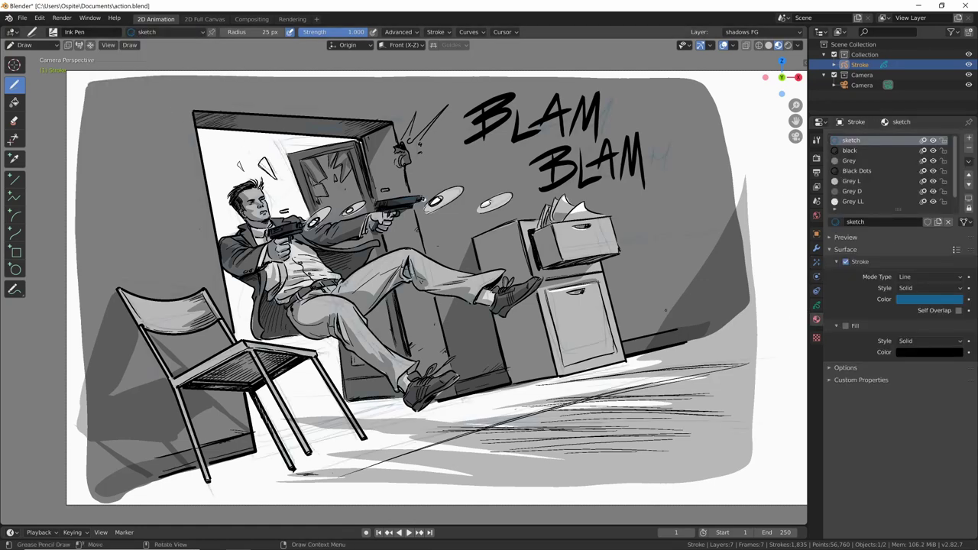
{"action": "left_click", "coordinate": [52, 31]}
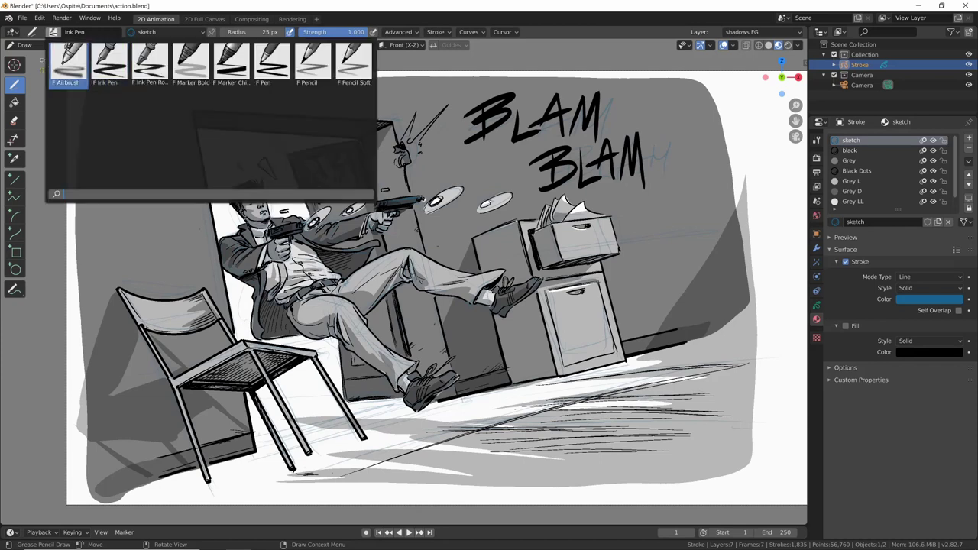
{"action": "left_click", "coordinate": [312, 63]}
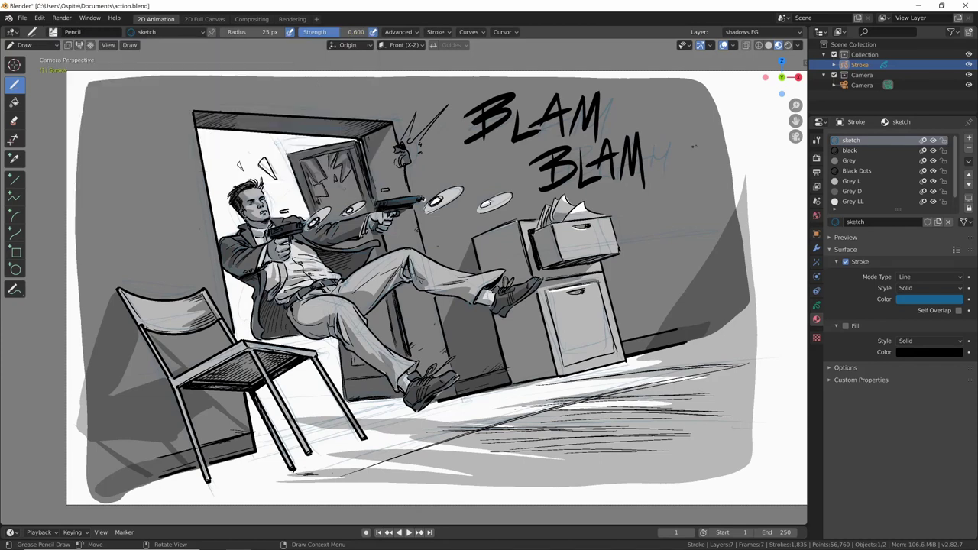
Draw test hatching beside BLAM BLAM, undo it, and review the layer and material lists
{"action": "left_click_drag", "start_coordinate": [675, 153], "coordinate": [718, 207]}
{"action": "left_click_drag", "start_coordinate": [722, 161], "coordinate": [752, 174]}
{"action": "mouse_move", "coordinate": [703, 182]}
{"action": "left_mouse_down"}
{"action": "mouse_move", "coordinate": [744, 193]}
{"action": "mouse_move", "coordinate": [756, 183]}
{"action": "left_mouse_up"}
{"action": "left_click_drag", "start_coordinate": [697, 190], "coordinate": [733, 201]}
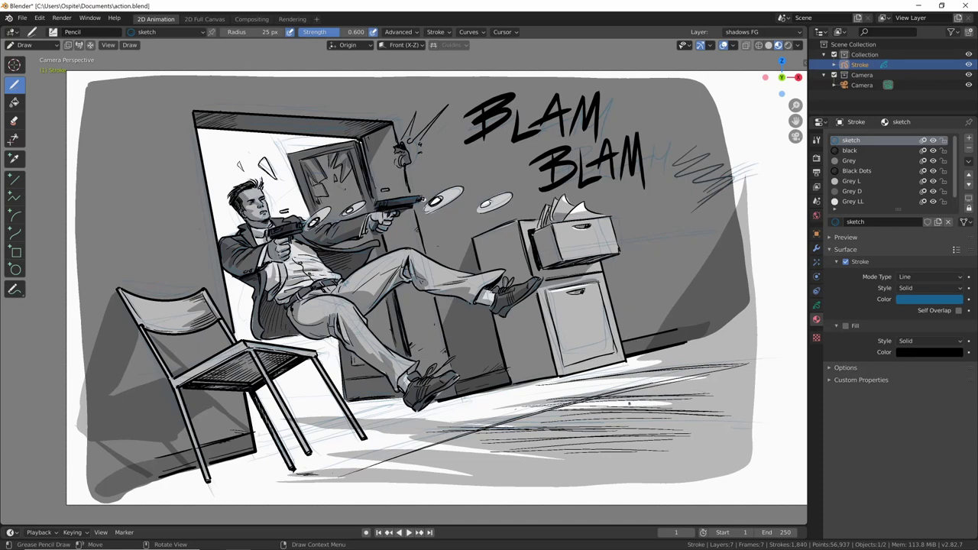
{"action": "key", "text": "ctrl+z"}
{"action": "key", "text": "ctrl+z"}
{"action": "key", "text": "ctrl+z"}
{"action": "key", "text": "ctrl+z"}
{"action": "key", "text": "ctrl+z"}
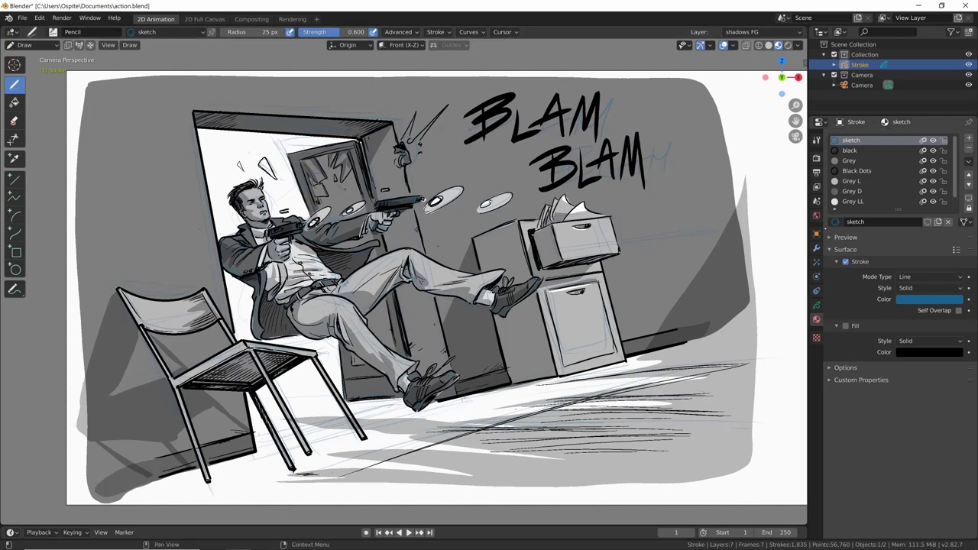
{"action": "left_click", "coordinate": [816, 305]}
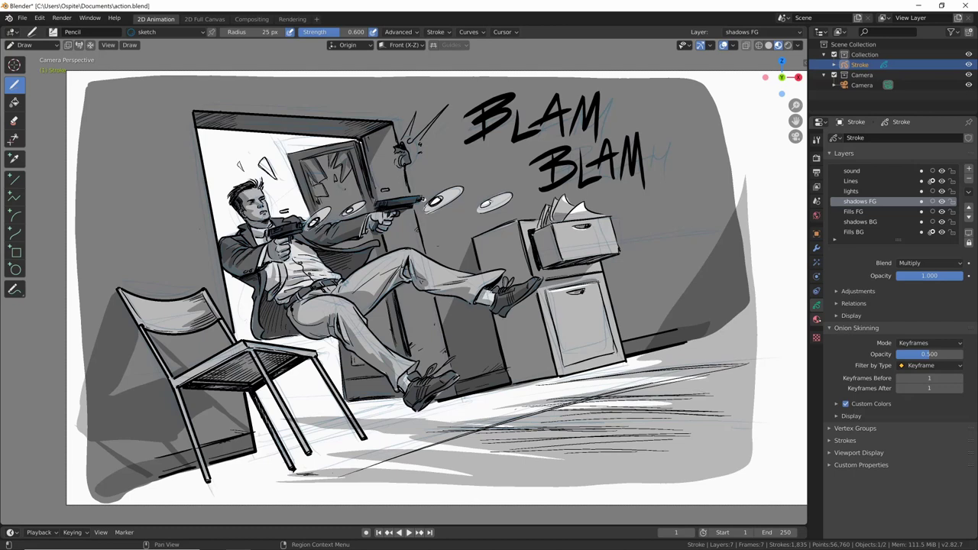
{"action": "left_click", "coordinate": [817, 319]}
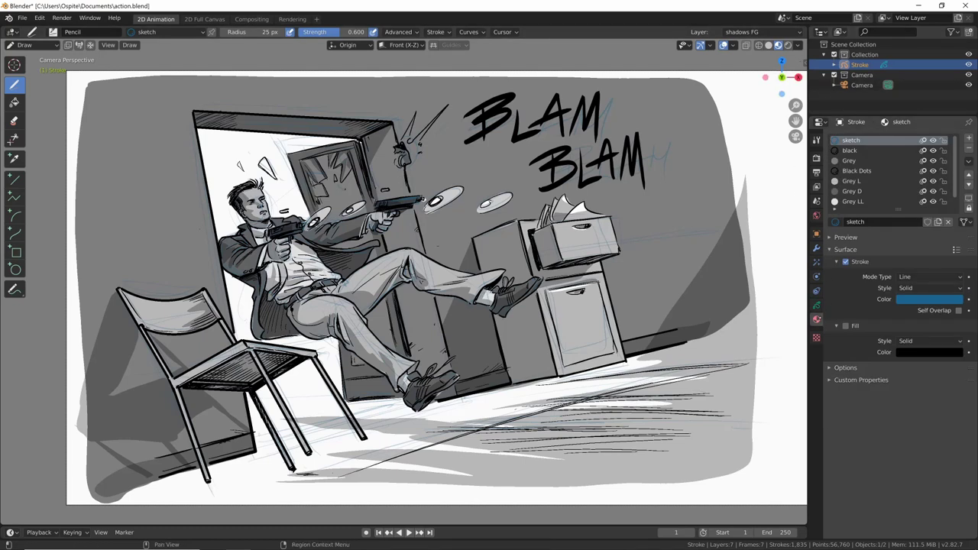
Check the Lines layer's strokes by toggling visibility, then make Lines the active drawing layer
{"action": "left_click", "coordinate": [816, 304]}
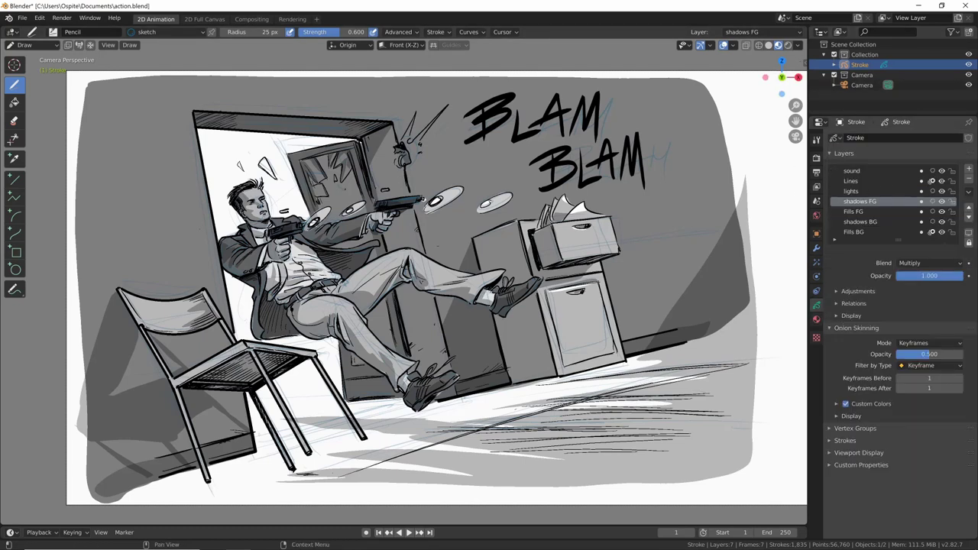
{"action": "left_click", "coordinate": [941, 181]}
{"action": "left_click", "coordinate": [941, 180]}
{"action": "left_click", "coordinate": [941, 180]}
{"action": "left_click", "coordinate": [941, 181]}
{"action": "left_click", "coordinate": [764, 32]}
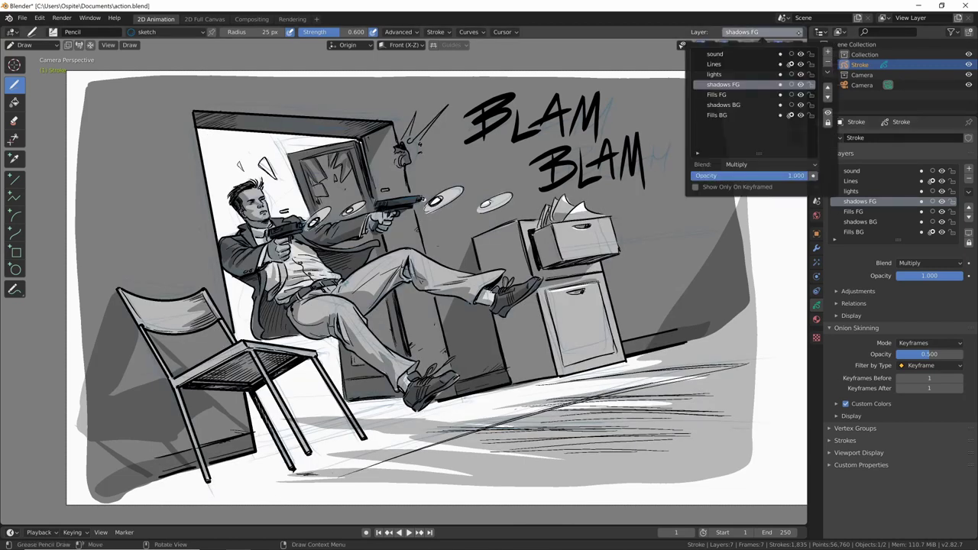
{"action": "left_click", "coordinate": [715, 64]}
Draw a test stroke beside BLAM BLAM, undo it, and bring up the mode pie
{"action": "left_click_drag", "start_coordinate": [734, 165], "coordinate": [747, 206]}
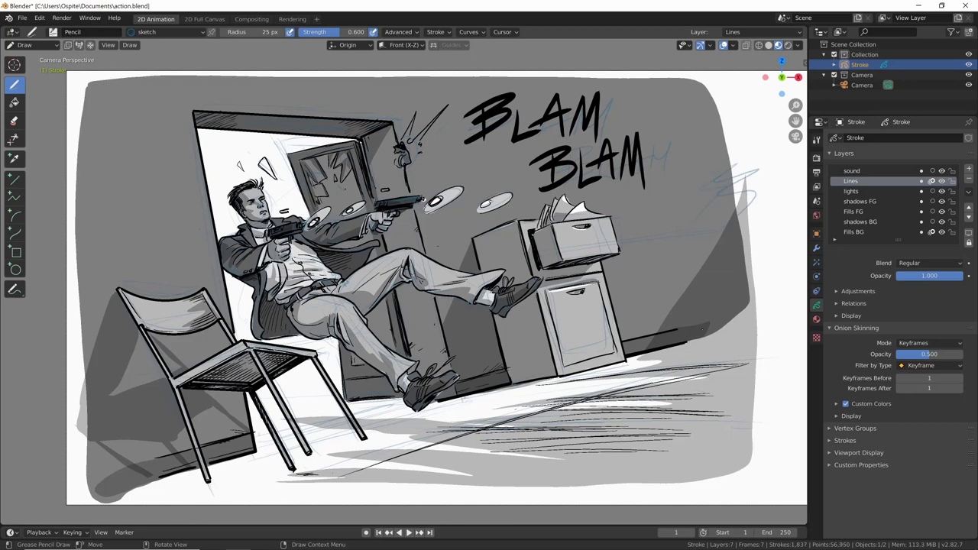
{"action": "key", "text": "ctrl+z"}
{"action": "key", "text": "ctrl+z"}
{"action": "left_click", "coordinate": [38, 44]}
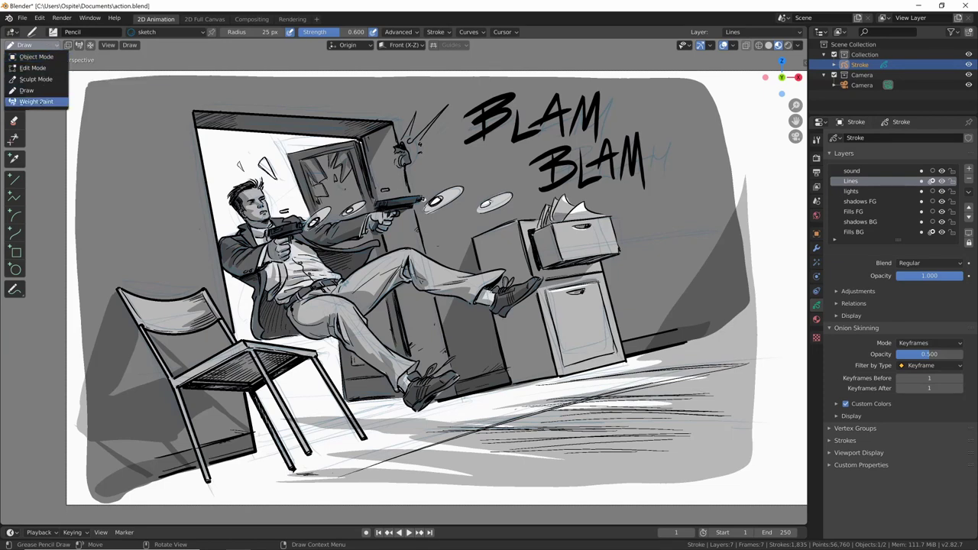
{"action": "key", "text": "Escape"}
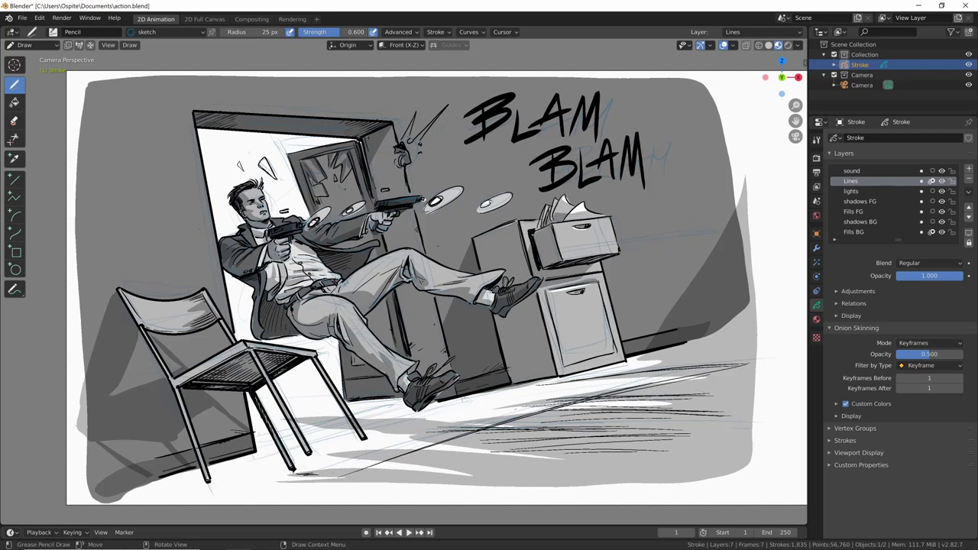
{"action": "key", "text": "ctrl+Tab"}
{"action": "key", "text": "ctrl+Tab"}
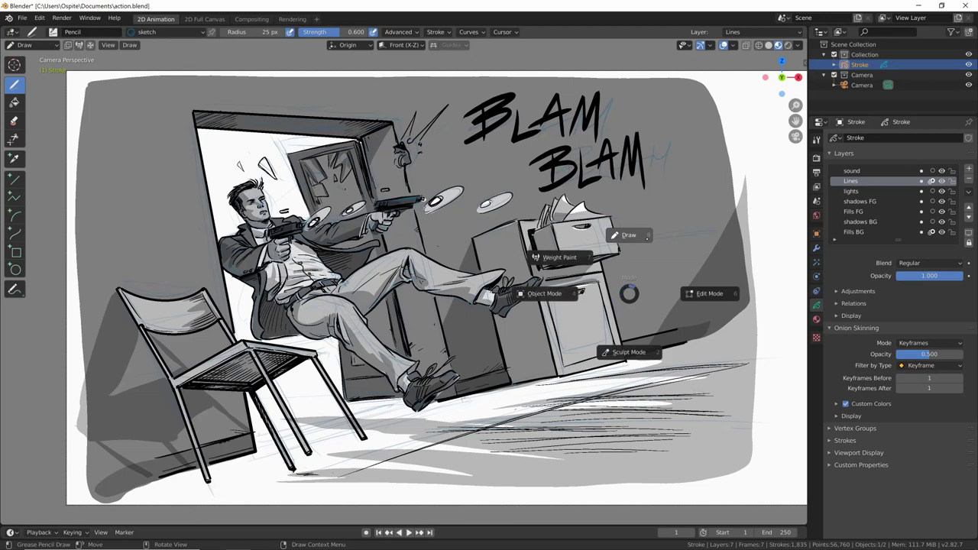
Toggle between Object and Draw mode with the Ctrl+Tab pie, ending in Object Mode
{"action": "left_click", "coordinate": [569, 293]}
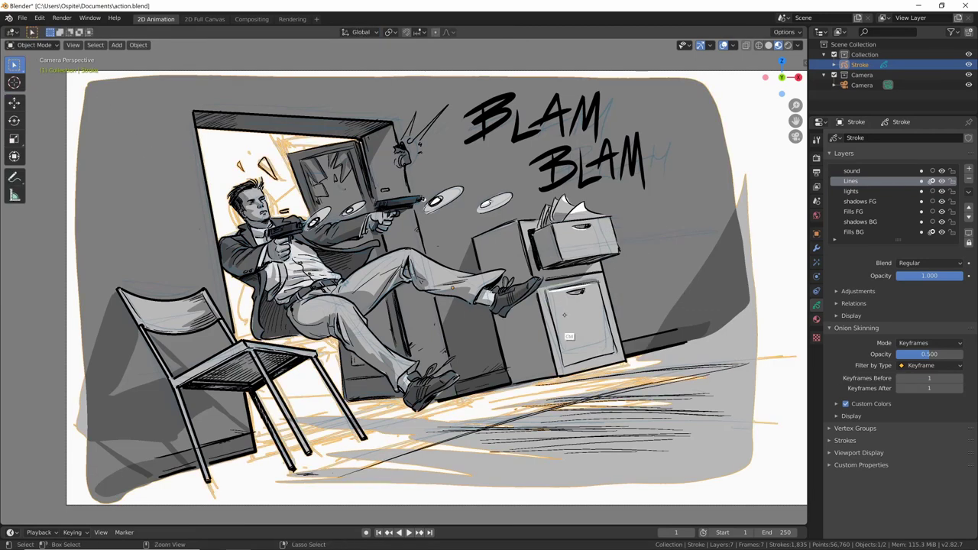
{"action": "key", "text": "ctrl+Tab"}
{"action": "left_click", "coordinate": [568, 264]}
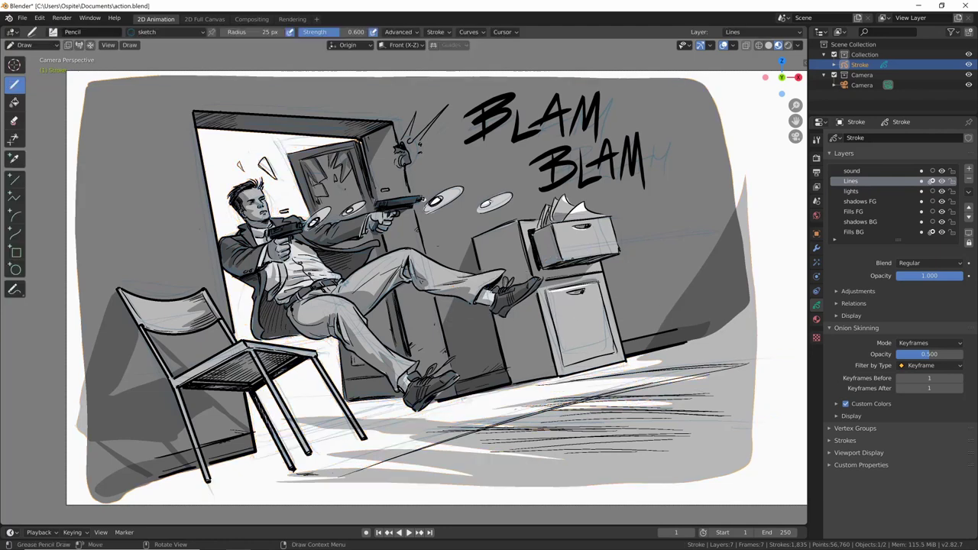
{"action": "key", "text": "ctrl+Tab"}
{"action": "left_click", "coordinate": [491, 258]}
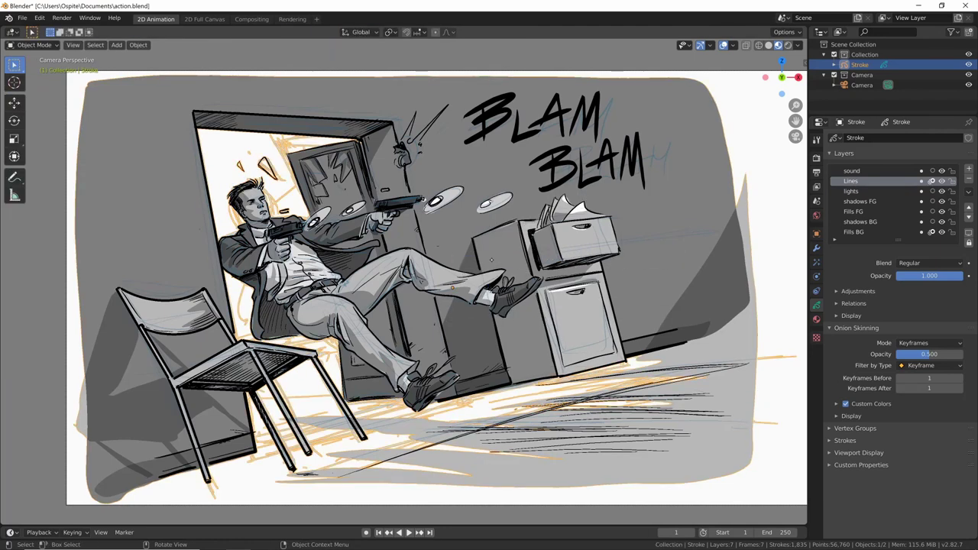
Hide the orange sketch material and make the black material active
{"action": "left_click", "coordinate": [816, 319]}
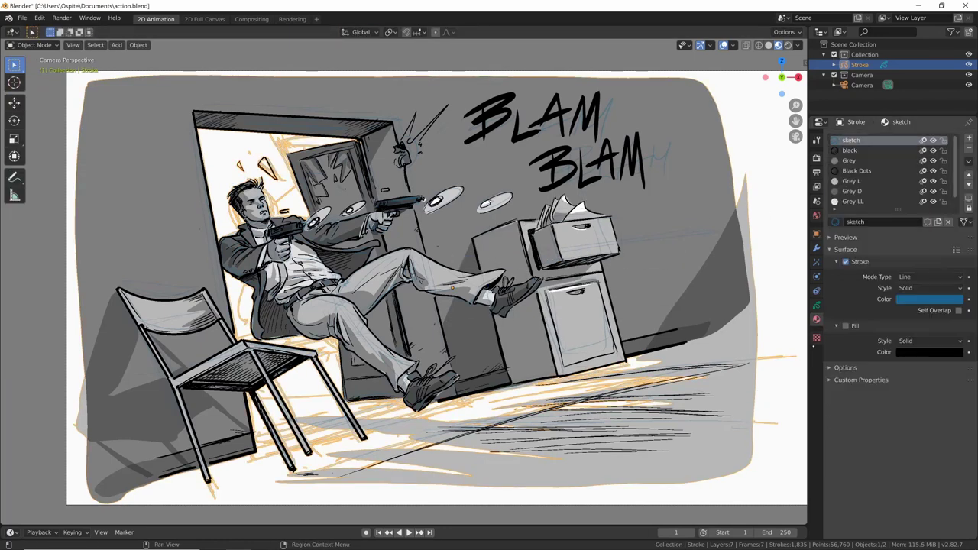
{"action": "left_click", "coordinate": [932, 140]}
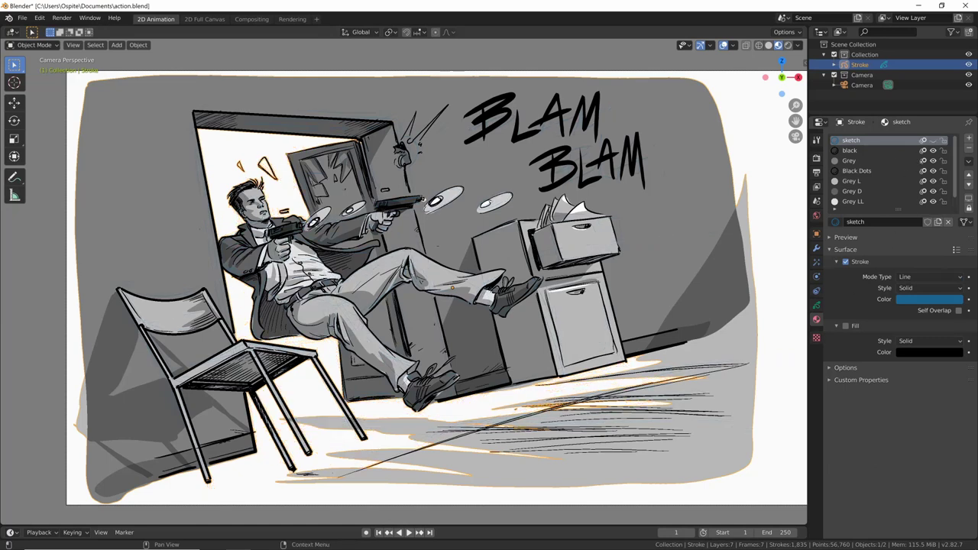
{"action": "left_click", "coordinate": [865, 152]}
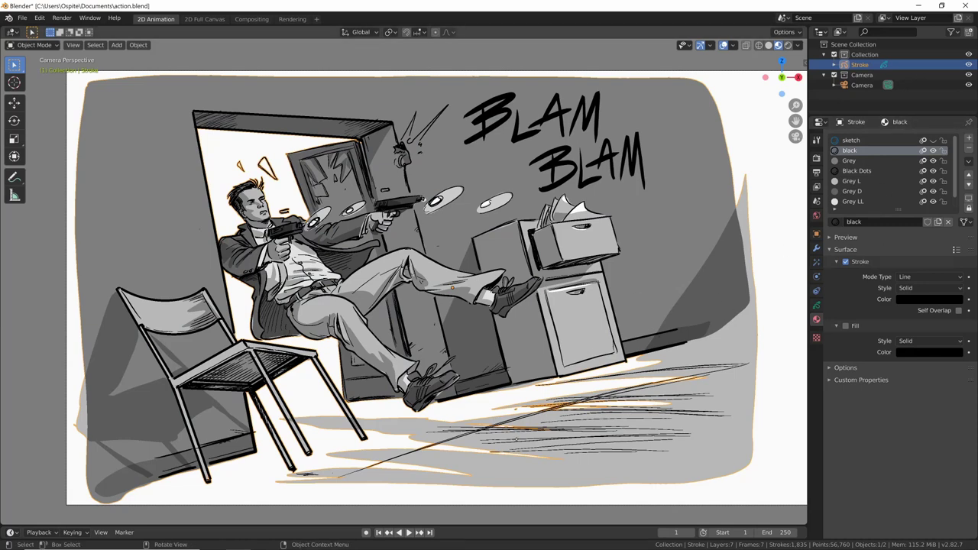
Cycle the Stroke object through Sculpt Mode into Edit Mode with the mode pie
{"action": "key", "text": "ctrl+Tab"}
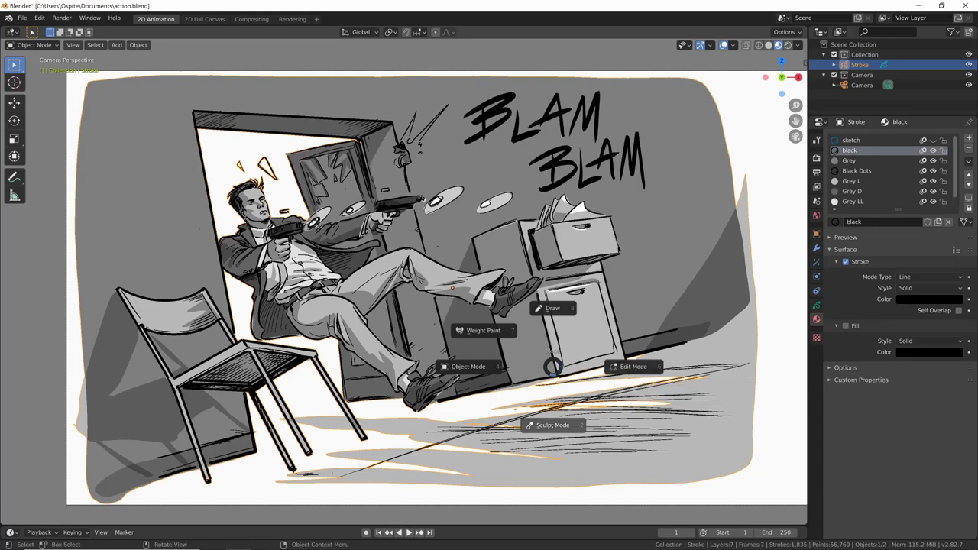
{"action": "left_click", "coordinate": [543, 426]}
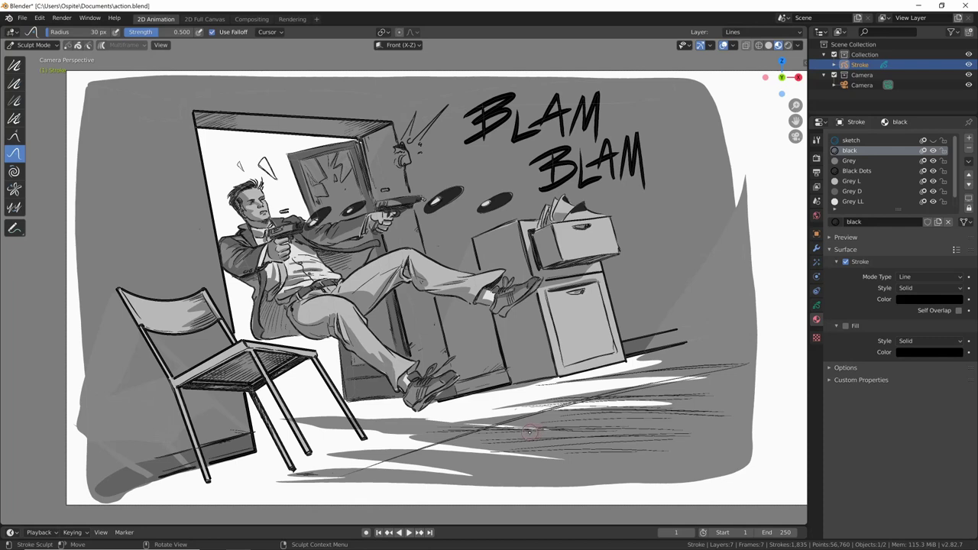
{"action": "key", "text": "ctrl+Tab"}
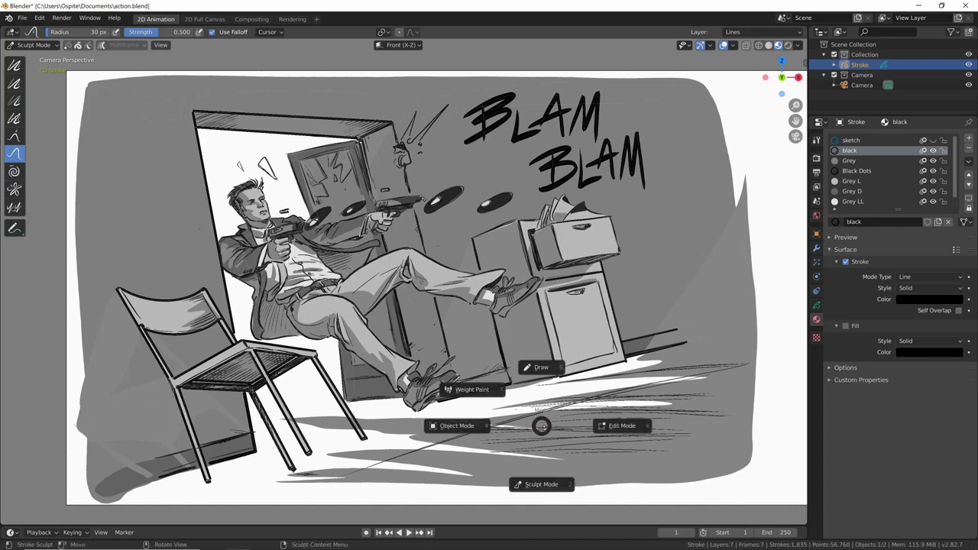
{"action": "left_click", "coordinate": [618, 426]}
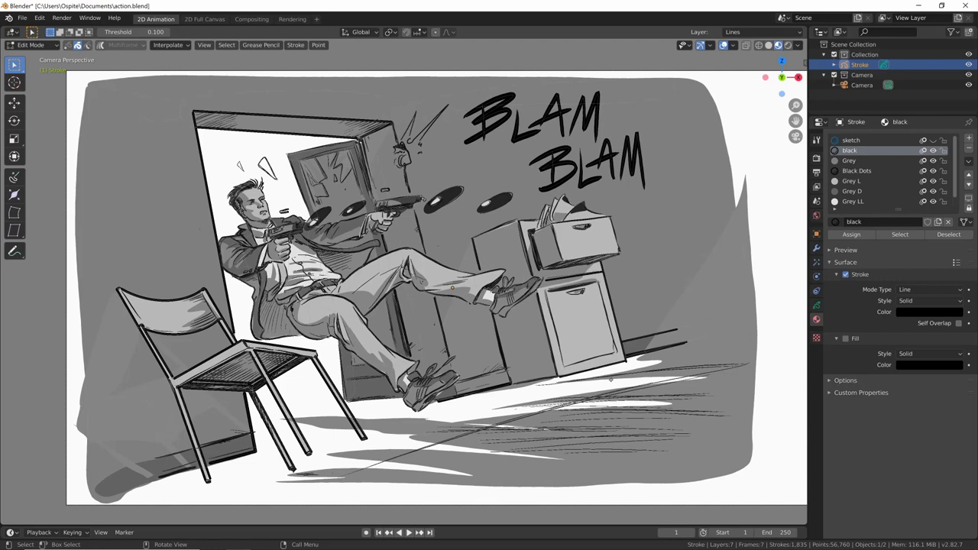
{"action": "key", "text": "ctrl+Tab"}
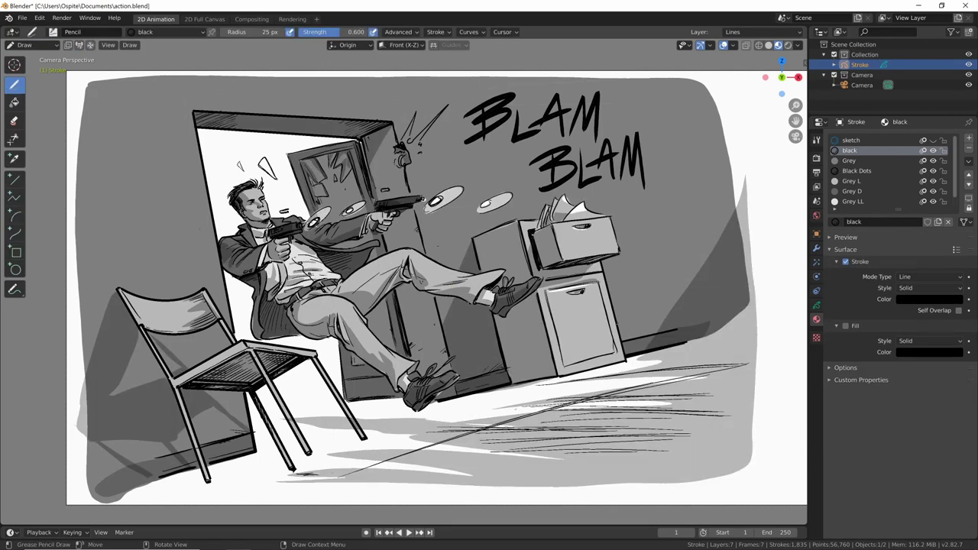
Make the lights layer, then the shadows FG layer, active and enter Sculpt Mode
{"action": "left_click", "coordinate": [816, 306]}
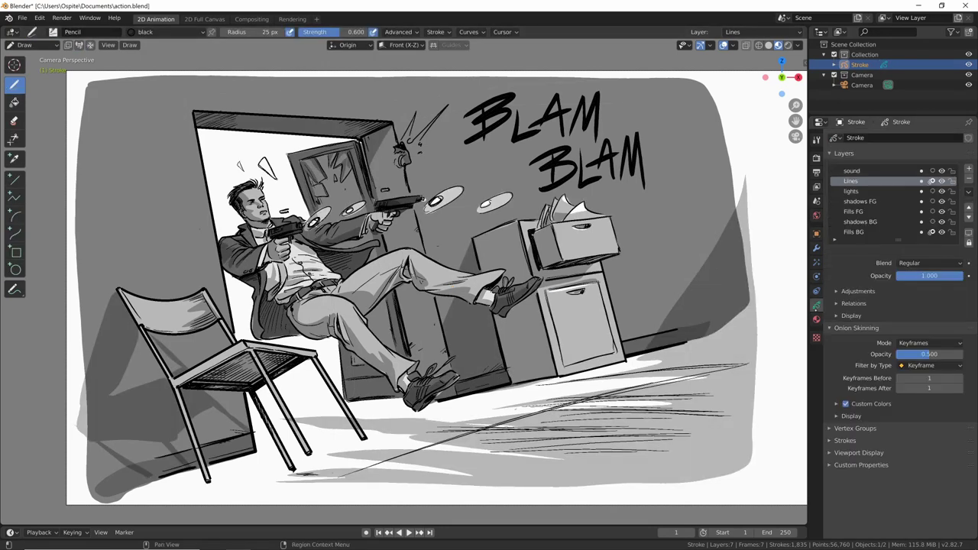
{"action": "left_click", "coordinate": [851, 191]}
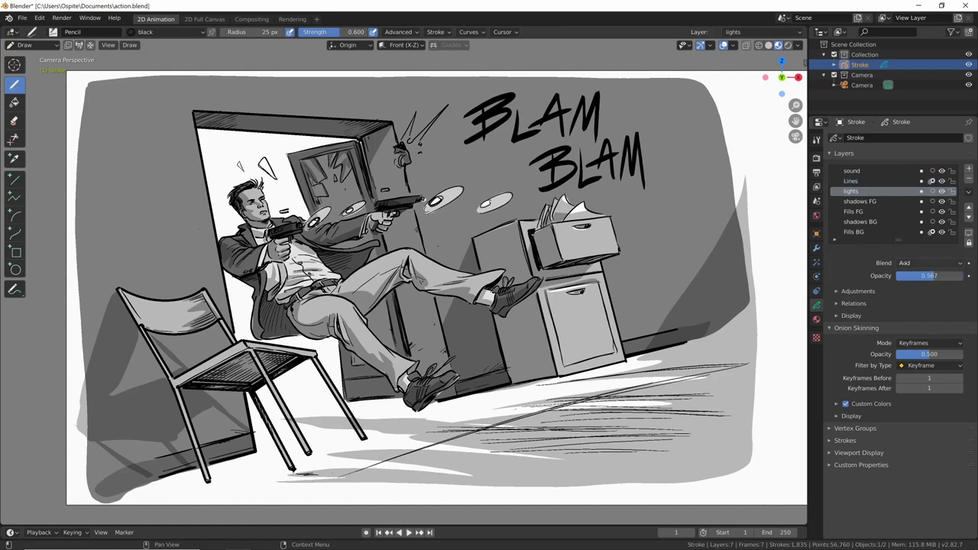
{"action": "left_click", "coordinate": [860, 201]}
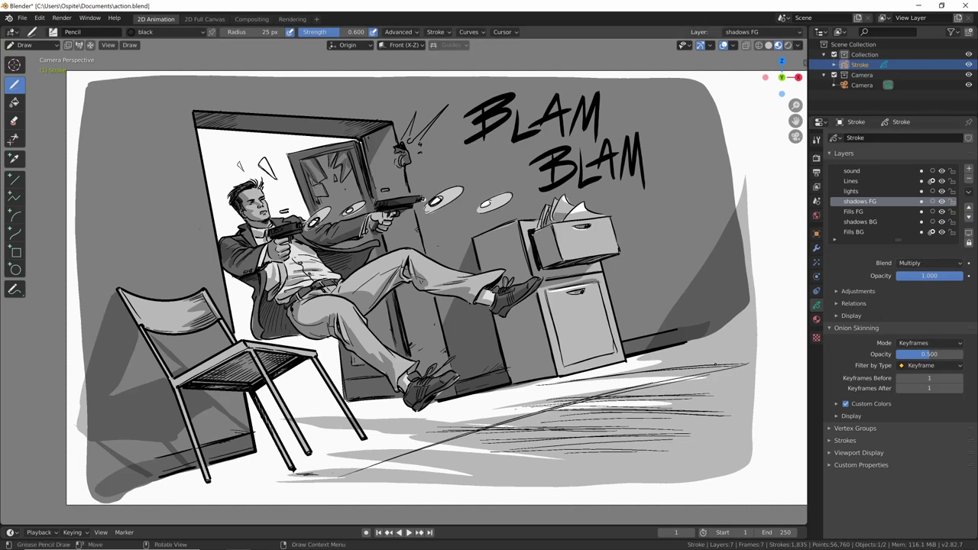
{"action": "key", "text": "ctrl+Tab"}
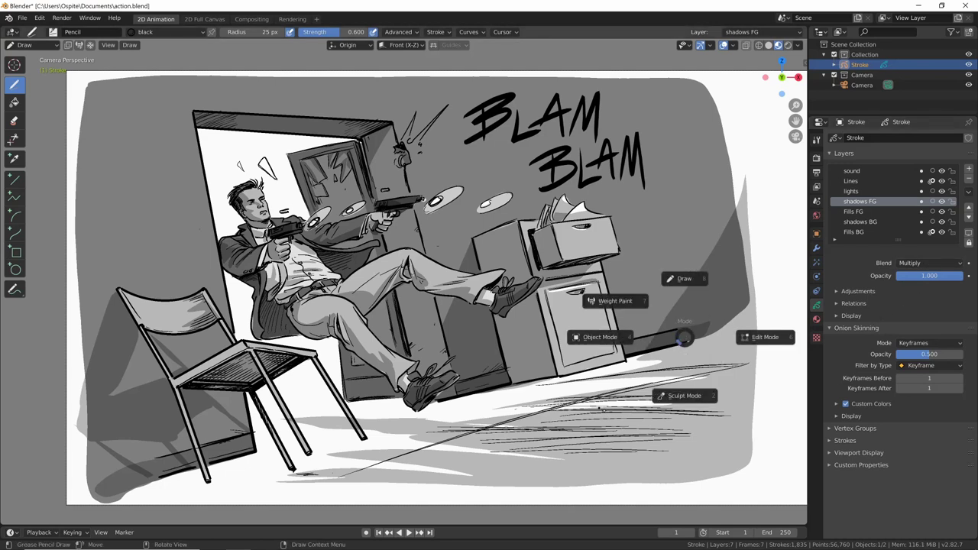
{"action": "left_click", "coordinate": [684, 395]}
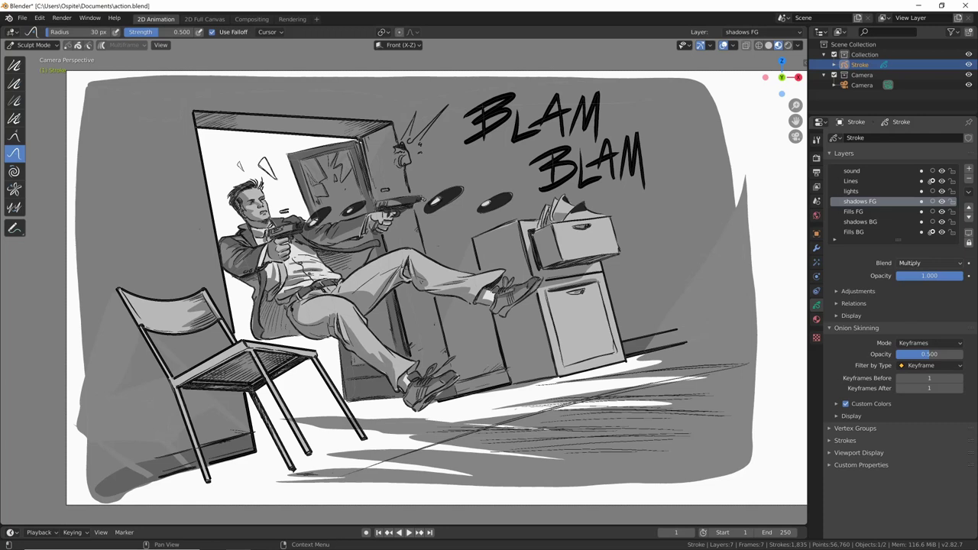
Reactivate the lights layer and cycle through Object, Draw and Sculpt modes
{"action": "left_click", "coordinate": [851, 191]}
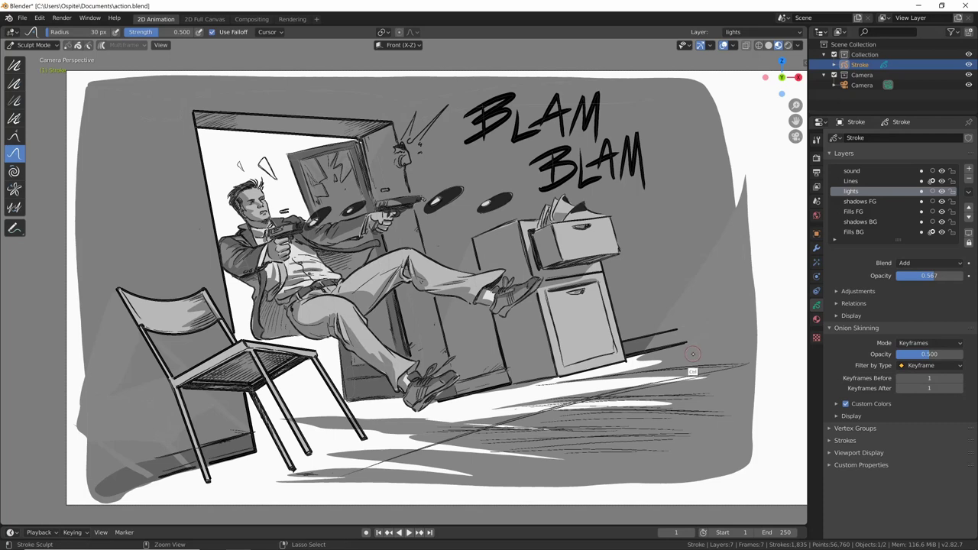
{"action": "key", "text": "ctrl+Tab"}
{"action": "left_click", "coordinate": [646, 380]}
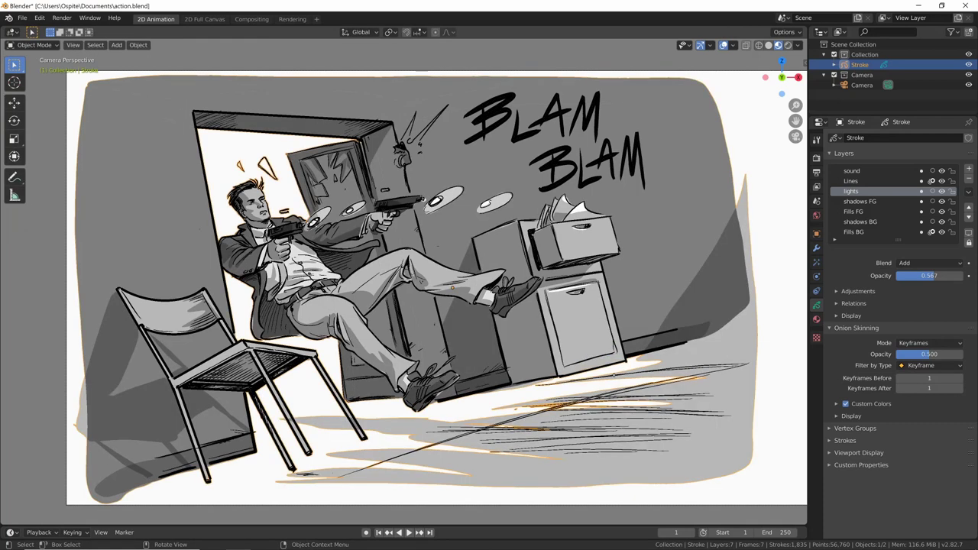
{"action": "key", "text": "ctrl+Tab"}
{"action": "left_click", "coordinate": [613, 317]}
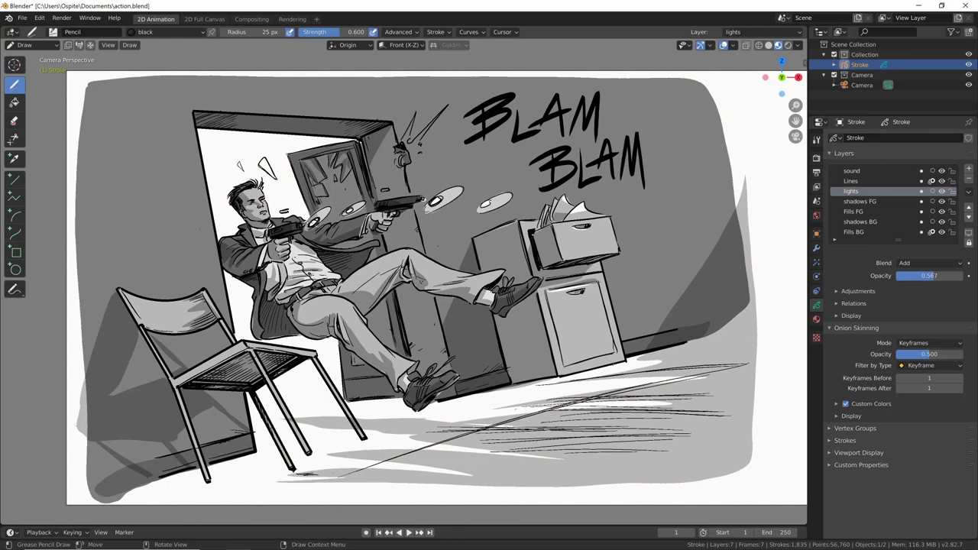
{"action": "key", "text": "ctrl+Tab"}
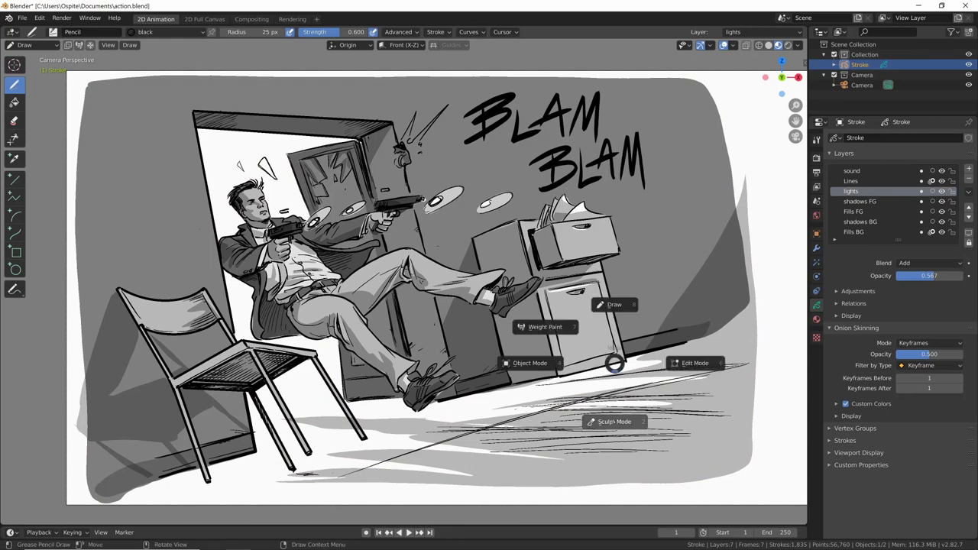
{"action": "left_click", "coordinate": [613, 421]}
Switch to Edit Mode and back to Sculpt Mode, then expand the layer's Viewport Display settings
{"action": "key", "text": "ctrl+Tab"}
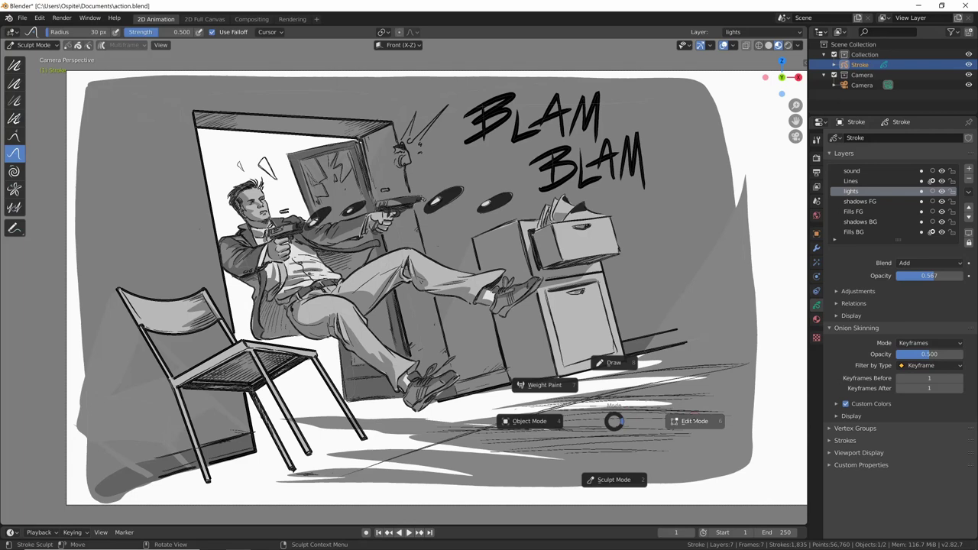
{"action": "left_click", "coordinate": [694, 421]}
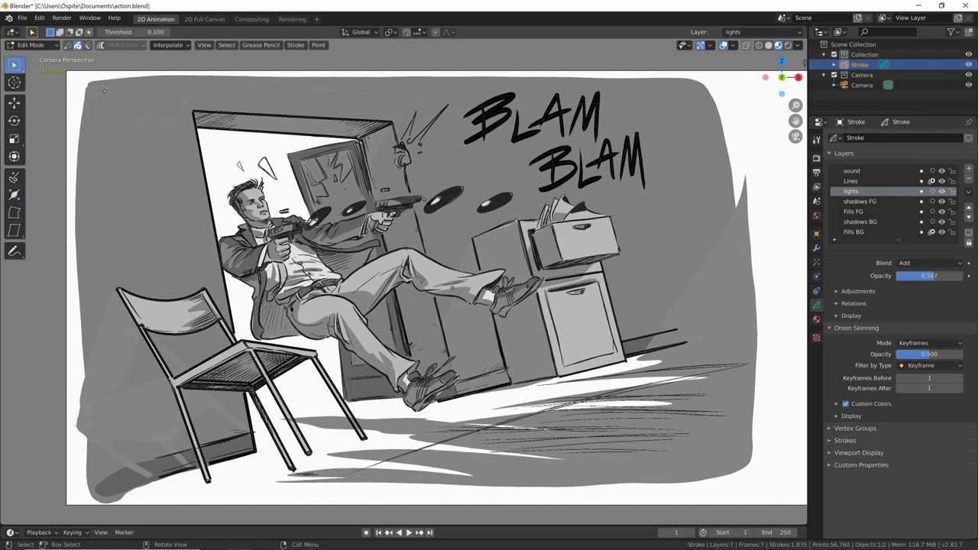
{"action": "key", "text": "ctrl+Tab"}
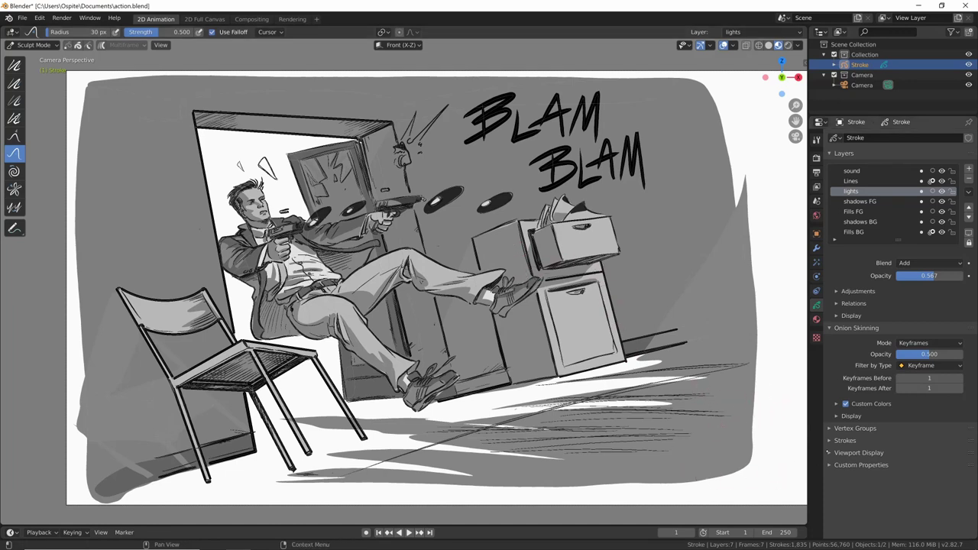
{"action": "left_click", "coordinate": [859, 452]}
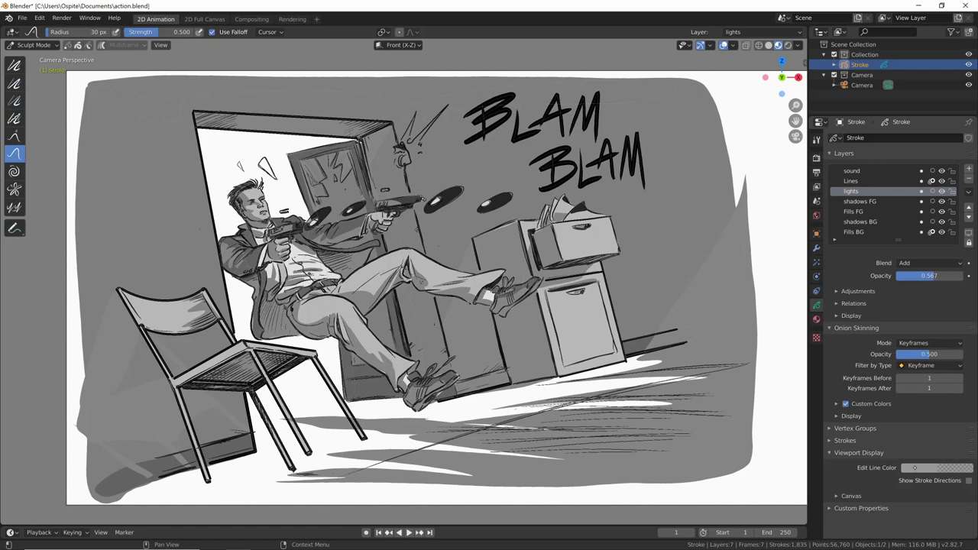
Set the layer's Edit Line Color to green with an alpha of 0.5
{"action": "left_click", "coordinate": [914, 468]}
{"action": "left_click", "coordinate": [904, 331]}
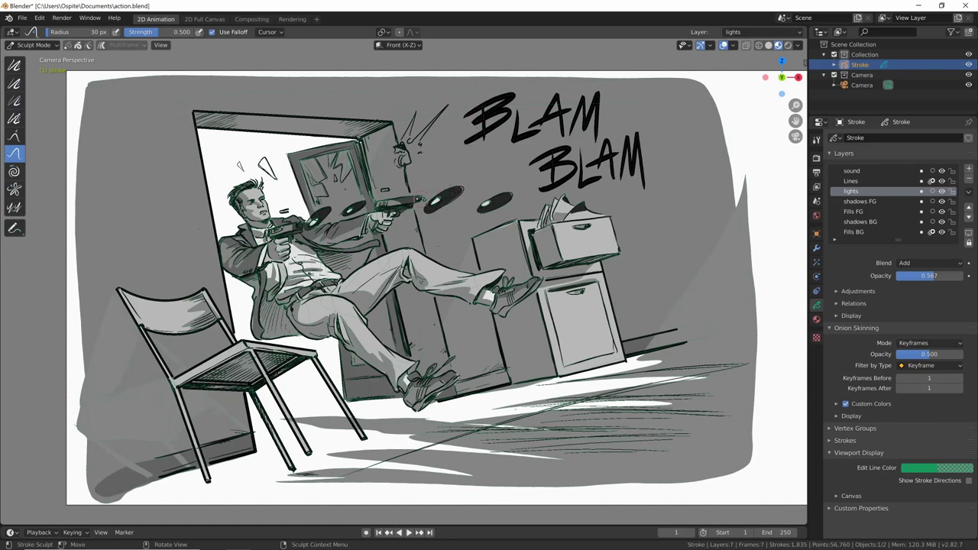
{"action": "left_click", "coordinate": [938, 468]}
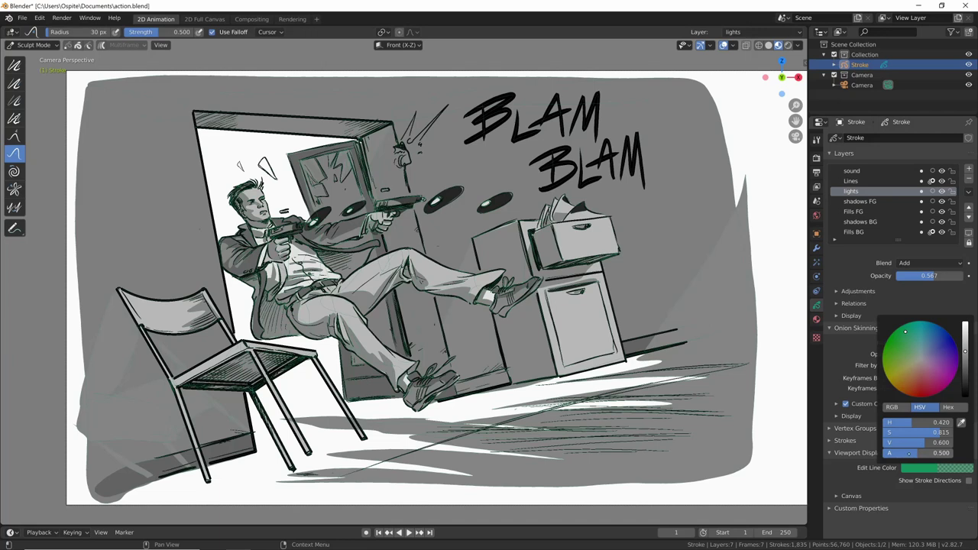
{"action": "left_click_drag", "start_coordinate": [923, 453], "coordinate": [890, 453]}
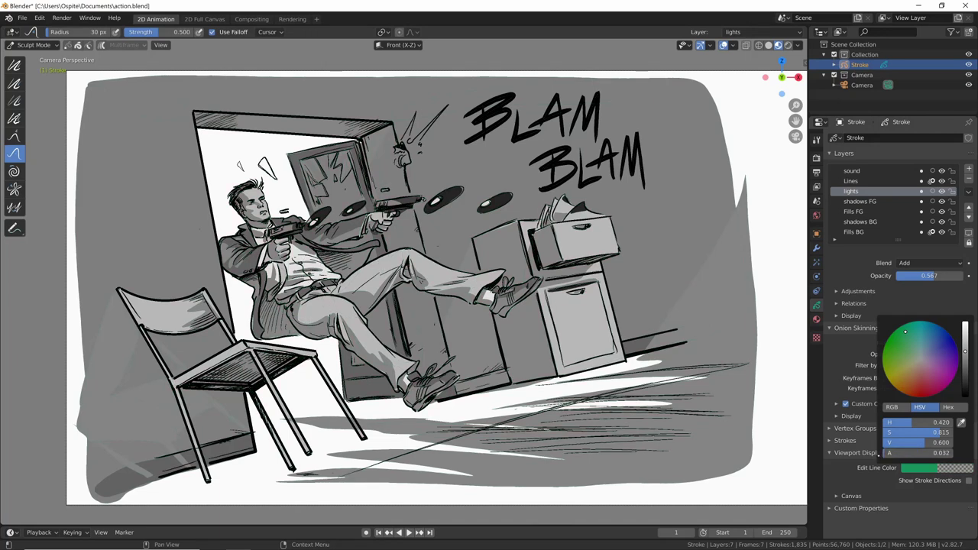
{"action": "left_click_drag", "start_coordinate": [923, 453], "coordinate": [933, 453]}
{"action": "left_click", "coordinate": [934, 453]}
{"action": "type", "text": "0.5"}
{"action": "key", "text": "Return"}
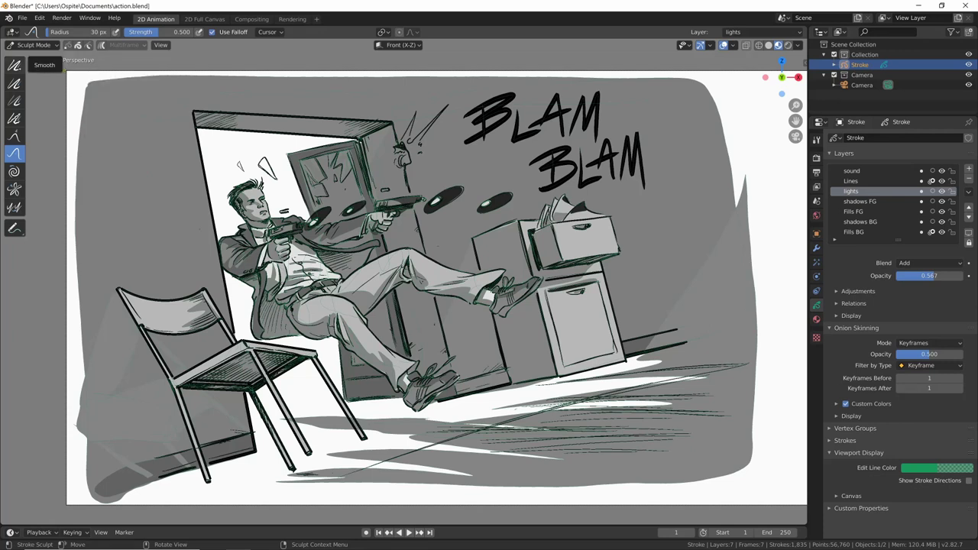
Sculpt the door-frame corner, then Randomize the door edge, gun, leg and cabinet strokes
{"action": "key", "text": "f"}
{"action": "left_click", "coordinate": [360, 126]}
{"action": "left_click_drag", "start_coordinate": [359, 124], "coordinate": [298, 144]}
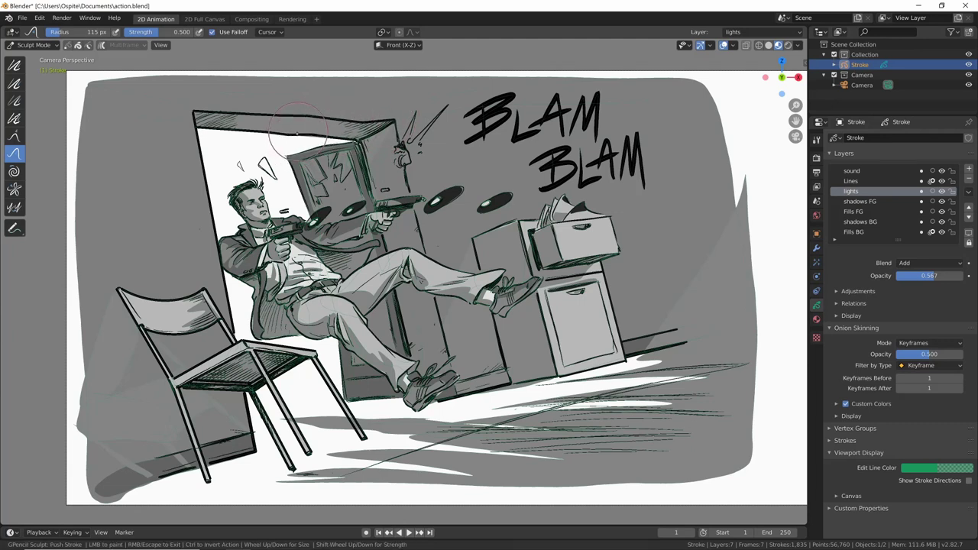
{"action": "key", "text": "r"}
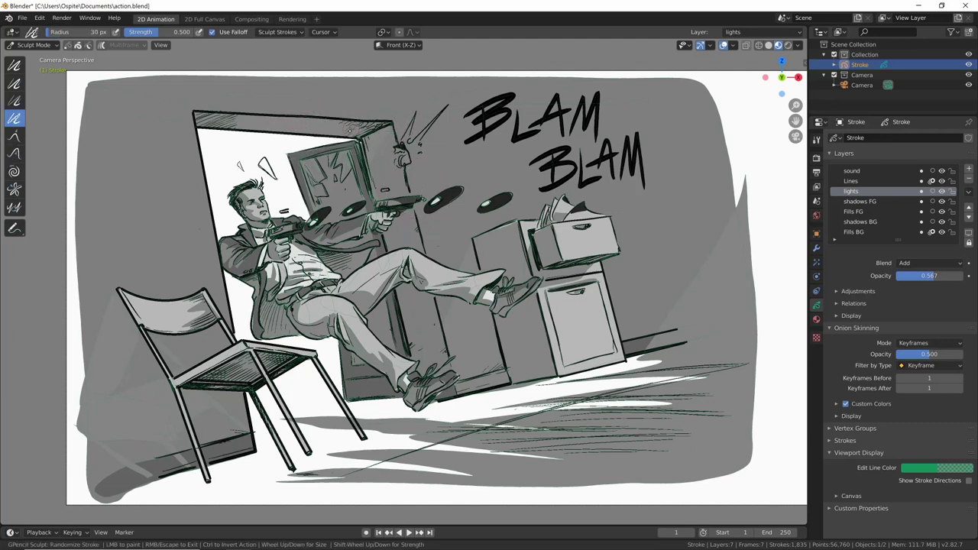
{"action": "left_click_drag", "start_coordinate": [365, 149], "coordinate": [436, 201]}
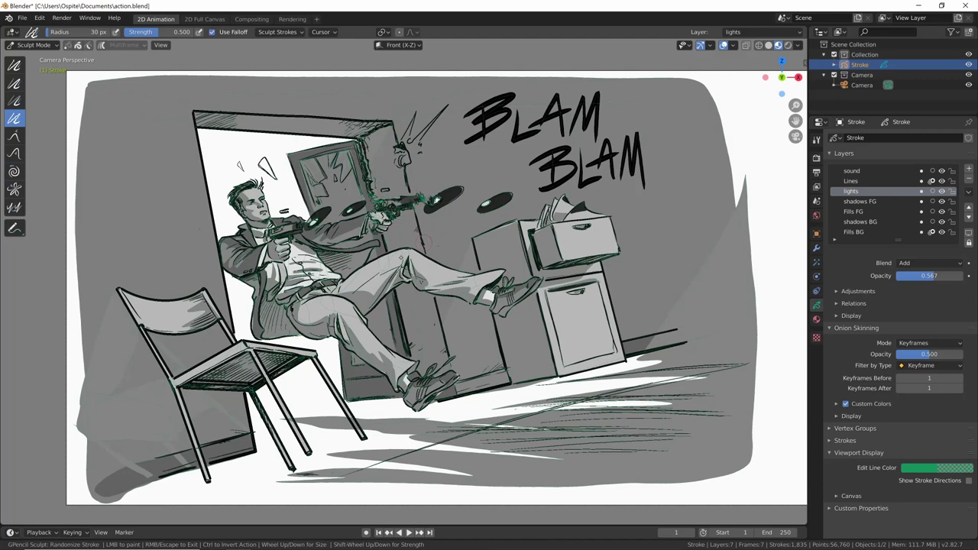
{"action": "mouse_move", "coordinate": [417, 282]}
{"action": "left_mouse_down"}
{"action": "mouse_move", "coordinate": [504, 298]}
{"action": "mouse_move", "coordinate": [580, 284]}
{"action": "left_mouse_up"}
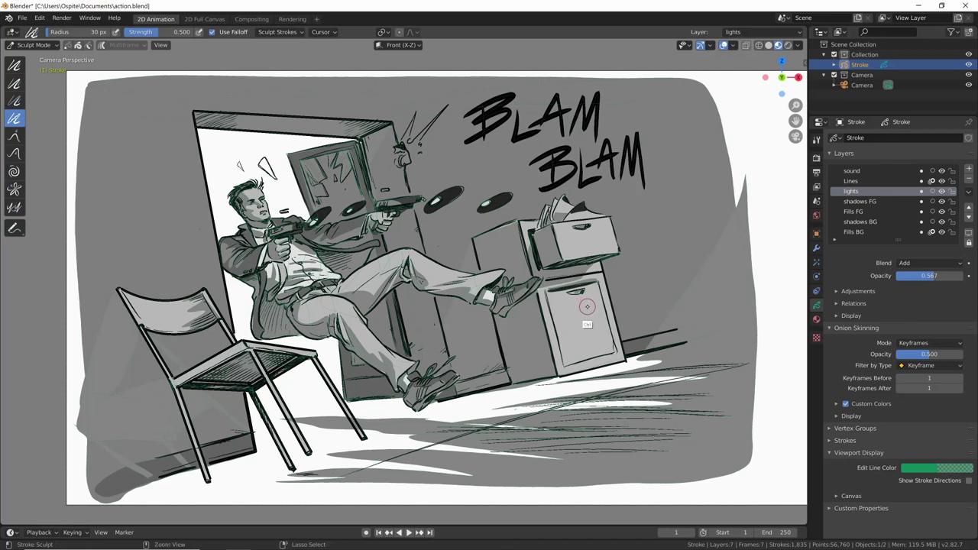
Maximize the view, enter Edit Mode, and move the upper BLAM lettering left
{"action": "key", "text": "ctrl+space"}
{"action": "key", "text": "ctrl+Tab"}
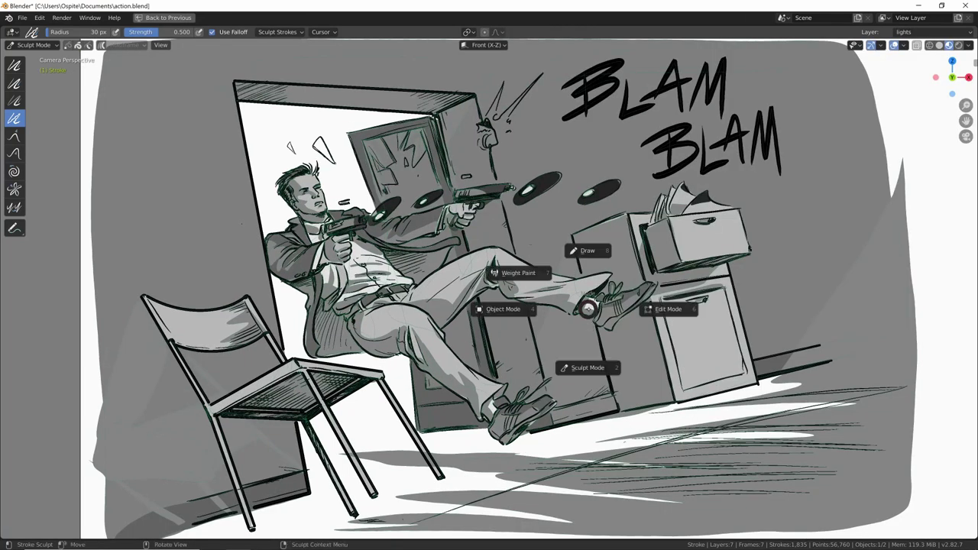
{"action": "left_click", "coordinate": [649, 333]}
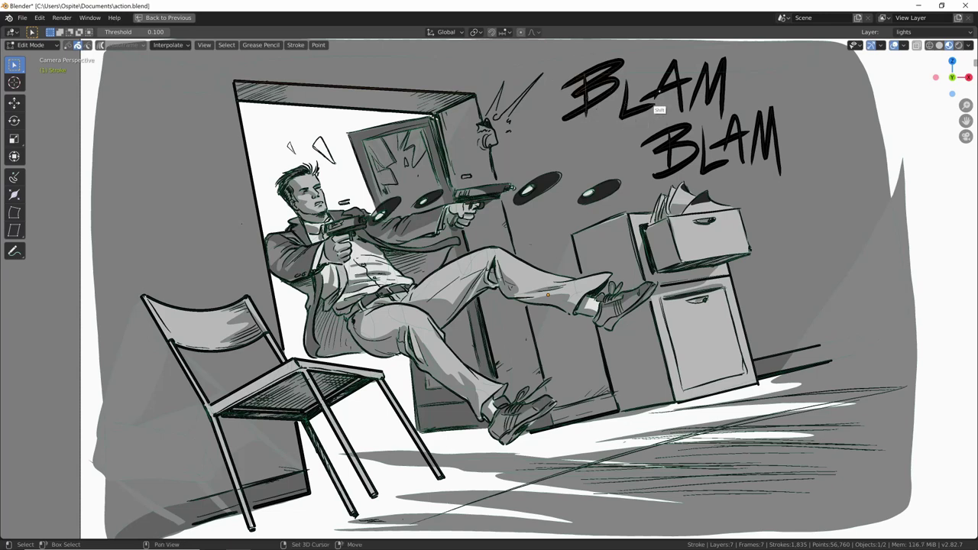
{"action": "left_click", "coordinate": [679, 125], "text": "shift"}
{"action": "key", "text": "g"}
{"action": "left_click", "coordinate": [703, 96]}
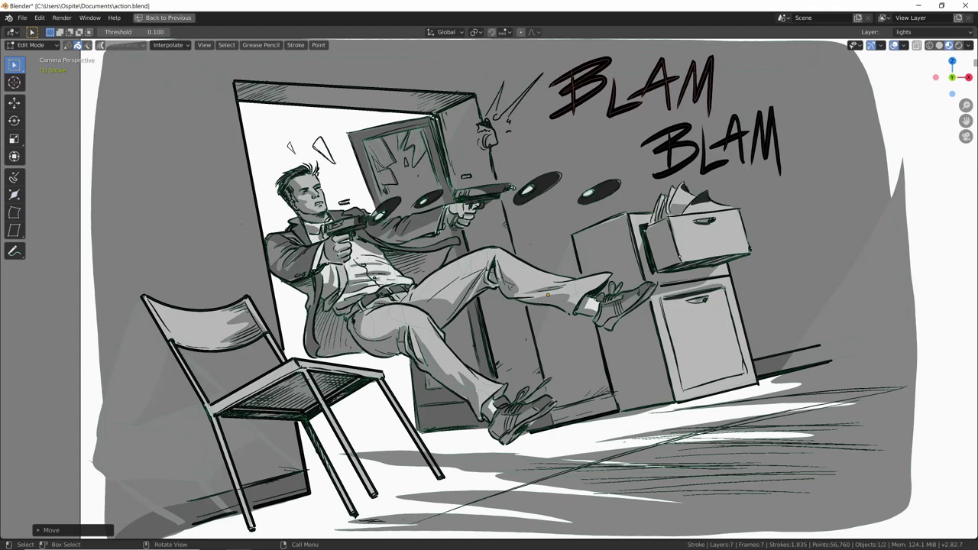
Draw a trial zigzag beside the cabinet, undo it, and return to Object Mode
{"action": "key", "text": "ctrl+Tab"}
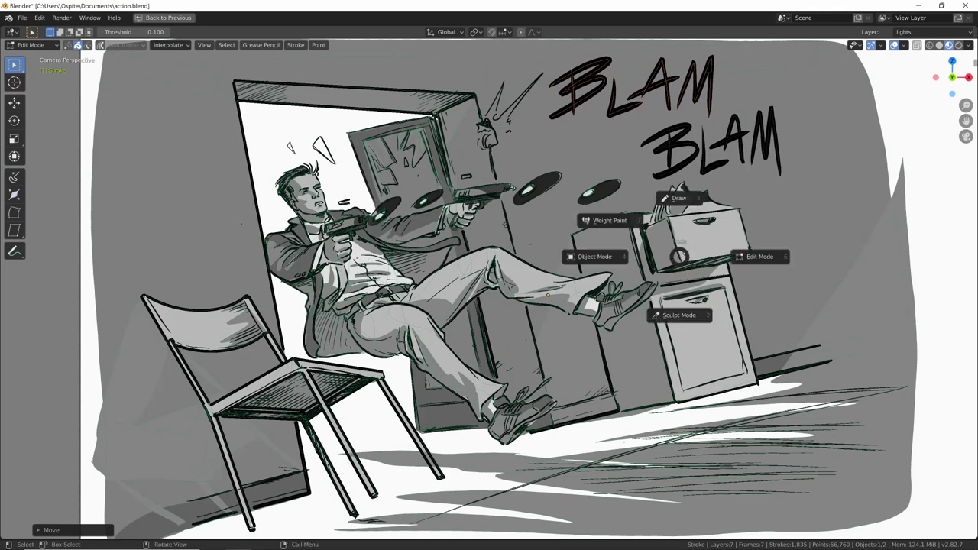
{"action": "left_click", "coordinate": [678, 198]}
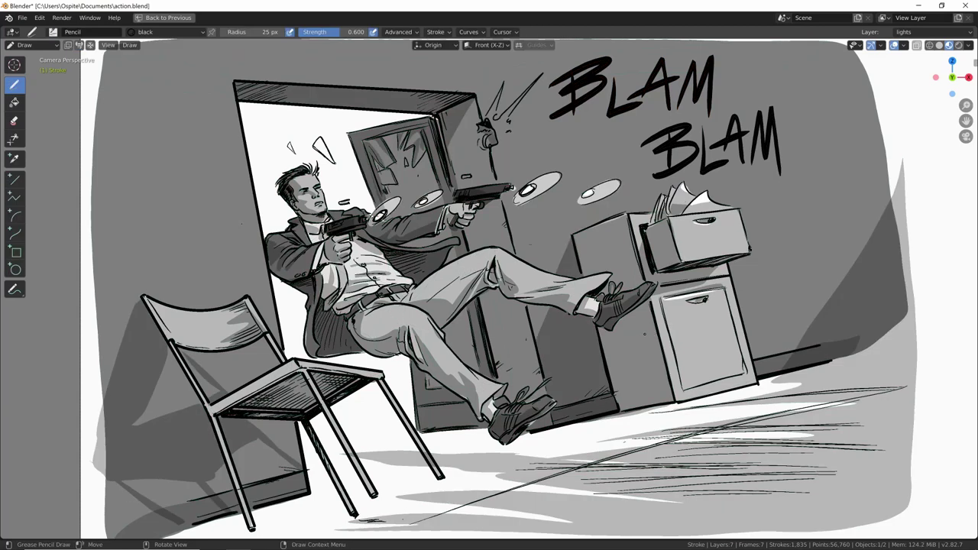
{"action": "left_click_drag", "start_coordinate": [808, 205], "coordinate": [832, 279]}
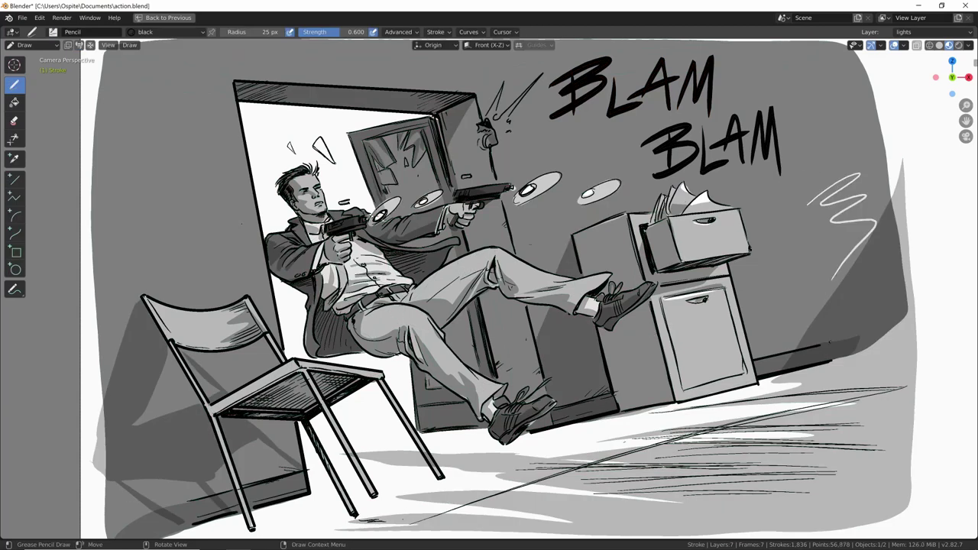
{"action": "key", "text": "ctrl+z"}
{"action": "key", "text": "ctrl+Tab"}
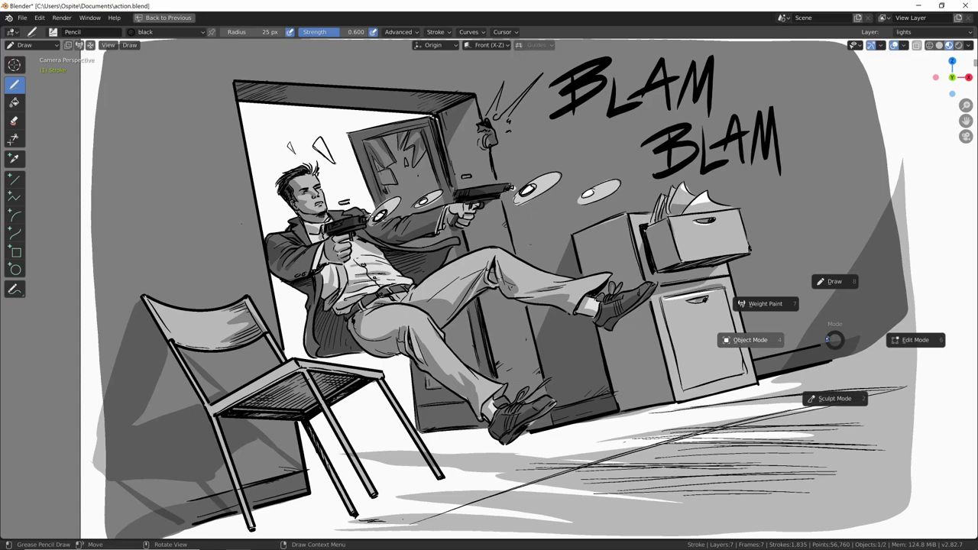
{"action": "left_click", "coordinate": [741, 339]}
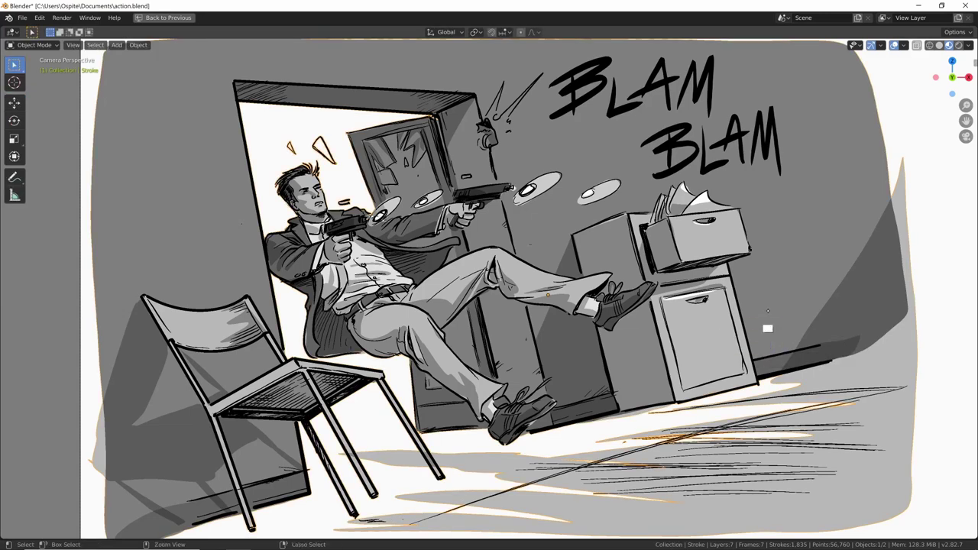
Duplicate the drawing card as Stroke.001, placed above and behind the original
{"action": "key", "text": "ctrl+space"}
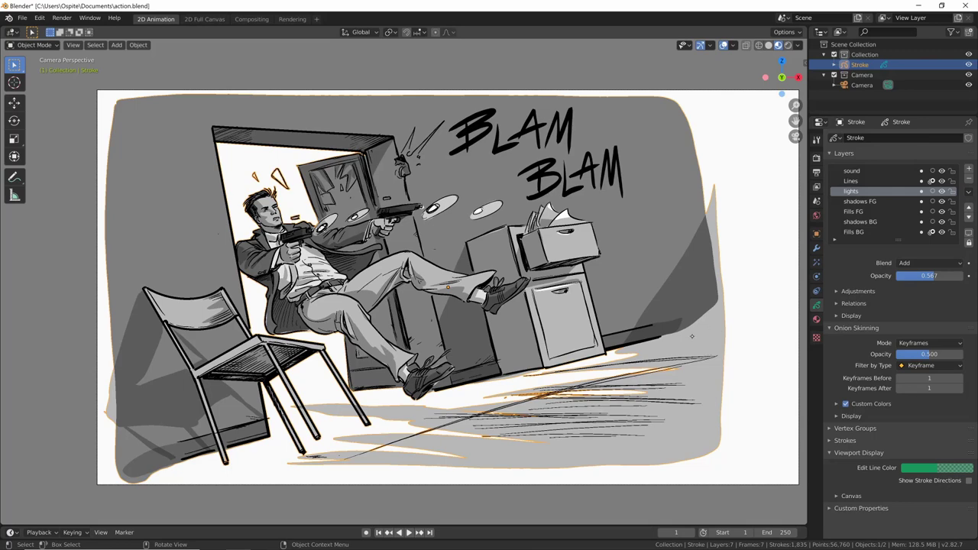
{"action": "mouse_move", "coordinate": [697, 330]}
{"action": "middle_mouse_down"}
{"action": "mouse_move", "coordinate": [530, 370]}
{"action": "mouse_move", "coordinate": [633, 332]}
{"action": "mouse_move", "coordinate": [609, 332]}
{"action": "mouse_move", "coordinate": [572, 365]}
{"action": "mouse_move", "coordinate": [542, 371]}
{"action": "mouse_move", "coordinate": [588, 363]}
{"action": "middle_mouse_up"}
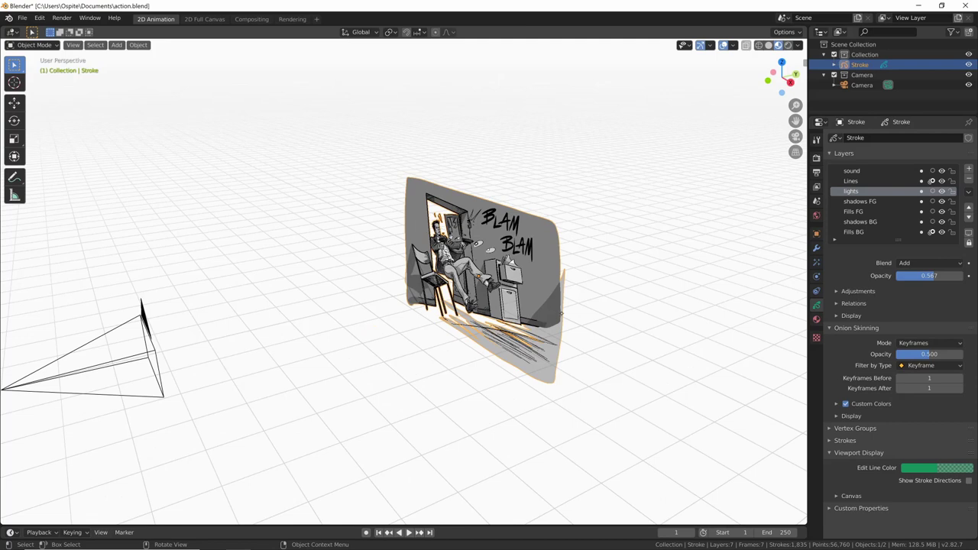
{"action": "key", "text": "shift+d"}
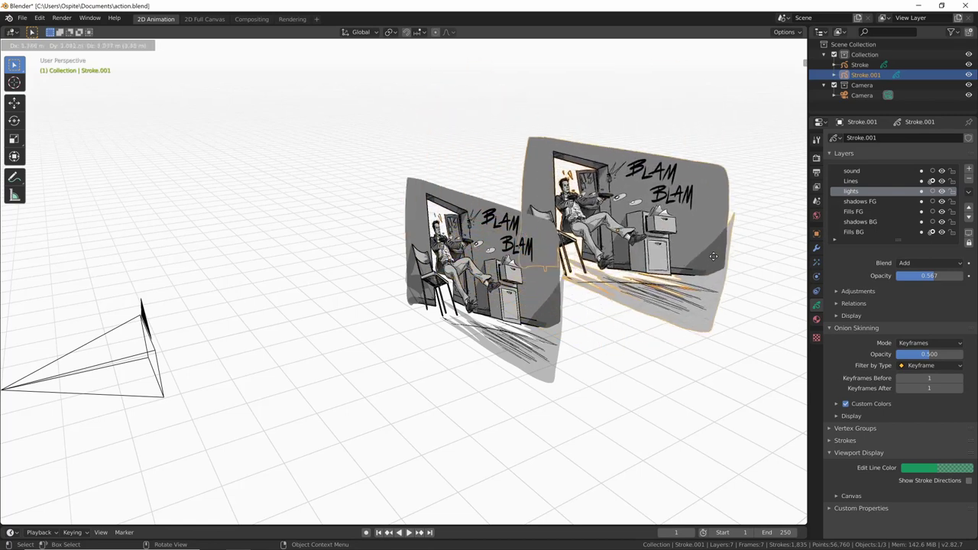
{"action": "left_click", "coordinate": [679, 212]}
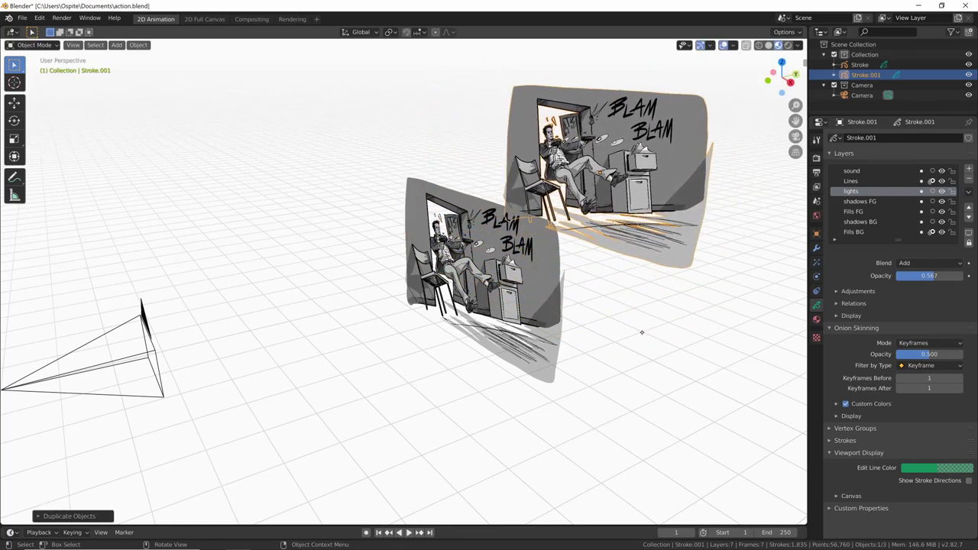
{"action": "middle_click_drag", "start_coordinate": [642, 332], "coordinate": [621, 334]}
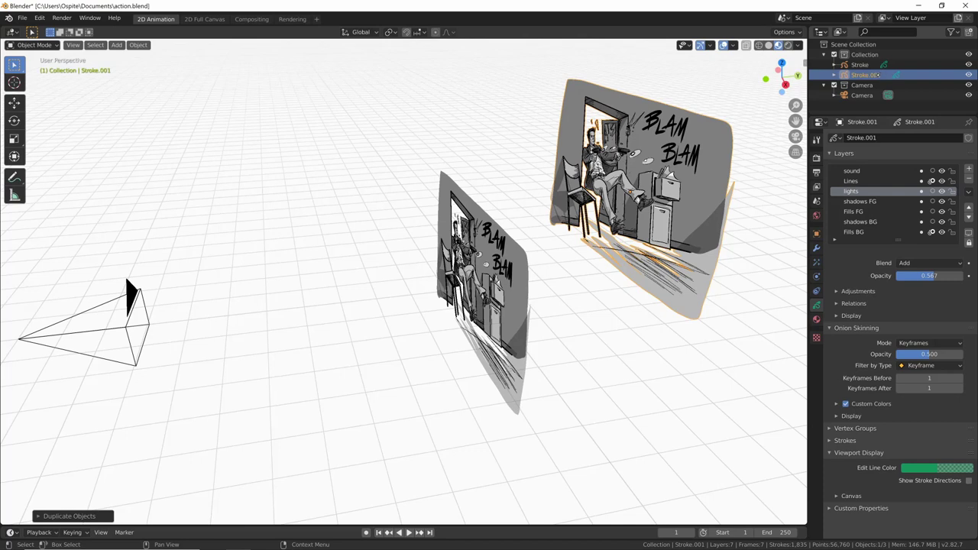
{"action": "mouse_move", "coordinate": [585, 290]}
{"action": "middle_mouse_down"}
{"action": "mouse_move", "coordinate": [625, 294]}
{"action": "mouse_move", "coordinate": [633, 266]}
{"action": "middle_mouse_up"}
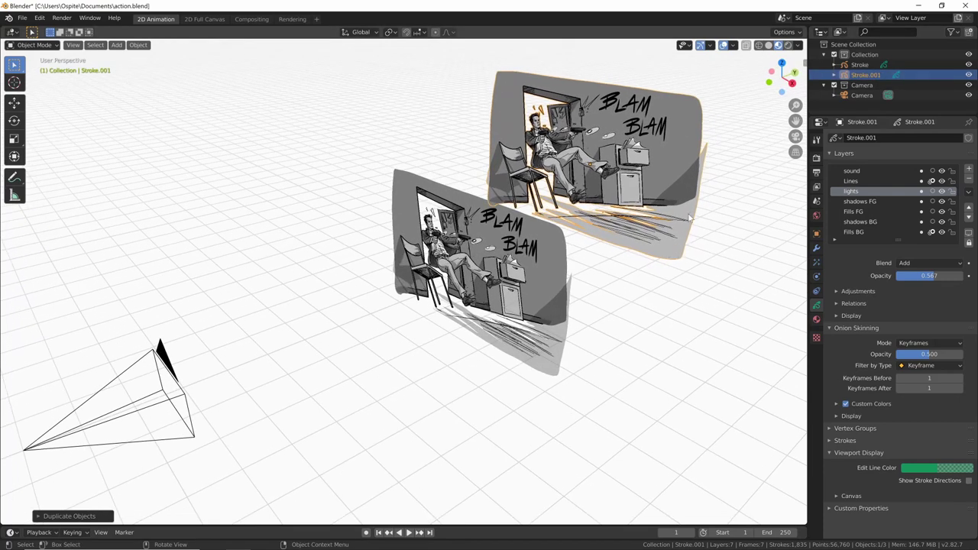
Reselect Stroke.001 and show its modifier settings
{"action": "left_click", "coordinate": [552, 309]}
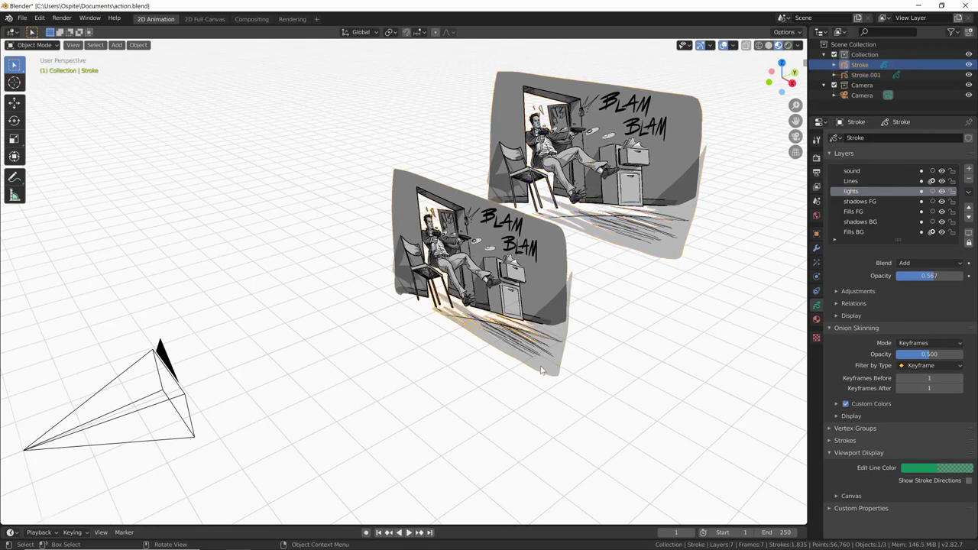
{"action": "left_click", "coordinate": [694, 237]}
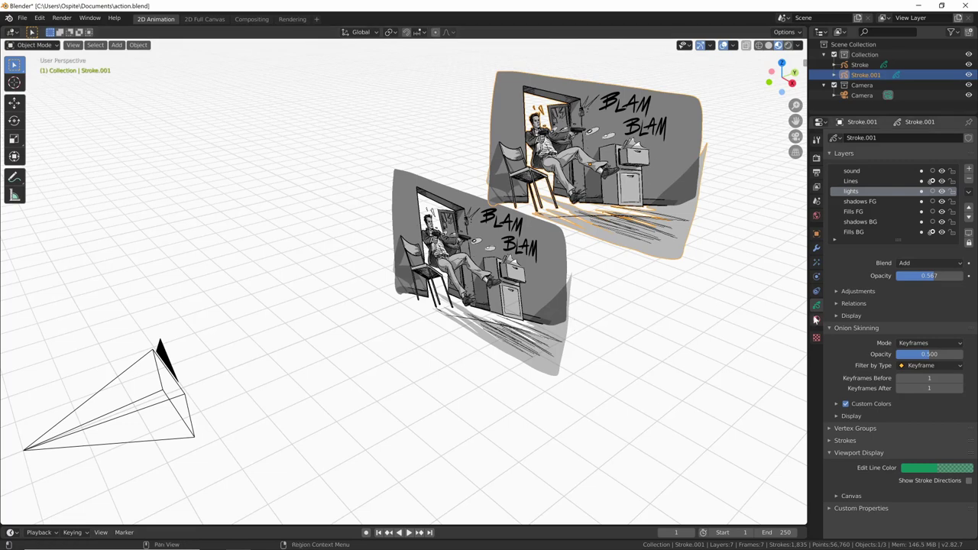
{"action": "left_click", "coordinate": [816, 249]}
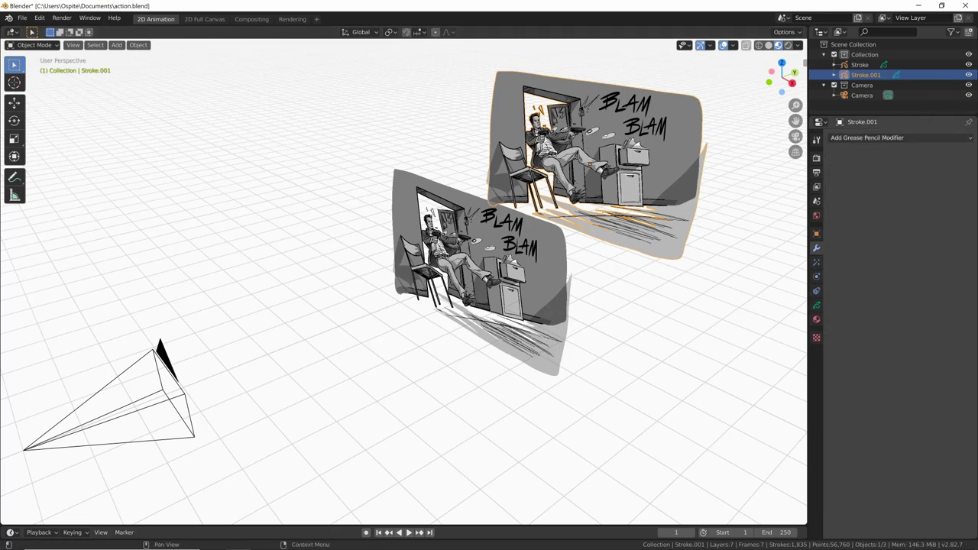
Add a Glow visual effect to Stroke.001
{"action": "left_click", "coordinate": [867, 138]}
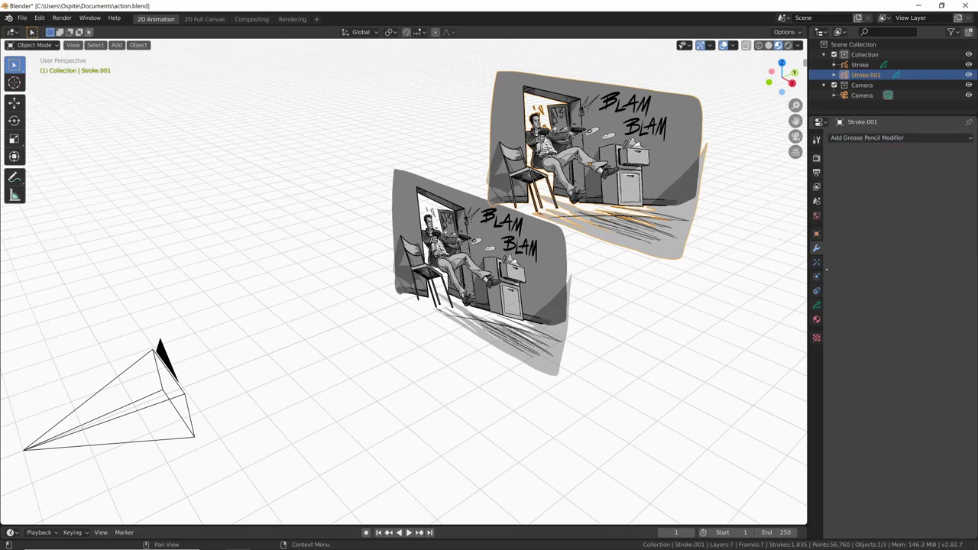
{"action": "left_click", "coordinate": [884, 138]}
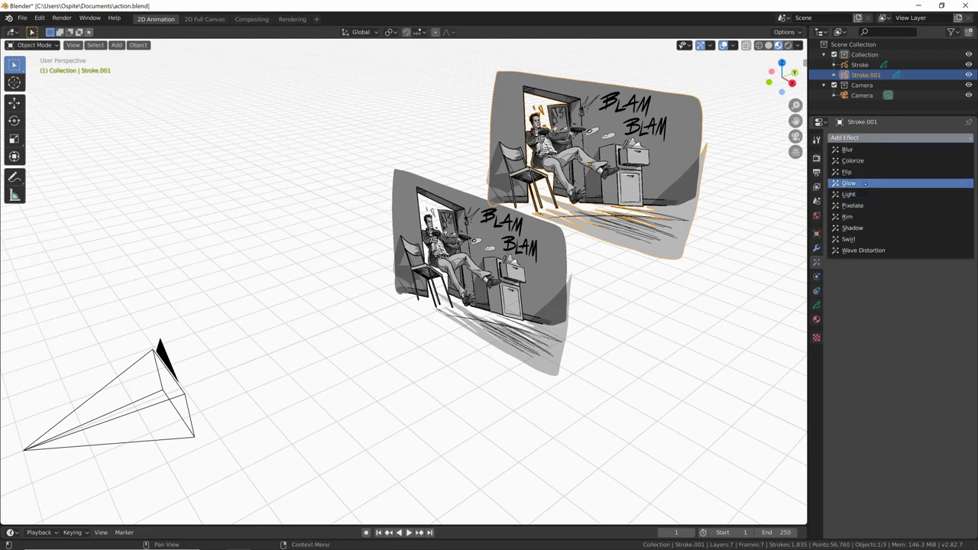
{"action": "left_click", "coordinate": [865, 184]}
{"action": "left_click", "coordinate": [869, 137]}
Orbit around the cards and check the glowing copy through the camera view
{"action": "mouse_move", "coordinate": [677, 290]}
{"action": "middle_mouse_down"}
{"action": "mouse_move", "coordinate": [657, 295]}
{"action": "mouse_move", "coordinate": [651, 317]}
{"action": "mouse_move", "coordinate": [598, 336]}
{"action": "mouse_move", "coordinate": [617, 287]}
{"action": "mouse_move", "coordinate": [568, 286]}
{"action": "mouse_move", "coordinate": [802, 204]}
{"action": "middle_mouse_up"}
{"action": "mouse_move", "coordinate": [539, 336]}
{"action": "middle_mouse_down"}
{"action": "mouse_move", "coordinate": [555, 350]}
{"action": "mouse_move", "coordinate": [548, 344]}
{"action": "middle_mouse_up"}
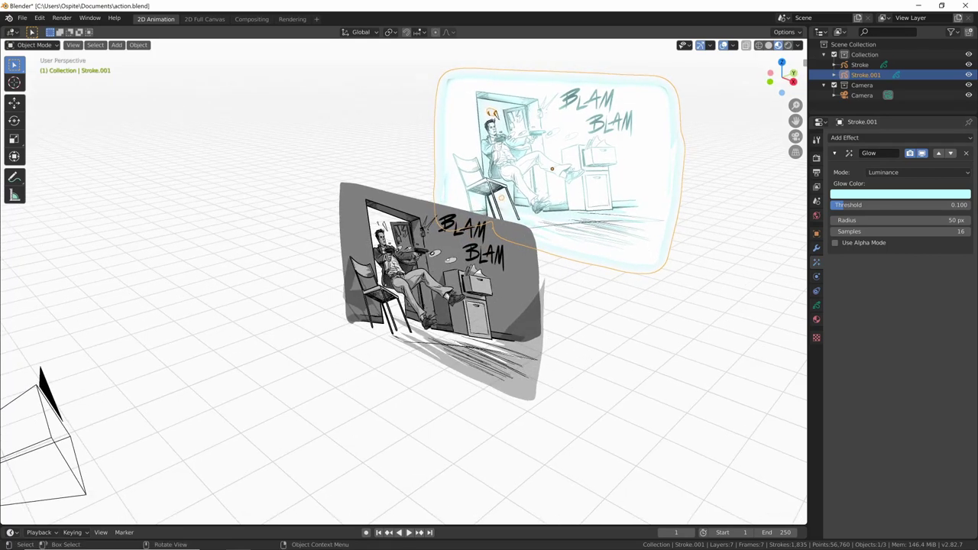
{"action": "middle_click_drag", "start_coordinate": [549, 344], "coordinate": [473, 336]}
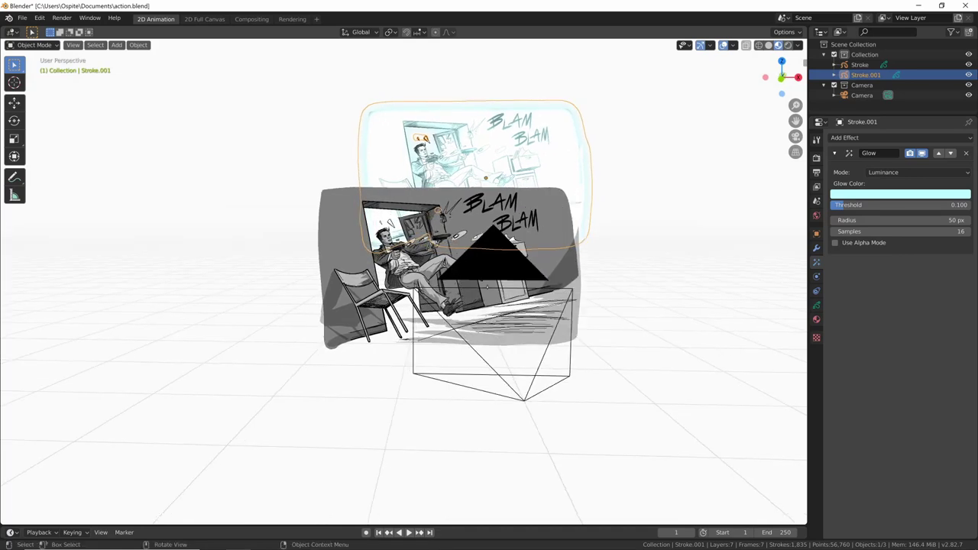
{"action": "key", "text": "KP_0"}
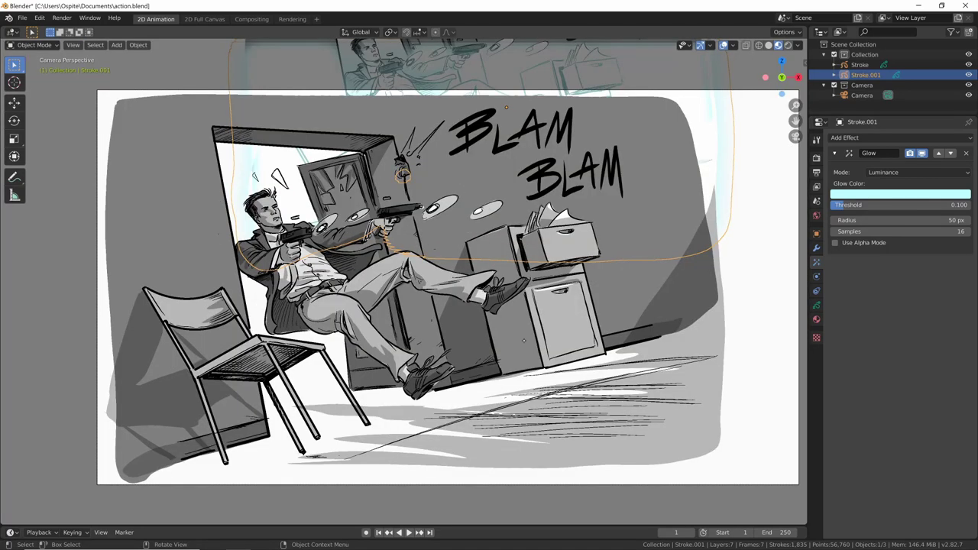
{"action": "mouse_move", "coordinate": [663, 232]}
{"action": "middle_mouse_down"}
{"action": "mouse_move", "coordinate": [594, 278]}
{"action": "mouse_move", "coordinate": [556, 333]}
{"action": "middle_mouse_up"}
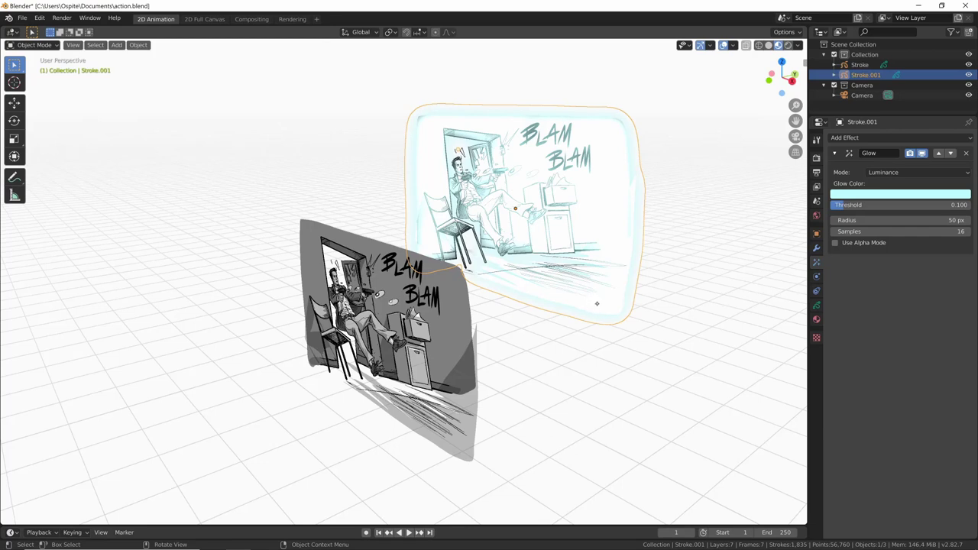
{"action": "middle_click_drag", "start_coordinate": [594, 309], "coordinate": [579, 312]}
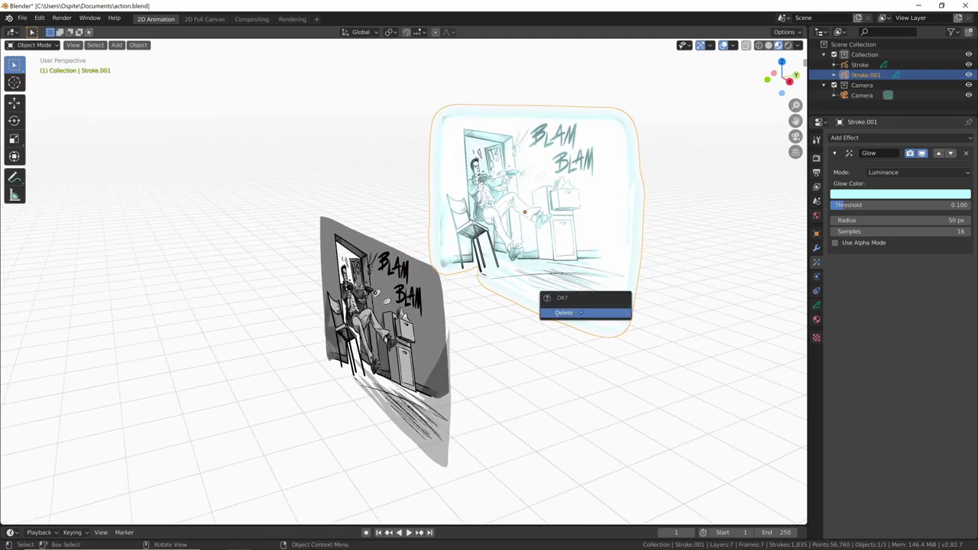
Confirm deleting the glowing copy, select the original Stroke, and orbit to inspect it
{"action": "left_click", "coordinate": [585, 312]}
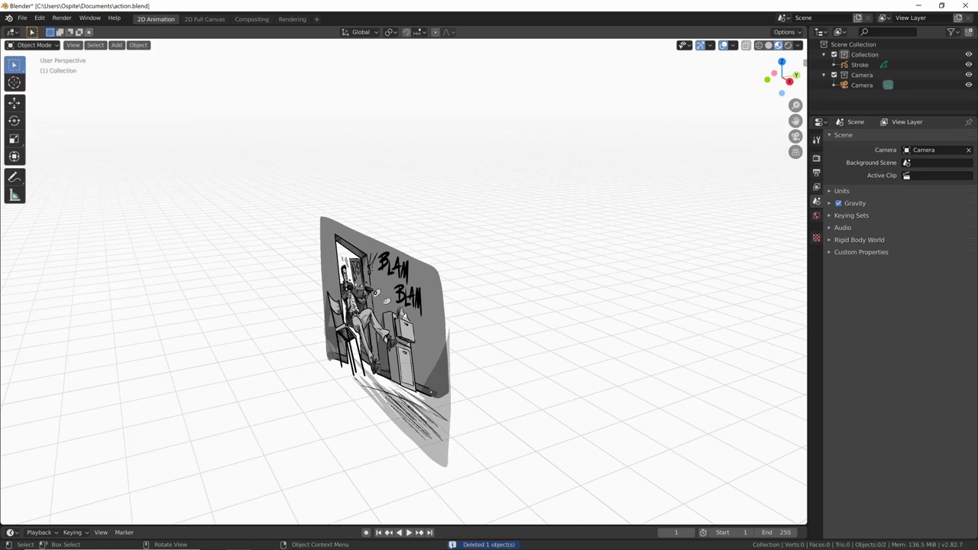
{"action": "left_click", "coordinate": [859, 65]}
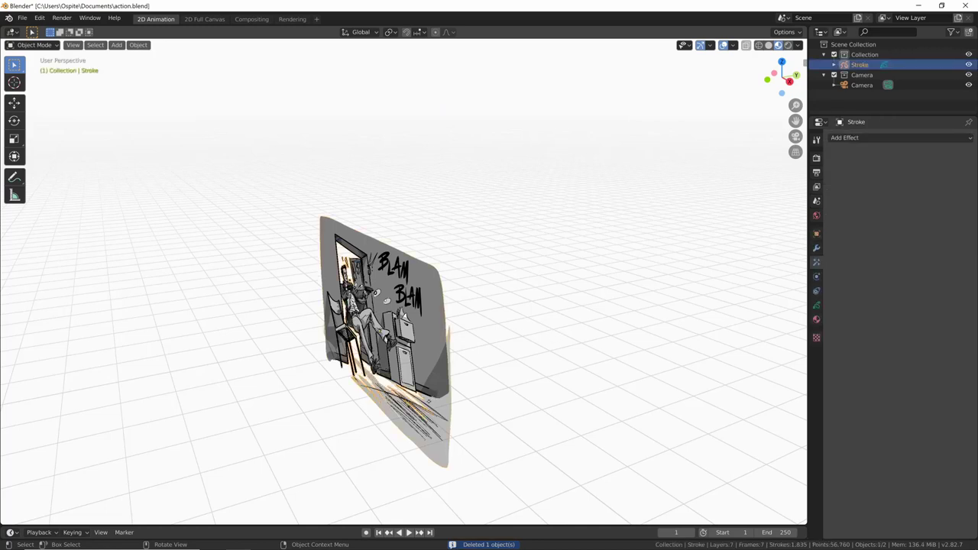
{"action": "mouse_move", "coordinate": [434, 375]}
{"action": "middle_mouse_down"}
{"action": "mouse_move", "coordinate": [413, 396]}
{"action": "mouse_move", "coordinate": [534, 328]}
{"action": "middle_mouse_up"}
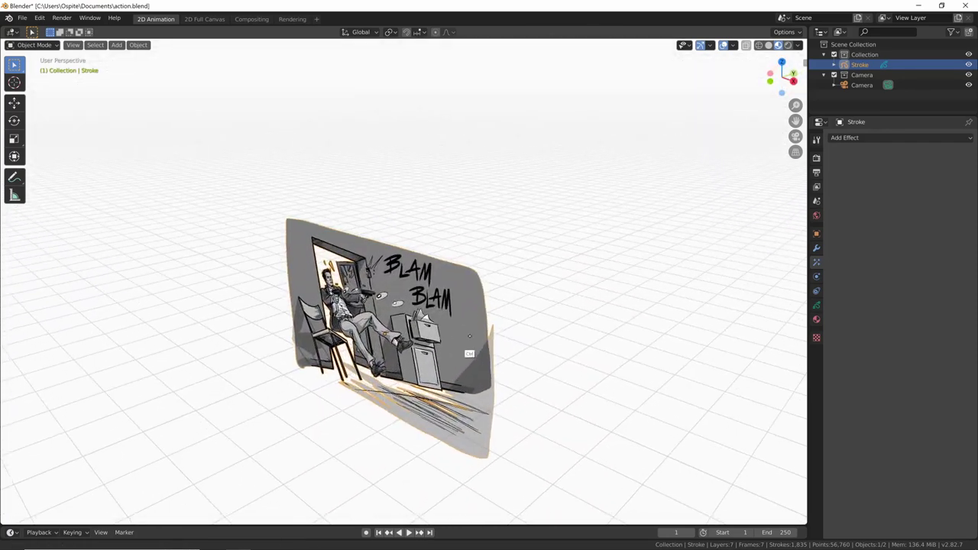
{"action": "scroll", "coordinate": [632, 264], "scroll_direction": "up", "scroll_amount": 4}
{"action": "middle_click_drag", "start_coordinate": [632, 264], "coordinate": [476, 358]}
{"action": "scroll", "coordinate": [581, 290], "scroll_direction": "up", "scroll_amount": 2}
{"action": "scroll", "coordinate": [580, 290], "scroll_direction": "down", "scroll_amount": 3}
Place three Alt+D linked copies of the drawing in a staggered row
{"action": "key", "text": "alt+d"}
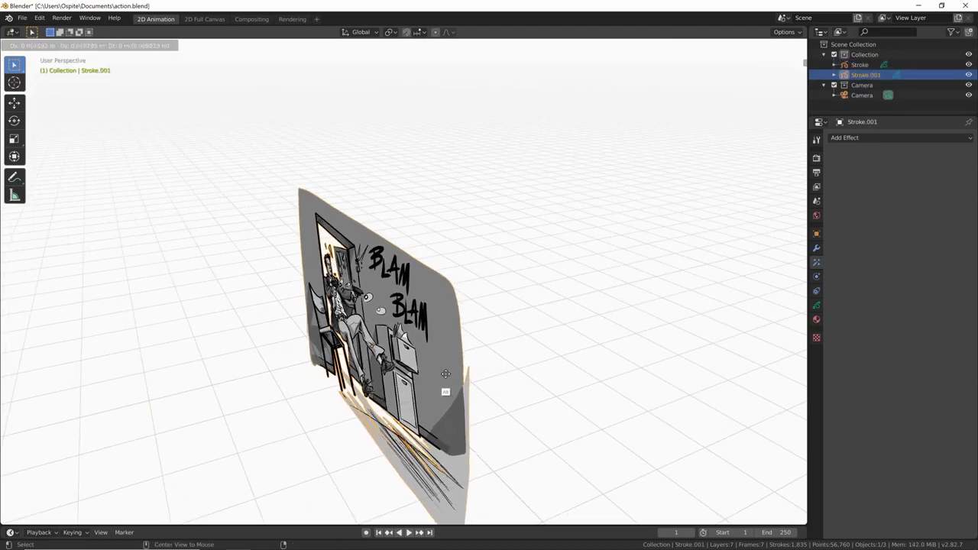
{"action": "left_click", "coordinate": [395, 310]}
{"action": "key", "text": "alt+d"}
{"action": "left_click", "coordinate": [537, 346]}
{"action": "key", "text": "alt+d"}
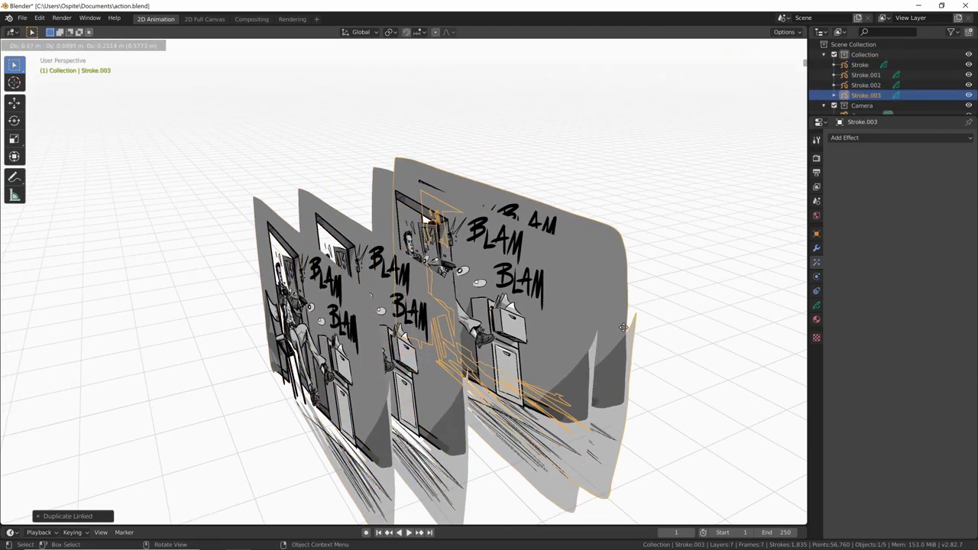
{"action": "left_click", "coordinate": [623, 340]}
{"action": "mouse_move", "coordinate": [623, 340]}
{"action": "middle_mouse_down"}
{"action": "mouse_move", "coordinate": [609, 406]}
{"action": "mouse_move", "coordinate": [658, 379]}
{"action": "mouse_move", "coordinate": [620, 356]}
{"action": "mouse_move", "coordinate": [587, 382]}
{"action": "middle_mouse_up"}
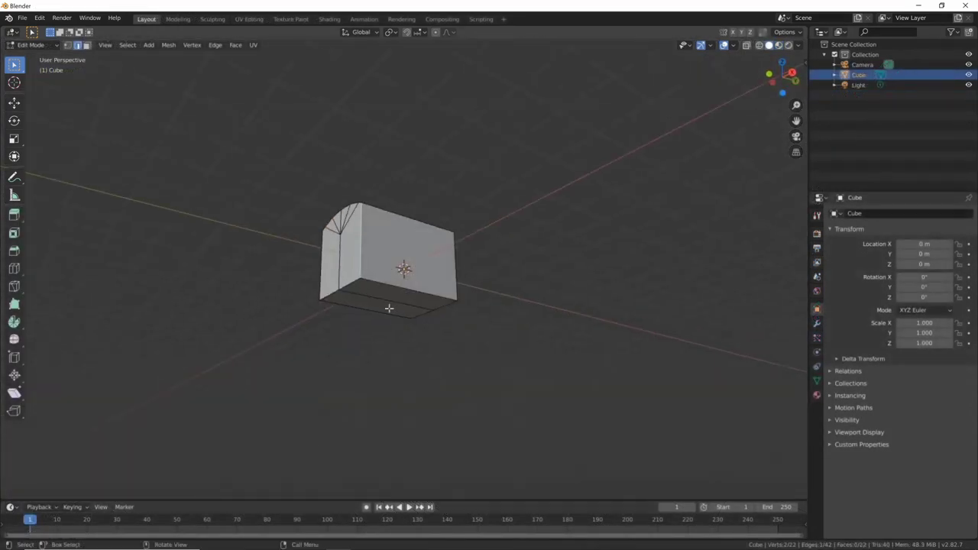
Move the block's bottom face, select an edge, and view the block from above
{"action": "left_click", "coordinate": [389, 308]}
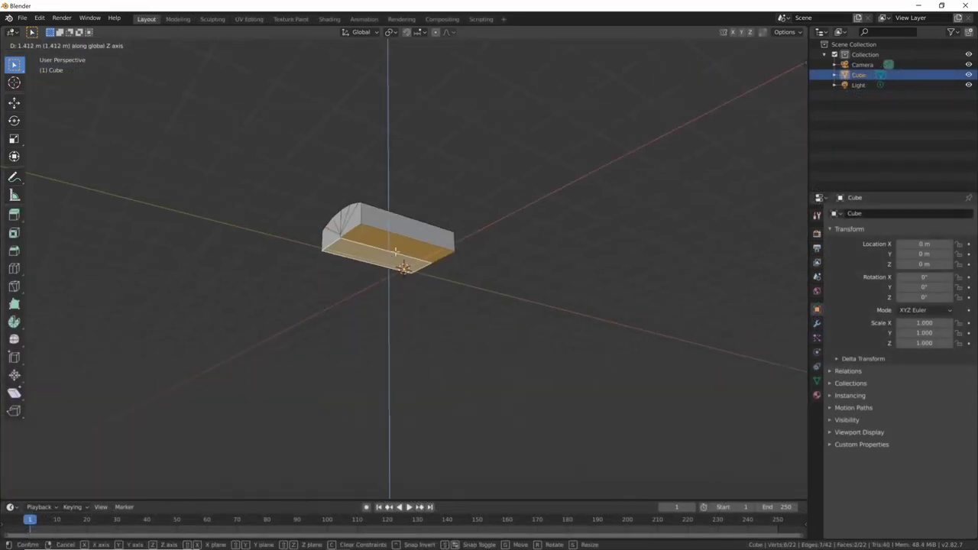
{"action": "left_click_drag", "start_coordinate": [389, 308], "coordinate": [430, 239]}
{"action": "middle_click_drag", "start_coordinate": [469, 238], "coordinate": [396, 243]}
{"action": "key", "text": "2"}
{"action": "left_click", "coordinate": [396, 242]}
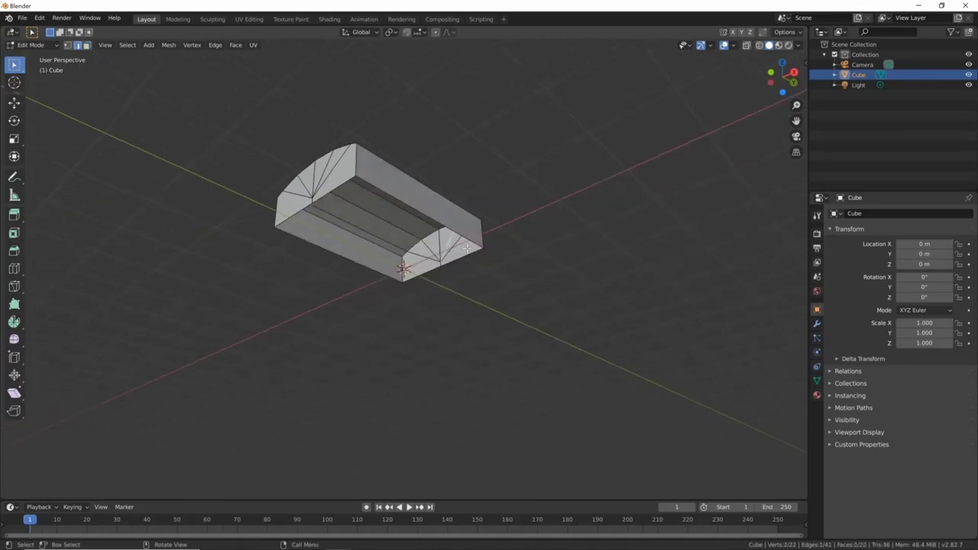
{"action": "key", "text": "Escape"}
{"action": "middle_click_drag", "start_coordinate": [589, 243], "coordinate": [386, 285]}
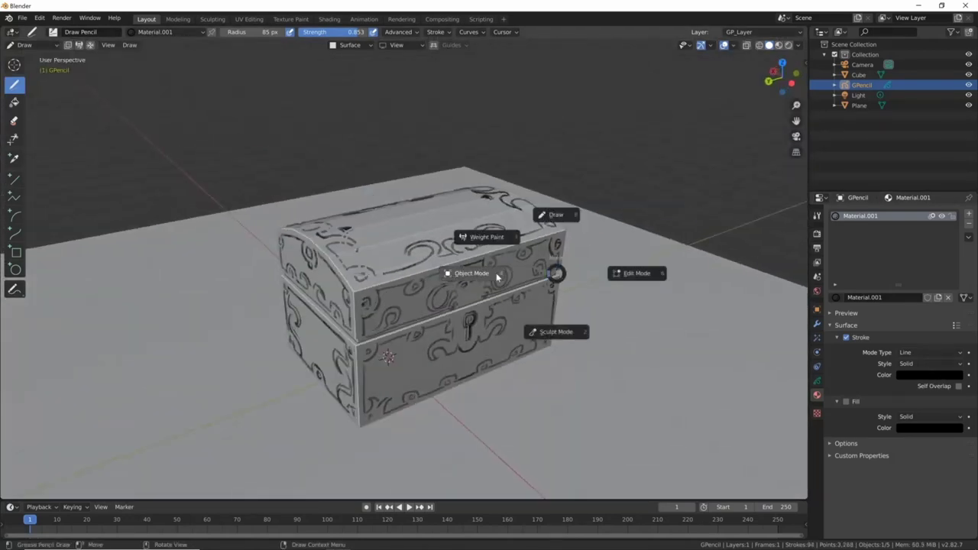
Set the chest strokes' Depth Order to 3D Location and thickness to World Space
{"action": "left_click", "coordinate": [845, 508]}
{"action": "key", "text": "Tab"}
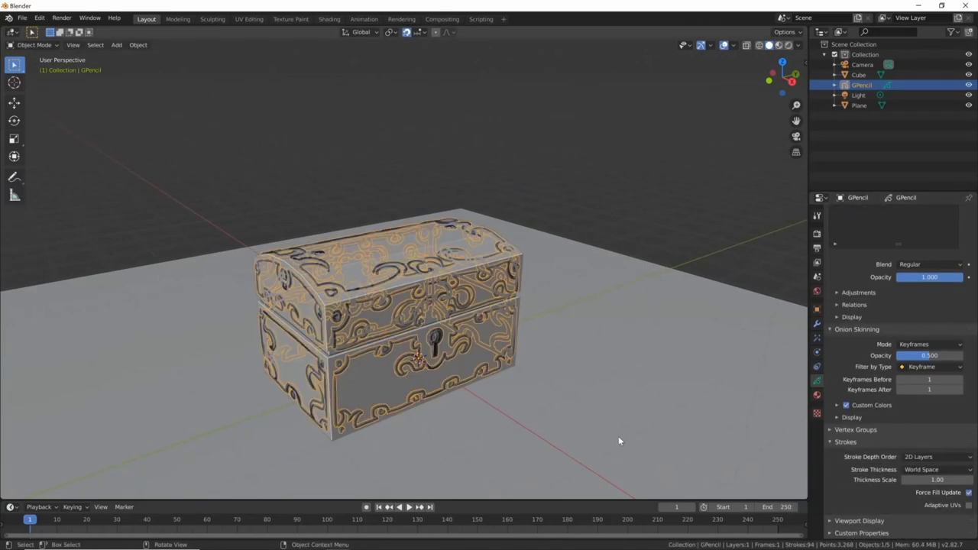
{"action": "scroll", "coordinate": [904, 458], "scroll_direction": "down", "scroll_amount": 2}
{"action": "left_click", "coordinate": [968, 499]}
{"action": "left_click", "coordinate": [938, 462]}
{"action": "left_click", "coordinate": [929, 478]}
{"action": "left_click", "coordinate": [938, 476]}
{"action": "left_click", "coordinate": [924, 489]}
{"action": "middle_click_drag", "start_coordinate": [690, 389], "coordinate": [590, 356]}
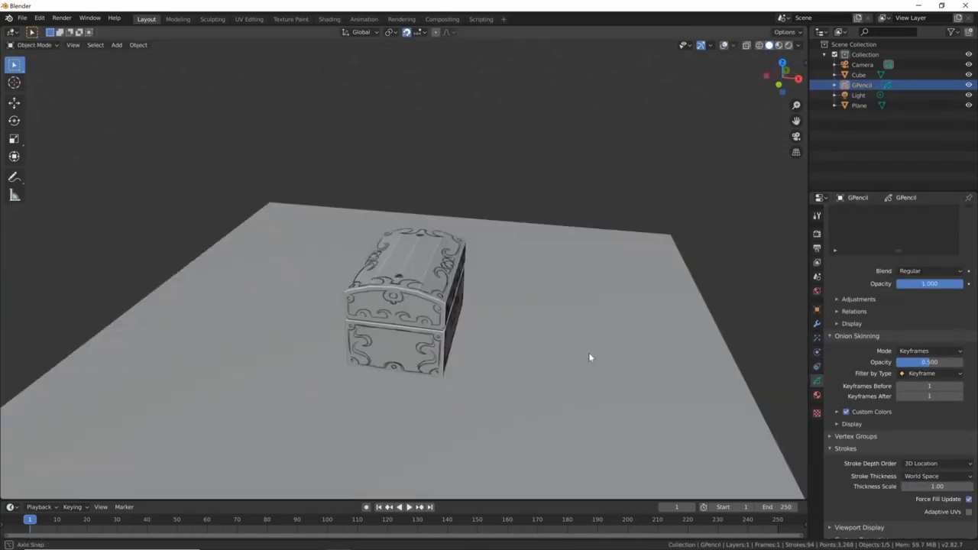
Switch to rendered shading, scale the house roof face, and check it from above
{"action": "key", "text": "z"}
{"action": "mouse_move", "coordinate": [591, 296]}
{"action": "middle_mouse_down"}
{"action": "mouse_move", "coordinate": [515, 302]}
{"action": "mouse_move", "coordinate": [623, 287]}
{"action": "middle_mouse_up"}
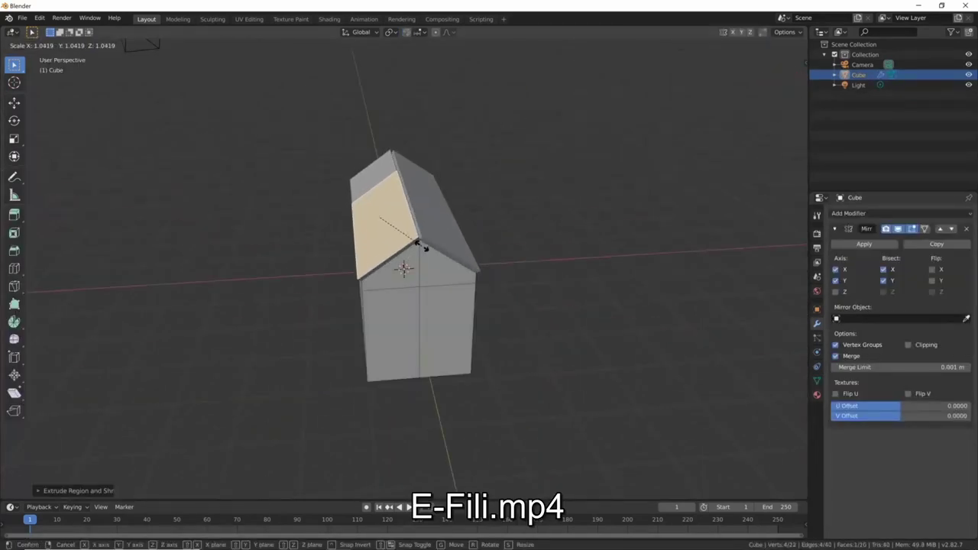
{"action": "mouse_move", "coordinate": [279, 310]}
{"action": "middle_mouse_down"}
{"action": "mouse_move", "coordinate": [272, 340]}
{"action": "mouse_move", "coordinate": [310, 323]}
{"action": "middle_mouse_up"}
{"action": "key", "text": "KP_7"}
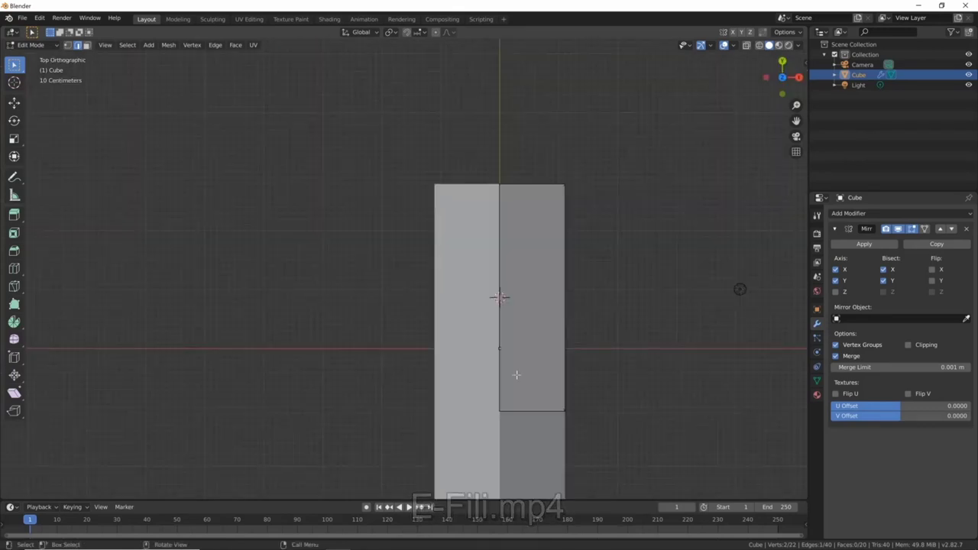
{"action": "mouse_move", "coordinate": [460, 385]}
{"action": "middle_mouse_down"}
{"action": "mouse_move", "coordinate": [511, 327]}
{"action": "mouse_move", "coordinate": [553, 338]}
{"action": "middle_mouse_up"}
Duplicate the house rotated about Z and add a blank Grease Pencil object
{"action": "key", "text": "shift+d"}
{"action": "key", "text": "r"}
{"action": "key", "text": "z"}
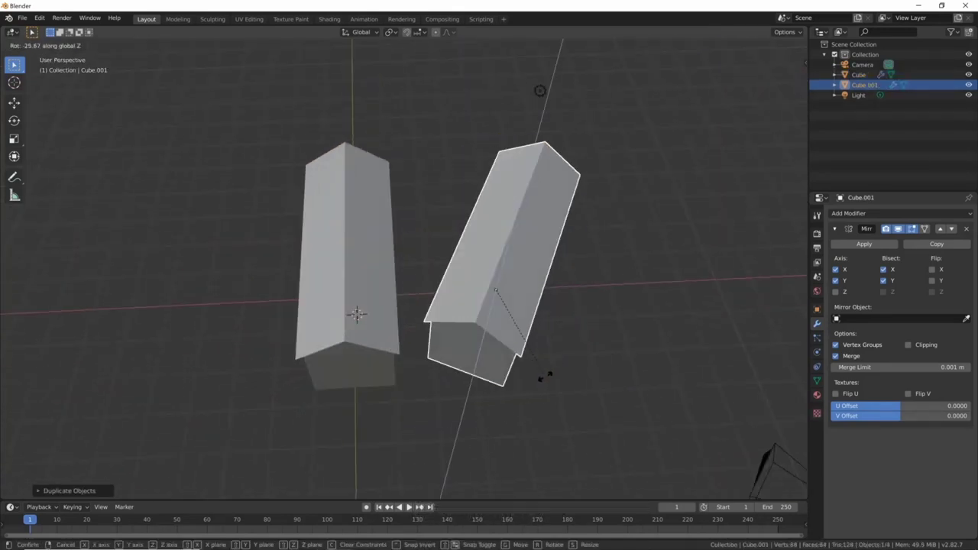
{"action": "left_click", "coordinate": [547, 374]}
{"action": "key", "text": "shift+a"}
{"action": "left_click", "coordinate": [633, 264]}
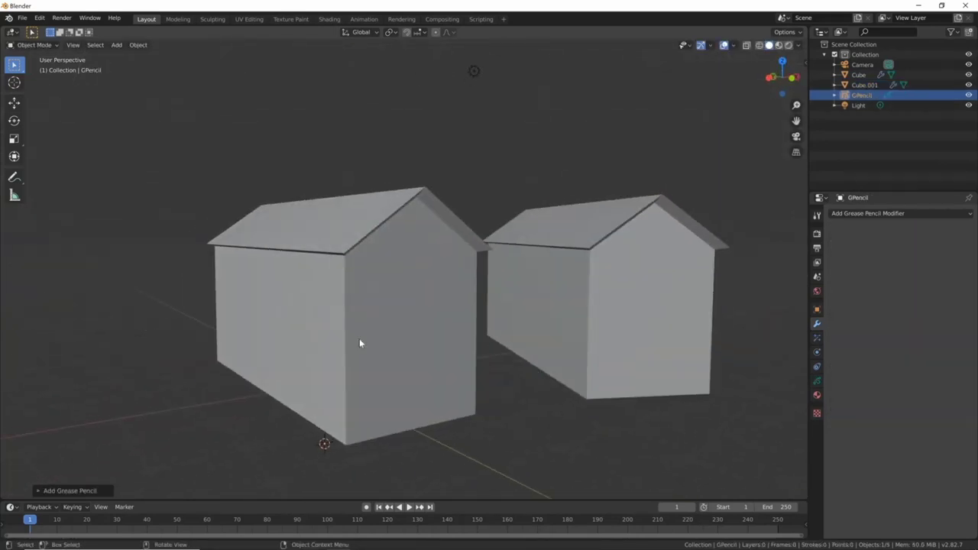
{"action": "key", "text": "ctrl+Tab"}
With Surface placement and View orientation, draw sagging wire strands between the two houses
{"action": "left_click", "coordinate": [350, 44]}
{"action": "left_click", "coordinate": [350, 94]}
{"action": "left_click", "coordinate": [396, 45]}
{"action": "left_click", "coordinate": [403, 77]}
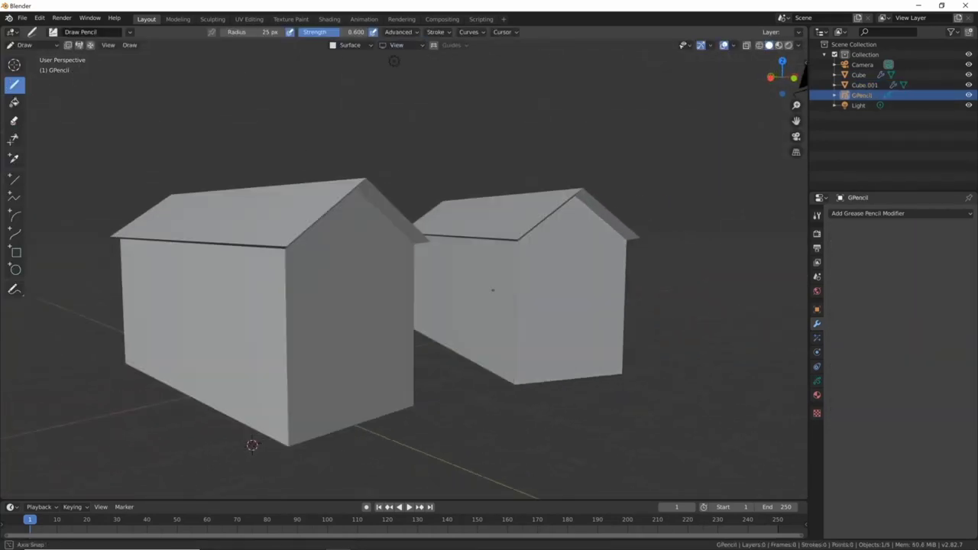
{"action": "left_click_drag", "start_coordinate": [492, 290], "coordinate": [359, 306]}
{"action": "middle_click_drag", "start_coordinate": [359, 306], "coordinate": [314, 261], "text": "alt"}
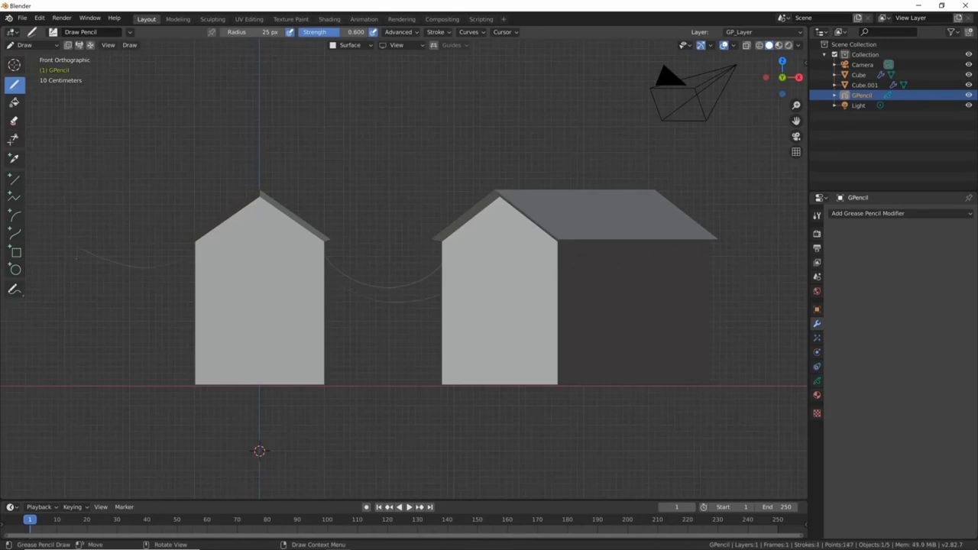
Reposition the wire strokes in Edit Mode, checking them from above and up close
{"action": "middle_click_drag", "start_coordinate": [219, 346], "coordinate": [216, 395]}
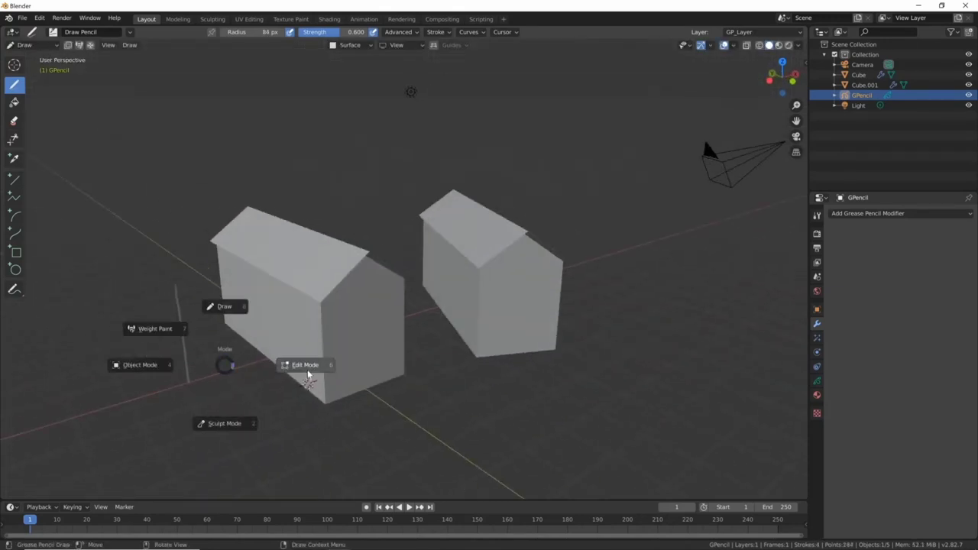
{"action": "left_click", "coordinate": [307, 374]}
{"action": "key", "text": "g"}
{"action": "mouse_move", "coordinate": [296, 374]}
{"action": "middle_mouse_down"}
{"action": "mouse_move", "coordinate": [312, 216]}
{"action": "mouse_move", "coordinate": [373, 318]}
{"action": "middle_mouse_up"}
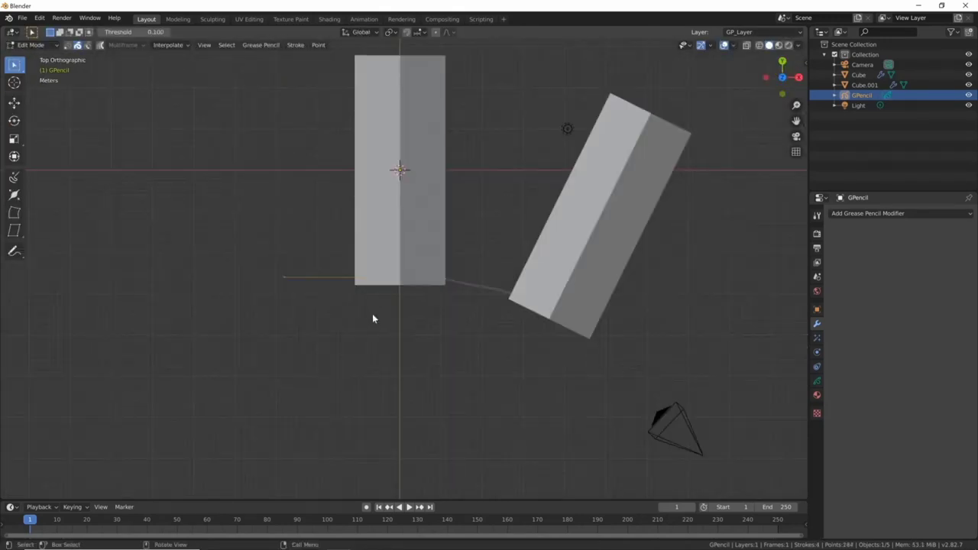
{"action": "middle_click_drag", "start_coordinate": [289, 396], "coordinate": [309, 321]}
{"action": "scroll", "coordinate": [309, 321], "scroll_direction": "up", "scroll_amount": 4}
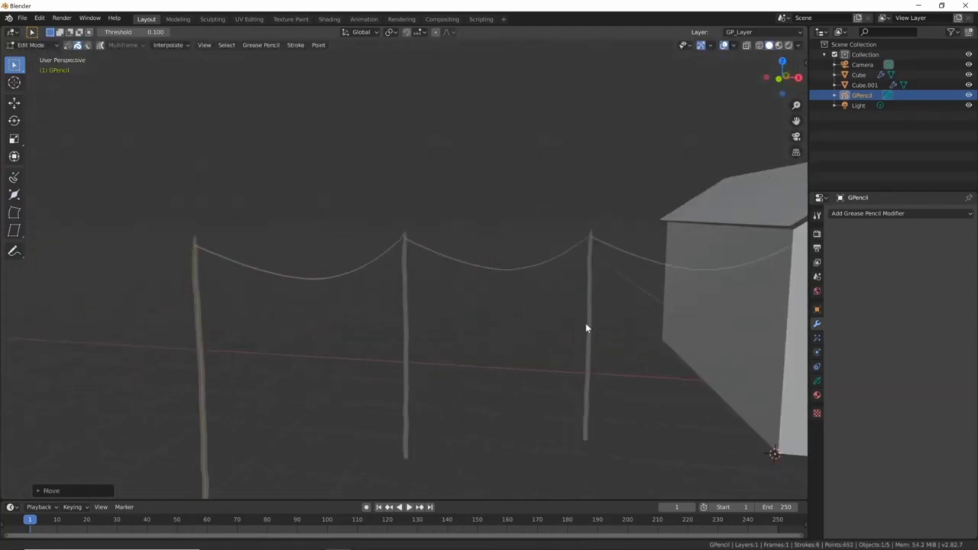
{"action": "key", "text": "ctrl+Tab"}
Draw detail strokes on the utility poles, then return to Object Mode
{"action": "middle_click_drag", "start_coordinate": [322, 178], "coordinate": [229, 214]}
{"action": "left_click_drag", "start_coordinate": [180, 214], "coordinate": [191, 222]}
{"action": "mouse_move", "coordinate": [191, 221]}
{"action": "middle_mouse_down"}
{"action": "mouse_move", "coordinate": [430, 219]}
{"action": "mouse_move", "coordinate": [766, 459]}
{"action": "mouse_move", "coordinate": [738, 474]}
{"action": "mouse_move", "coordinate": [322, 393]}
{"action": "mouse_move", "coordinate": [428, 397]}
{"action": "middle_mouse_up"}
{"action": "scroll", "coordinate": [428, 397], "scroll_direction": "down", "scroll_amount": 4}
{"action": "key", "text": "ctrl+Tab"}
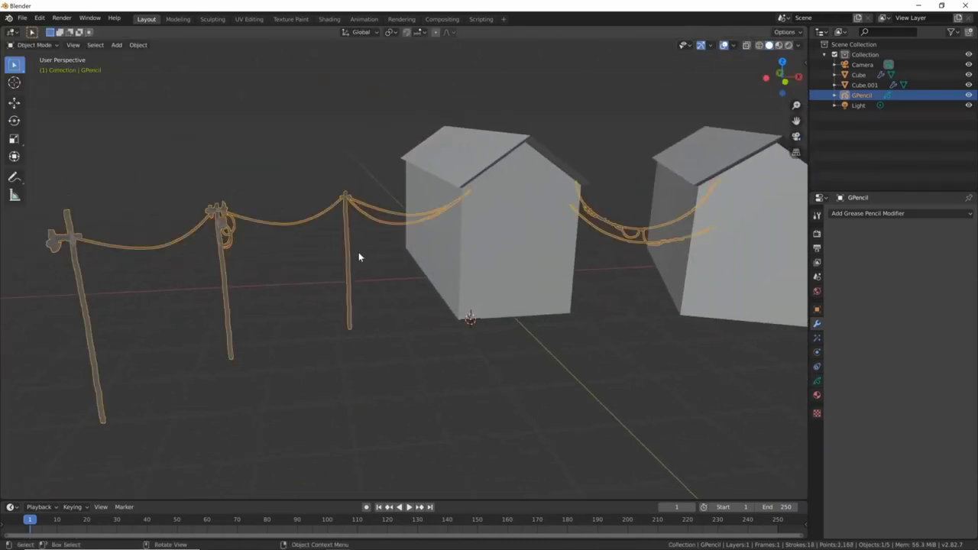
Convert the pole-and-wire strokes to a Bezier curve with 0.01 m bevel depth
{"action": "right_click", "coordinate": [350, 193]}
{"action": "left_click", "coordinate": [384, 203]}
{"action": "left_click", "coordinate": [817, 366]}
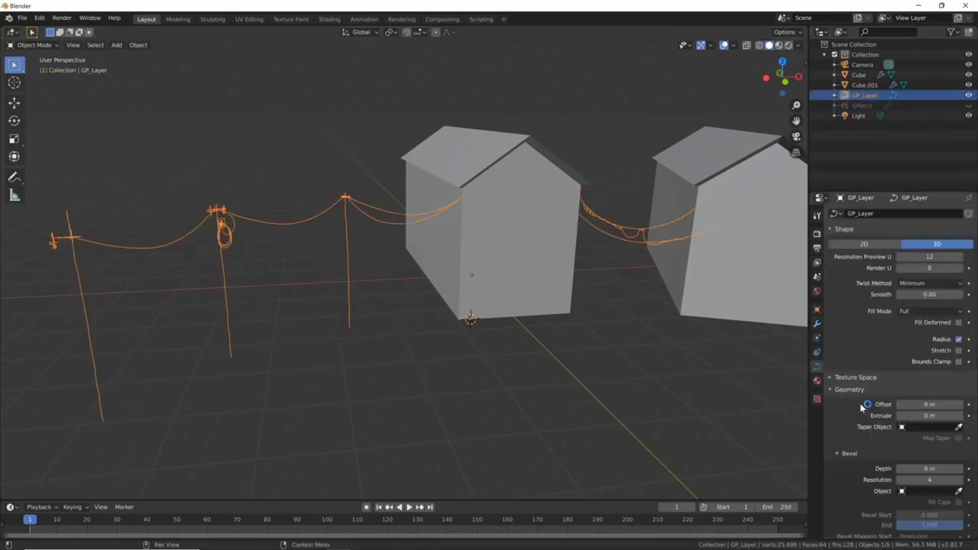
{"action": "left_click_drag", "start_coordinate": [917, 468], "coordinate": [940, 468]}
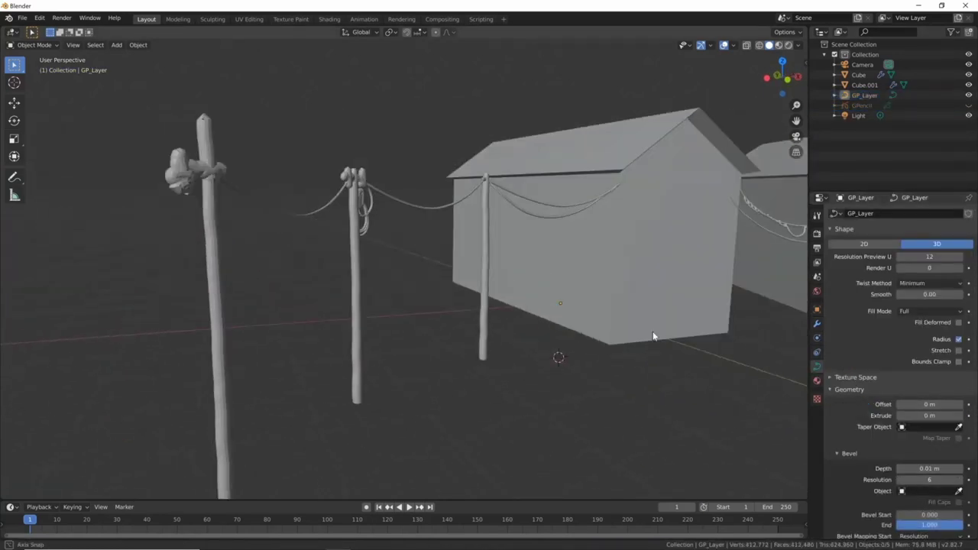
Add a ground plane, convert the bush sketch to a curve, and move a bush copy
{"action": "middle_click_drag", "start_coordinate": [581, 367], "coordinate": [498, 326]}
{"action": "key", "text": "shift+a"}
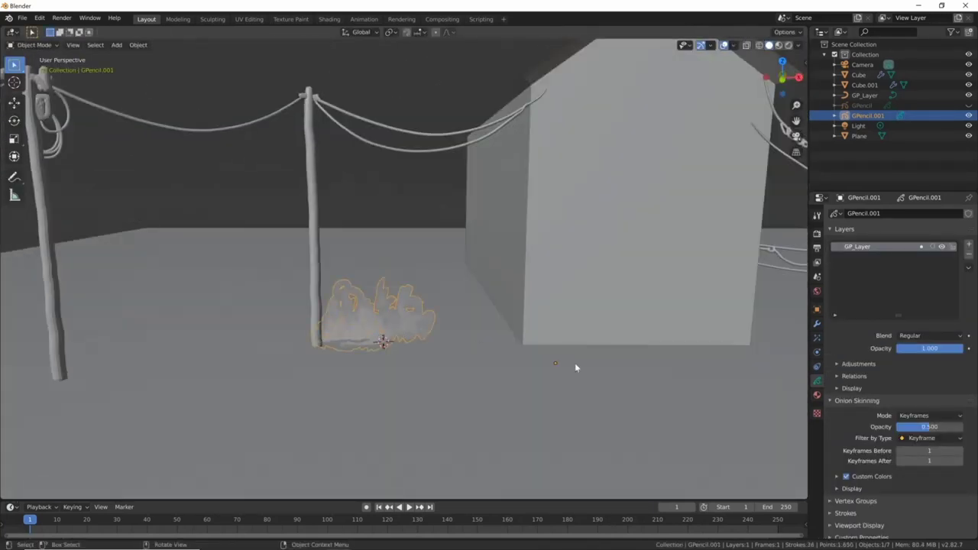
{"action": "right_click", "coordinate": [410, 328]}
{"action": "left_click", "coordinate": [436, 320]}
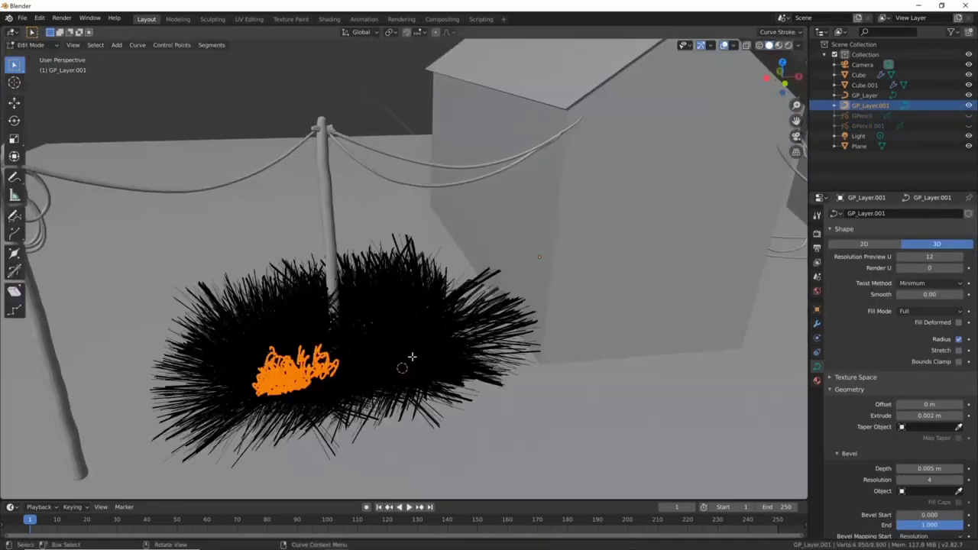
{"action": "middle_click_drag", "start_coordinate": [393, 330], "coordinate": [411, 349], "text": "alt"}
{"action": "right_click", "coordinate": [394, 392]}
{"action": "left_click_drag", "start_coordinate": [201, 420], "coordinate": [405, 391]}
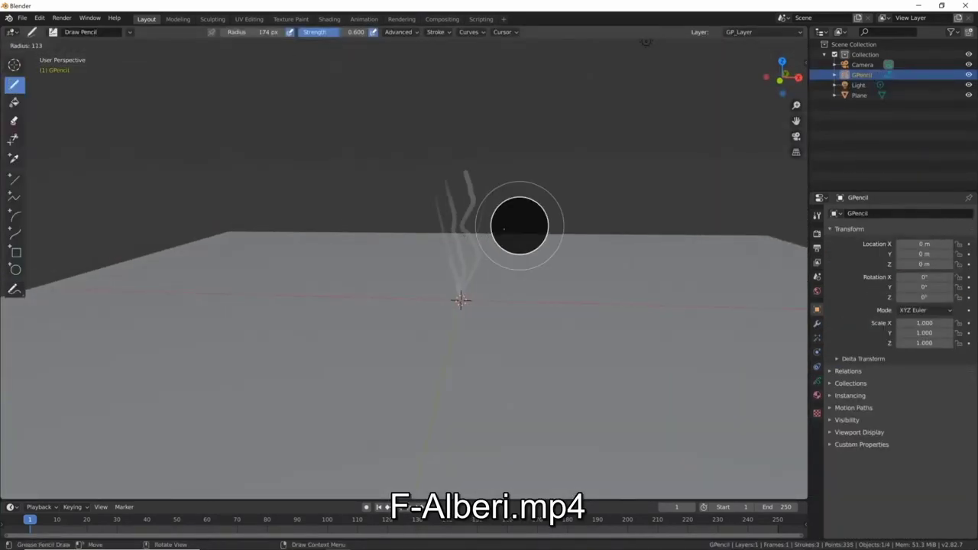
Draw additional branch strokes on the tree
{"action": "left_click_drag", "start_coordinate": [462, 204], "coordinate": [459, 177]}
{"action": "left_click_drag", "start_coordinate": [489, 243], "coordinate": [546, 141]}
{"action": "middle_click_drag", "start_coordinate": [626, 153], "coordinate": [581, 87]}
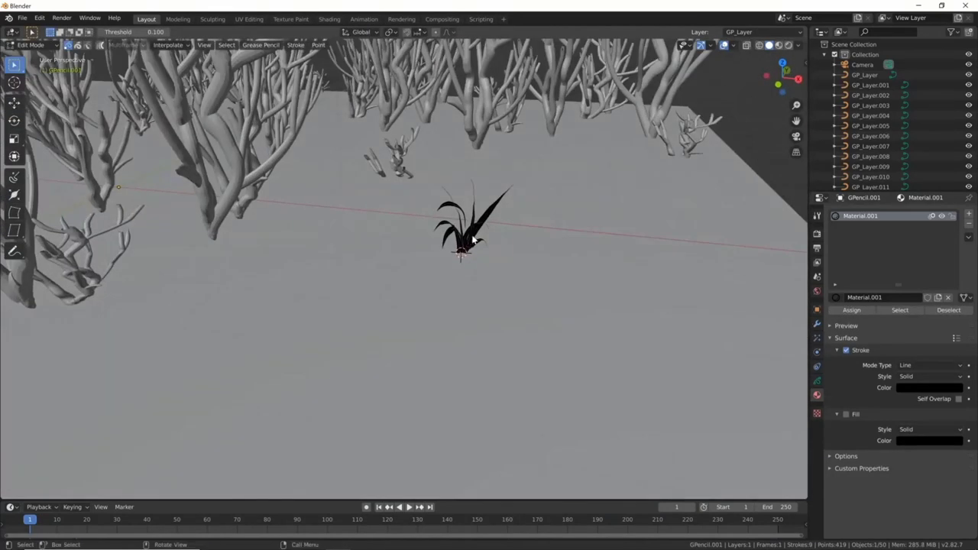
Convert the grass sketch to a Bezier curve and make a linked copy of GP_Layer.046
{"action": "key", "text": "ctrl+Tab"}
{"action": "left_click", "coordinate": [384, 243]}
{"action": "right_click", "coordinate": [489, 251]}
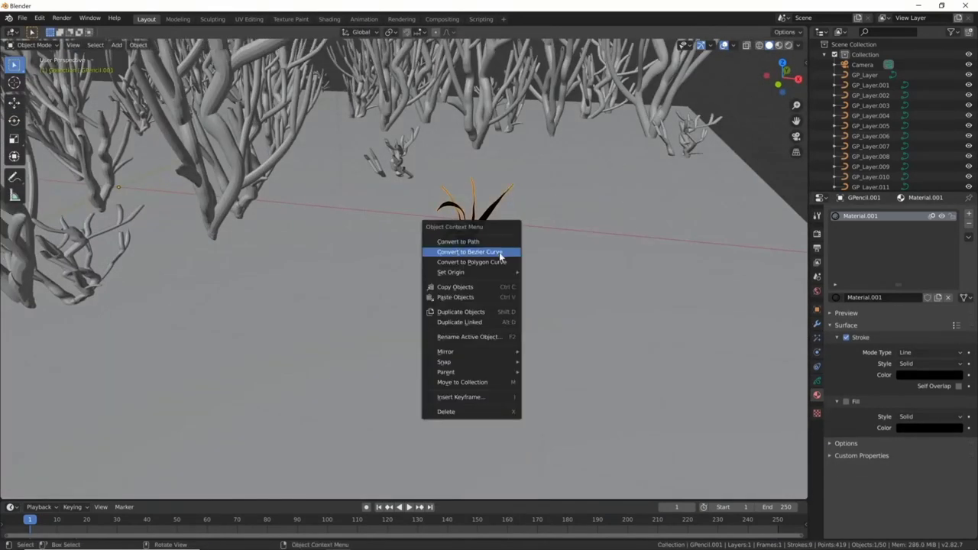
{"action": "left_click", "coordinate": [489, 252]}
{"action": "scroll", "coordinate": [945, 168], "scroll_direction": "down", "scroll_amount": 5}
{"action": "left_click", "coordinate": [944, 141]}
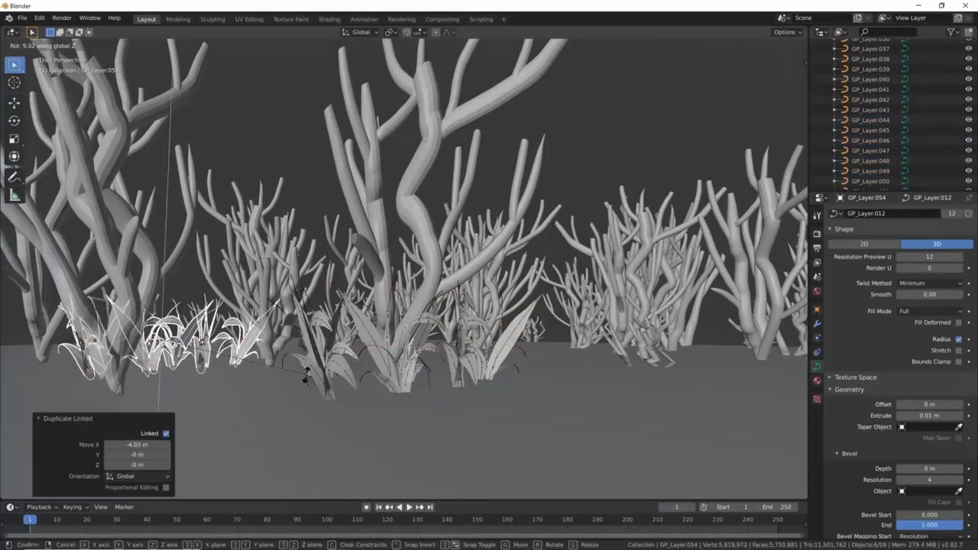
{"action": "key", "text": "alt+d"}
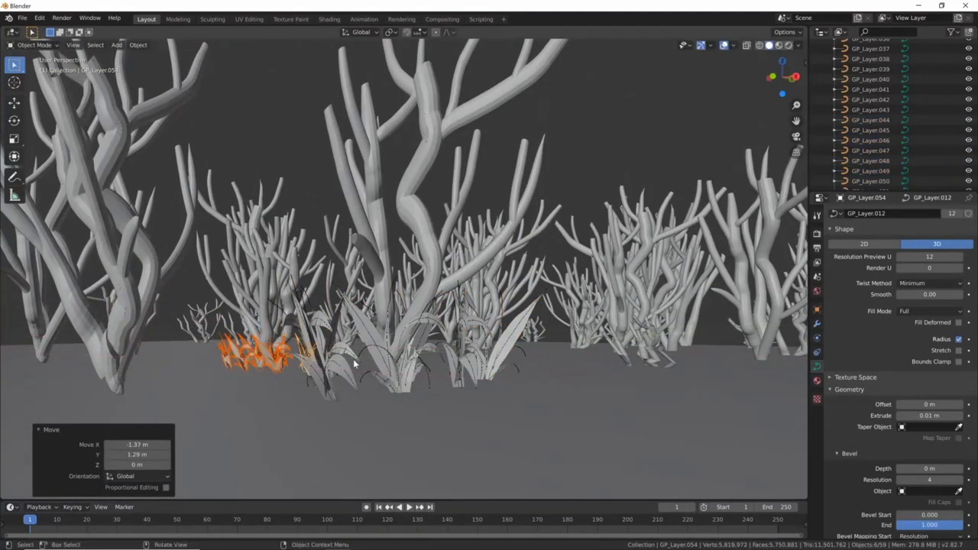